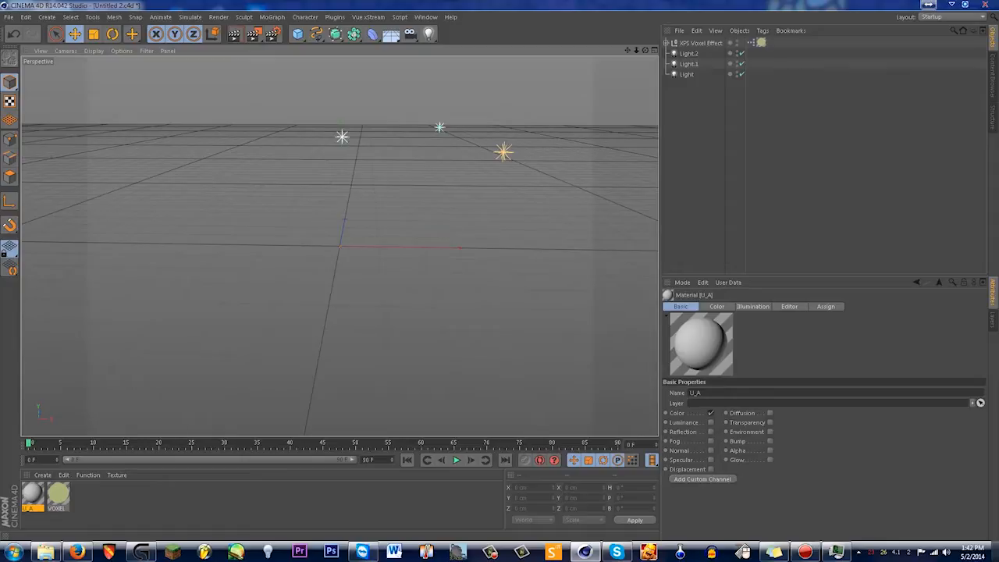
Switch to Firefox, look over the Voxel-Effect for Cinema 4D page, and play its preview video
{"action": "mouse_move", "coordinate": [76, 551]}
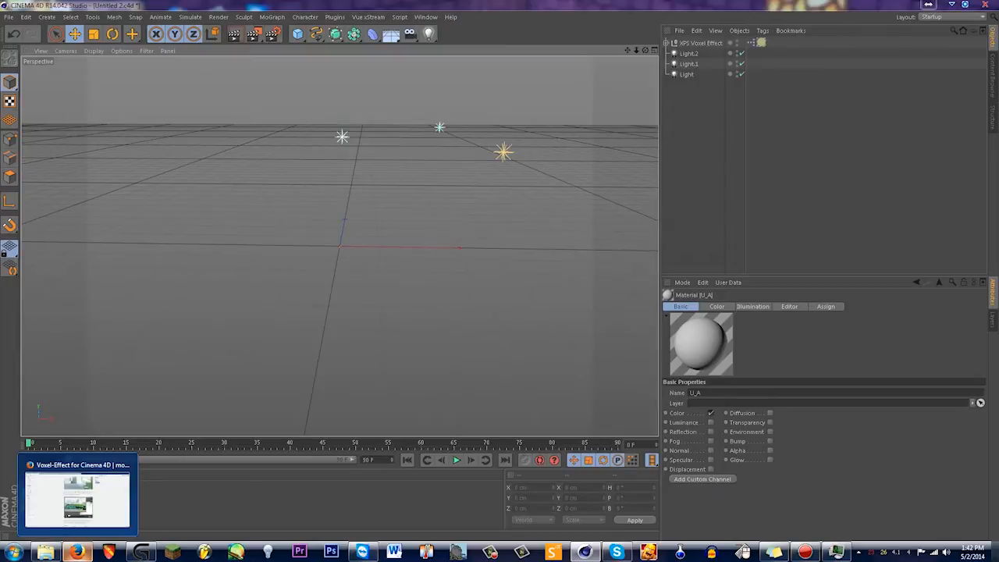
{"action": "left_click", "coordinate": [78, 500]}
{"action": "scroll", "coordinate": [78, 499], "scroll_direction": "up", "scroll_amount": 3}
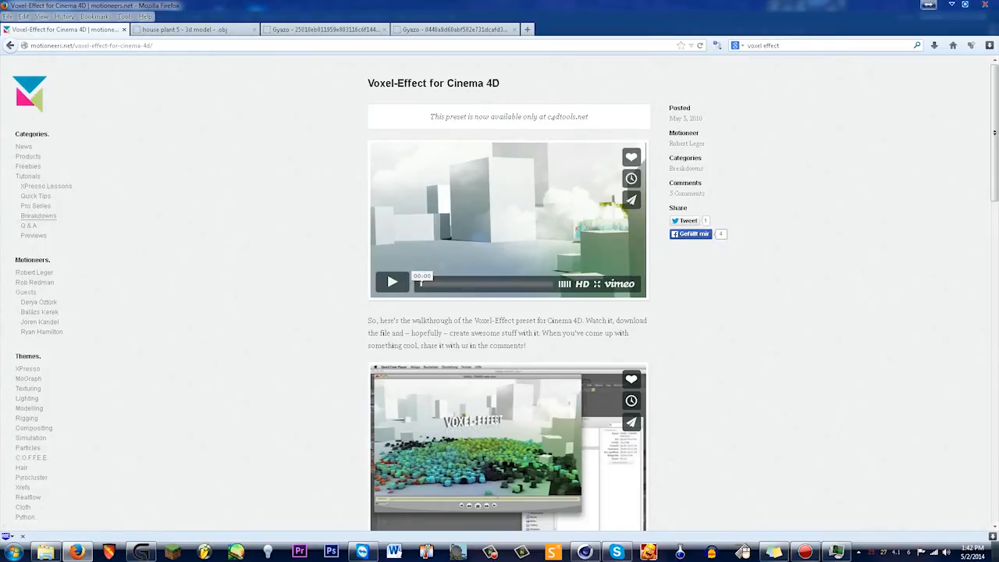
{"action": "scroll", "coordinate": [507, 297], "scroll_direction": "down", "scroll_amount": 5}
{"action": "scroll", "coordinate": [507, 296], "scroll_direction": "up", "scroll_amount": 5}
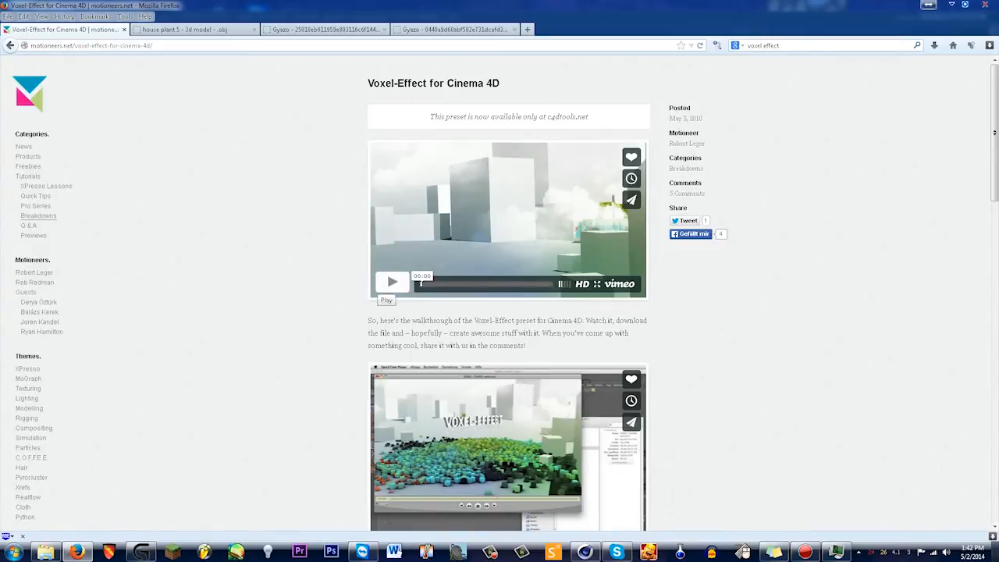
{"action": "left_click", "coordinate": [391, 281]}
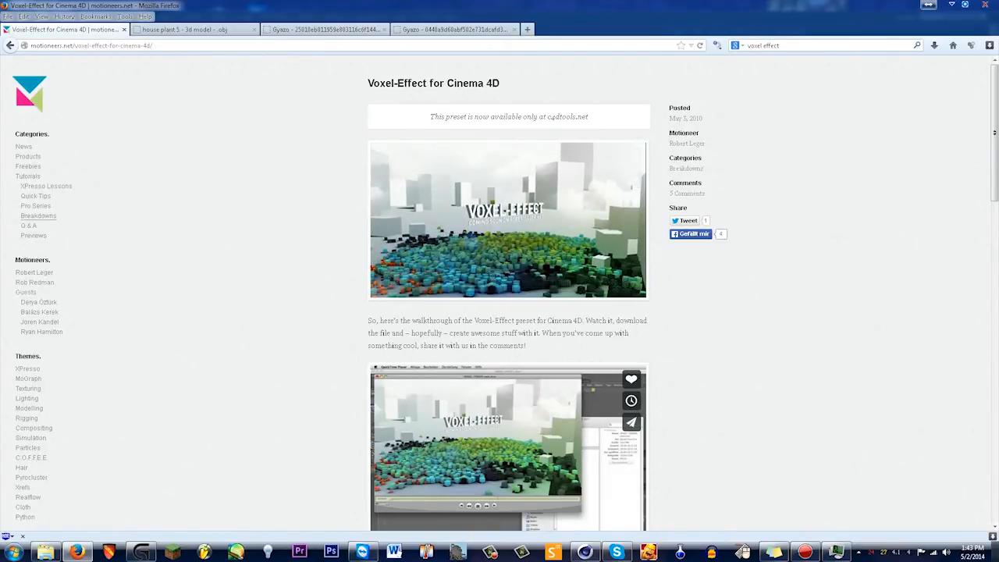
View the Gyazo example renders of the voxelized wolf and the voxelized dinosaur
{"action": "left_click", "coordinate": [325, 30]}
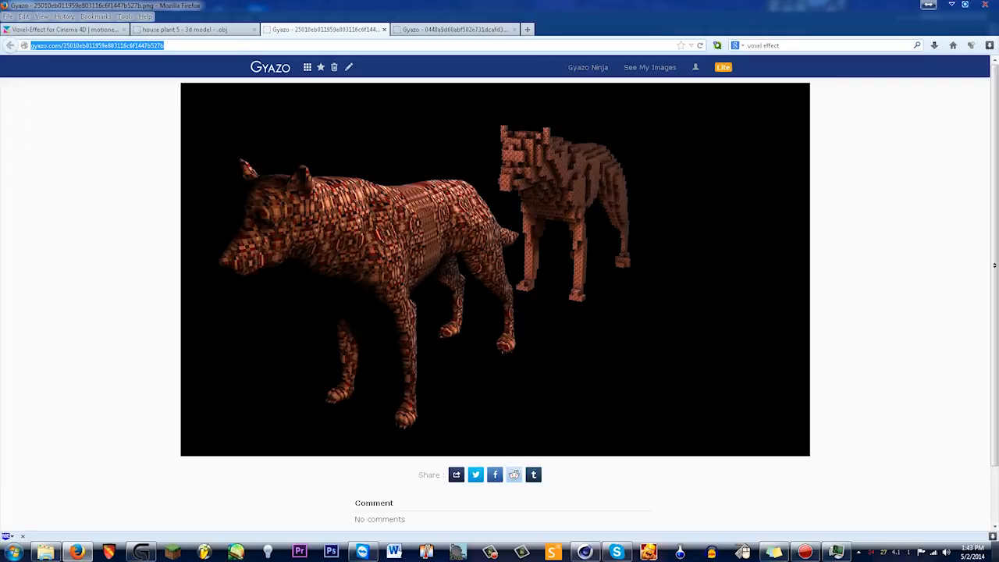
{"action": "key", "text": "ctrl+Tab"}
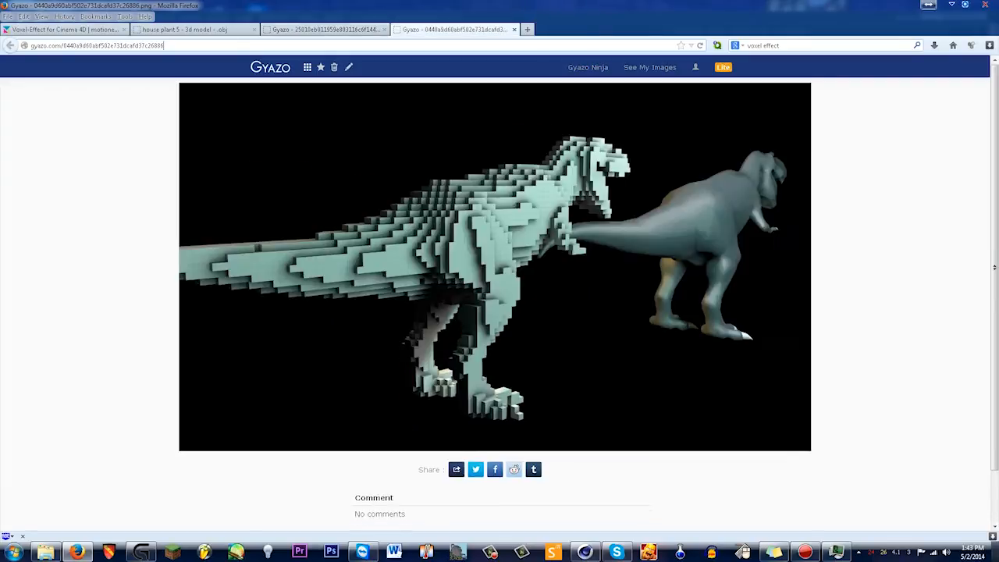
{"action": "right_click", "coordinate": [438, 29]}
{"action": "key", "text": "Escape"}
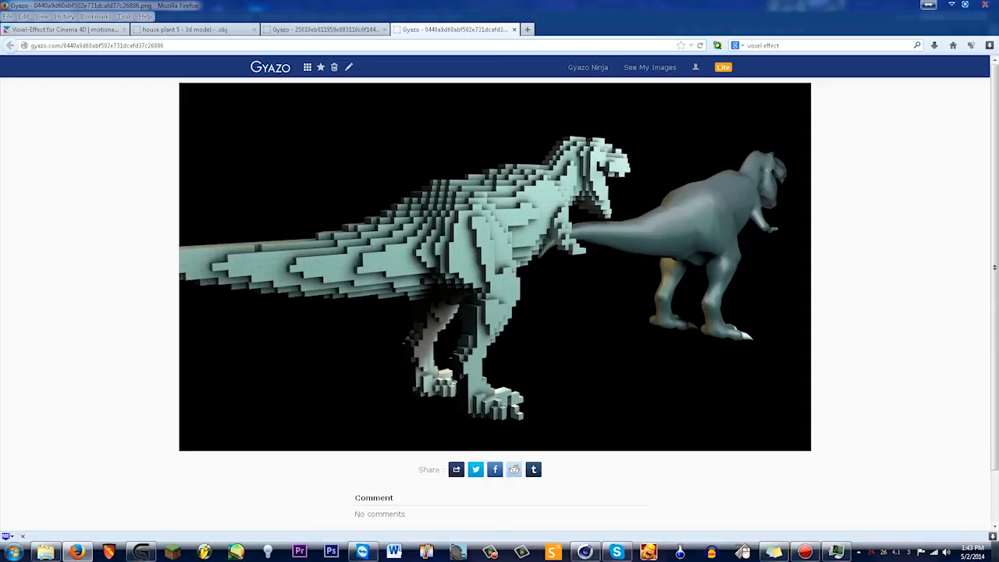
{"action": "left_click", "coordinate": [95, 16]}
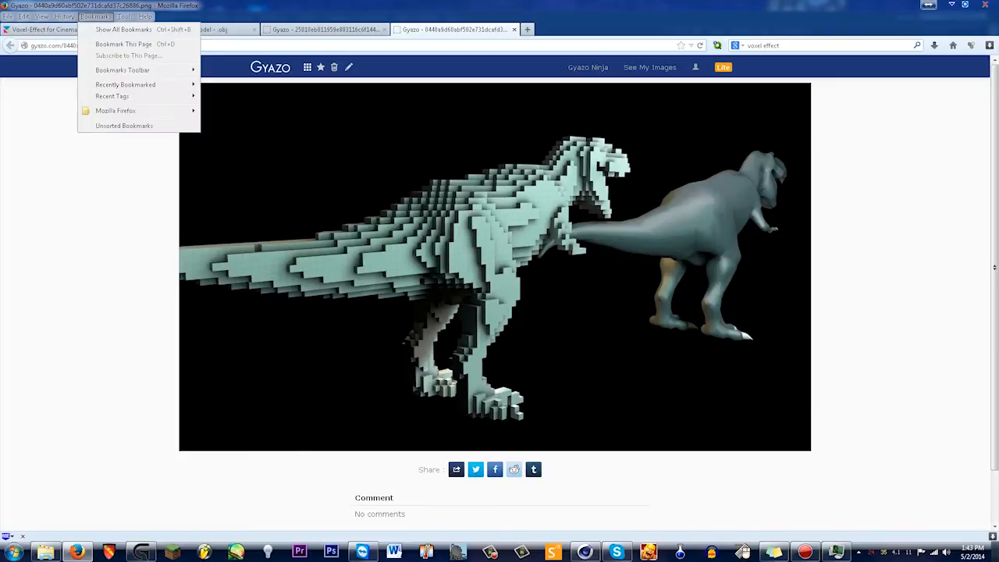
{"action": "left_click", "coordinate": [64, 30]}
{"action": "left_click", "coordinate": [455, 30]}
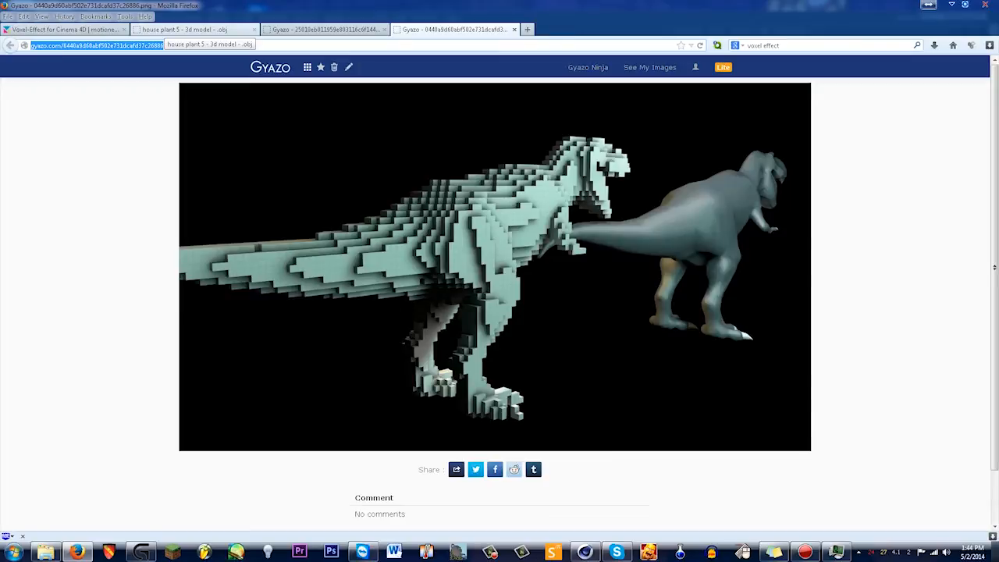
Browse all TF3DM models and examine the Medieval mercenary castle model page with its download formats
{"action": "left_click", "coordinate": [184, 29]}
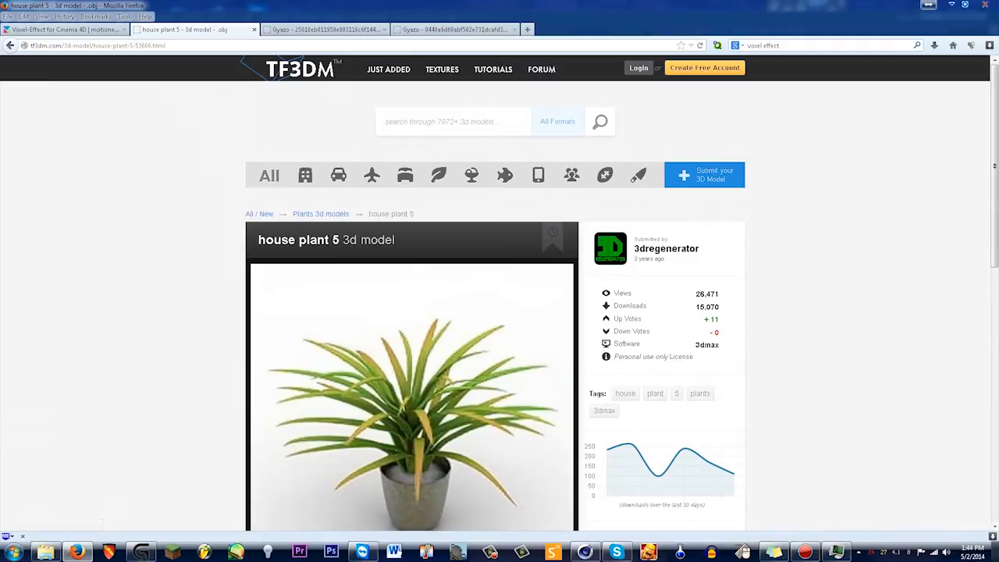
{"action": "left_click", "coordinate": [269, 175]}
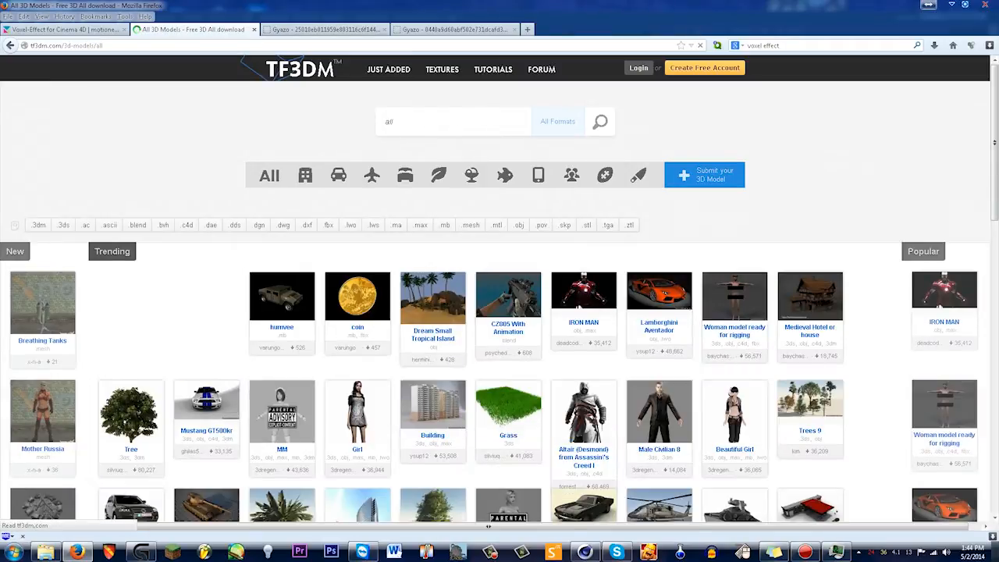
{"action": "scroll", "coordinate": [499, 304], "scroll_direction": "down", "scroll_amount": 10}
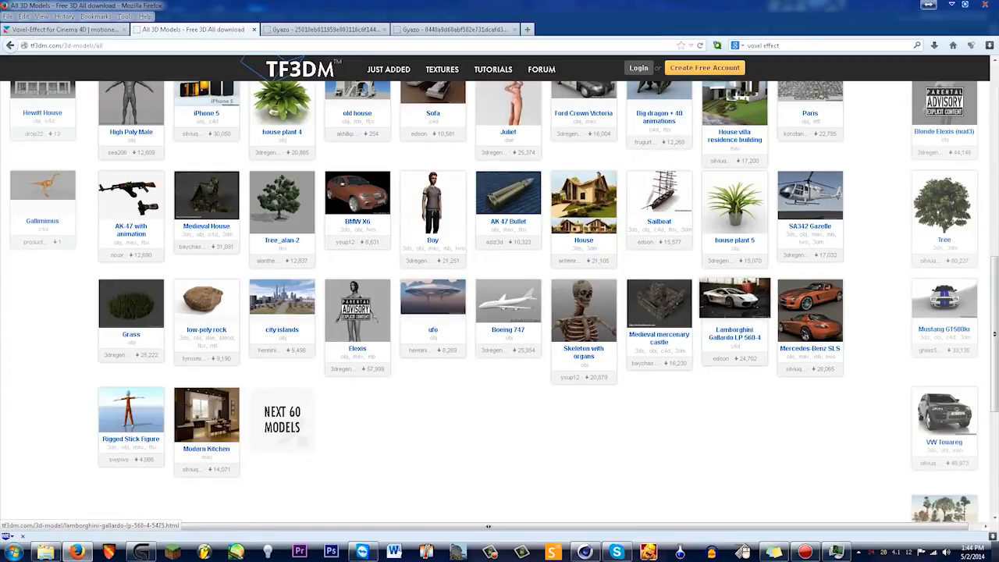
{"action": "left_click", "coordinate": [671, 300]}
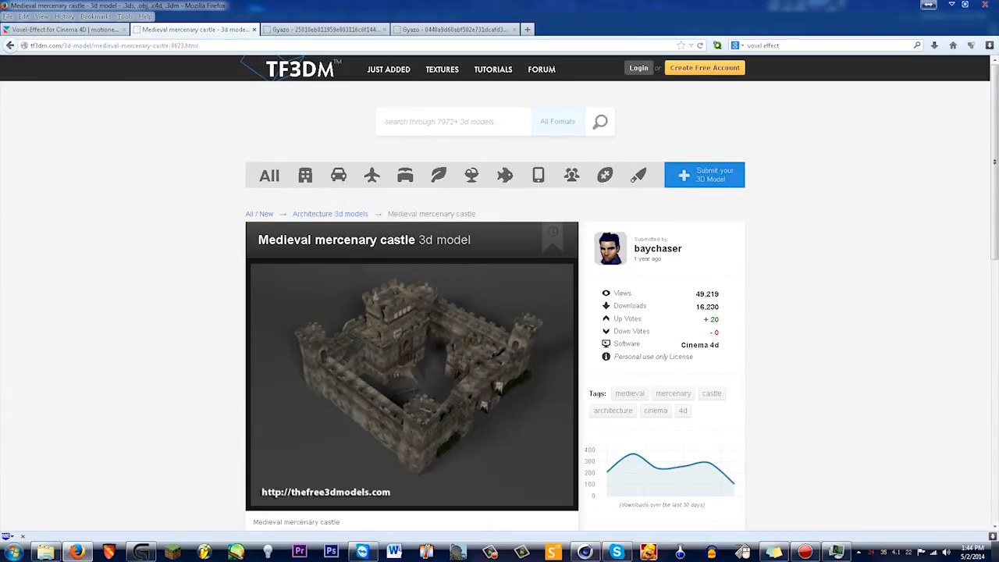
{"action": "scroll", "coordinate": [499, 312], "scroll_direction": "down", "scroll_amount": 5}
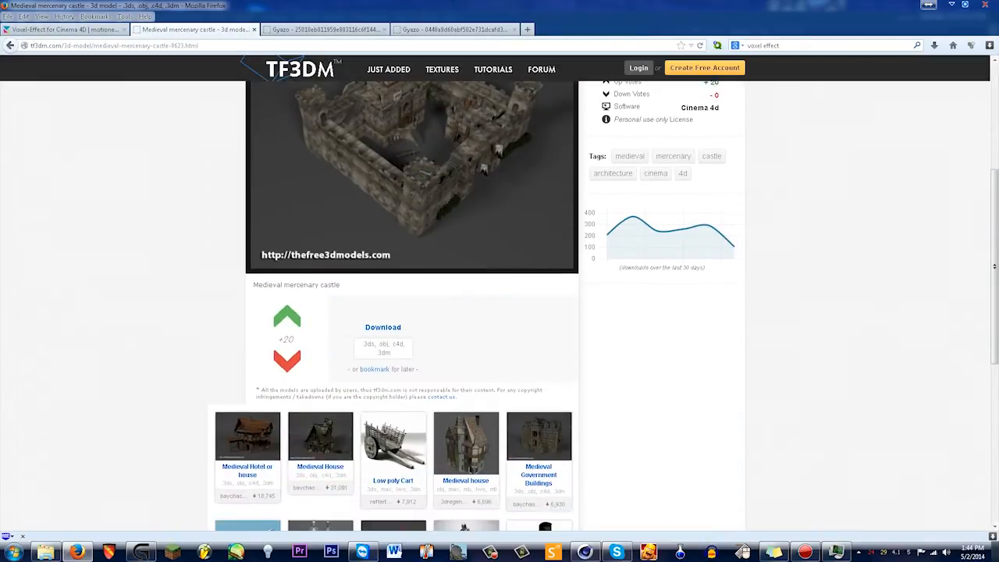
{"action": "scroll", "coordinate": [499, 312], "scroll_direction": "up", "scroll_amount": 5}
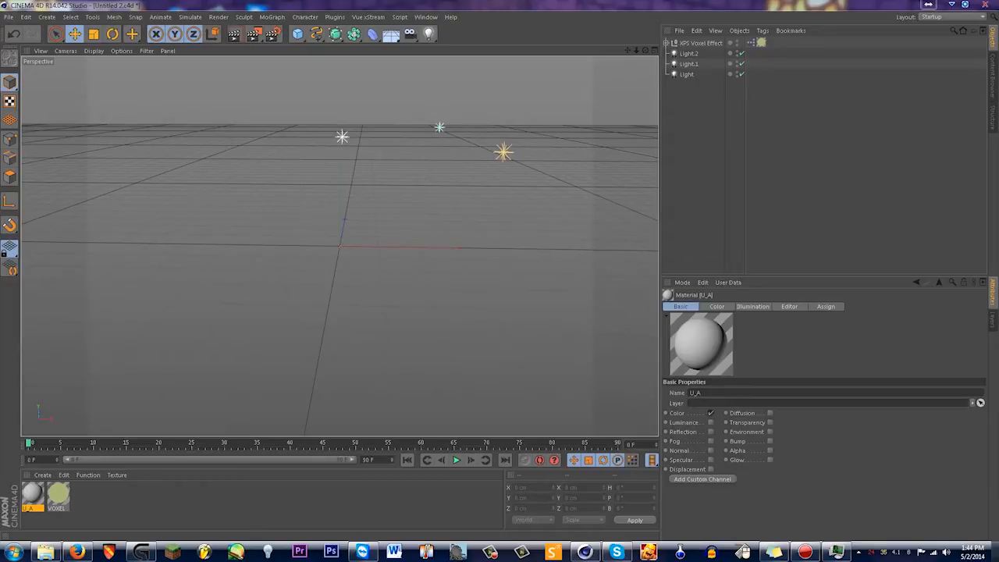
Switch to Cinema 4D and open Headphones.obj from the Desktop, accepting the Wavefront import settings in centimeters
{"action": "left_click", "coordinate": [8, 17]}
{"action": "left_click", "coordinate": [31, 53]}
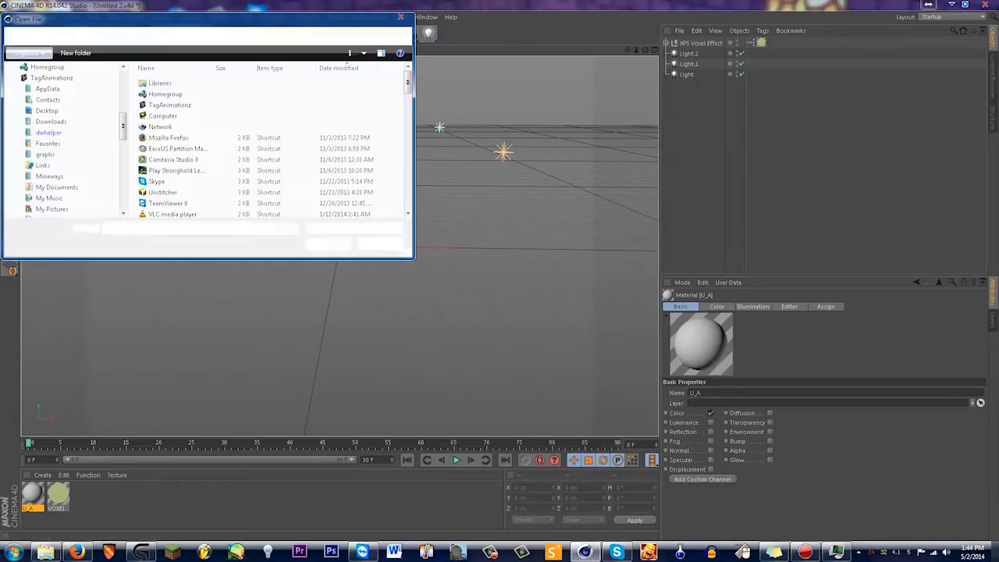
{"action": "scroll", "coordinate": [258, 172], "scroll_direction": "down", "scroll_amount": 3}
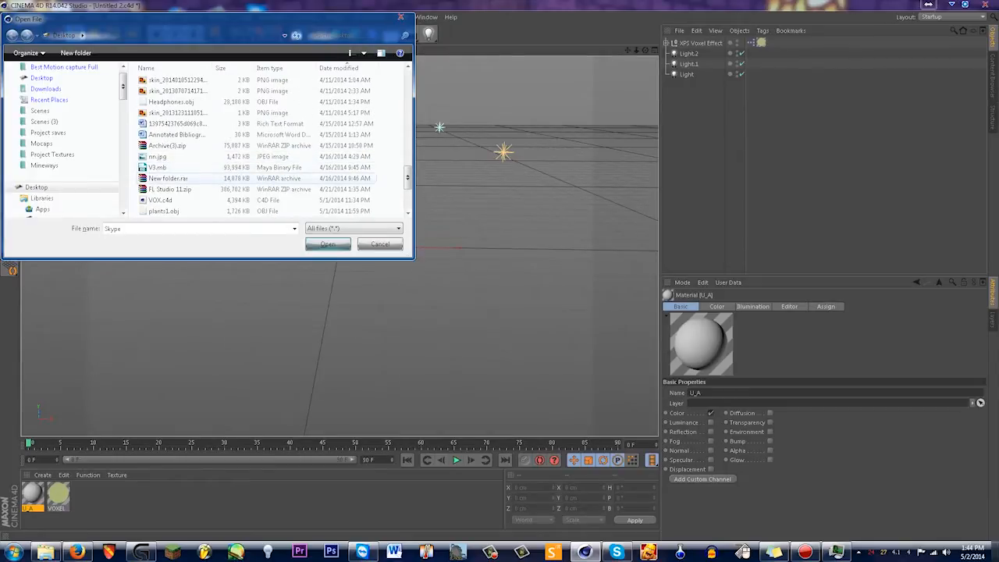
{"action": "double_click", "coordinate": [171, 101]}
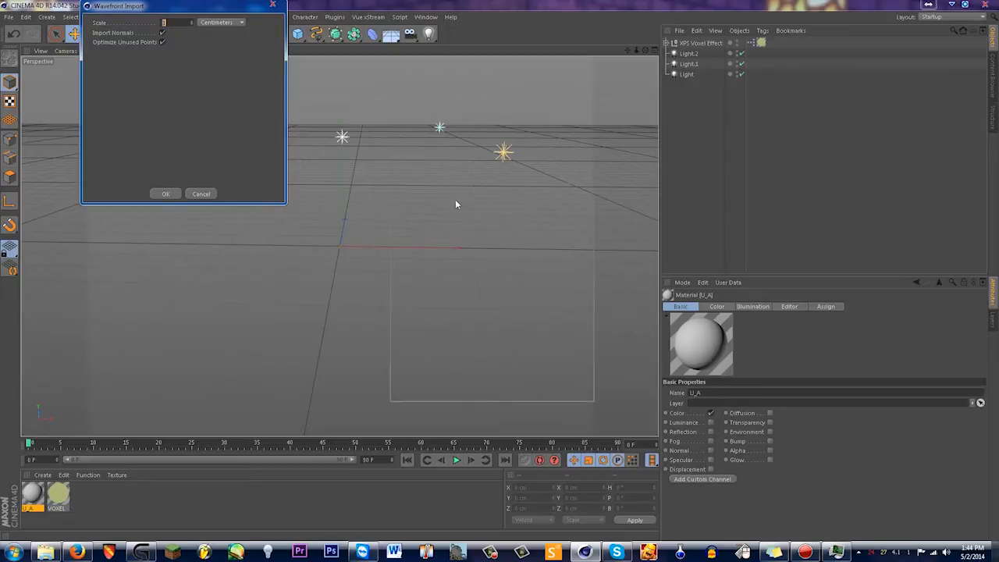
{"action": "left_click_drag", "start_coordinate": [519, 240], "coordinate": [519, 240]}
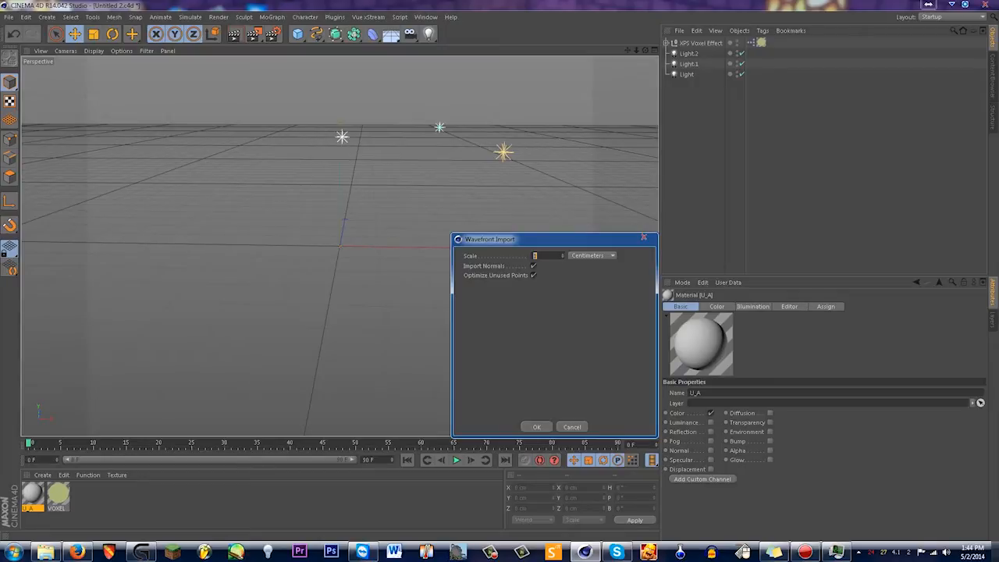
{"action": "left_click_drag", "start_coordinate": [546, 239], "coordinate": [328, 223]}
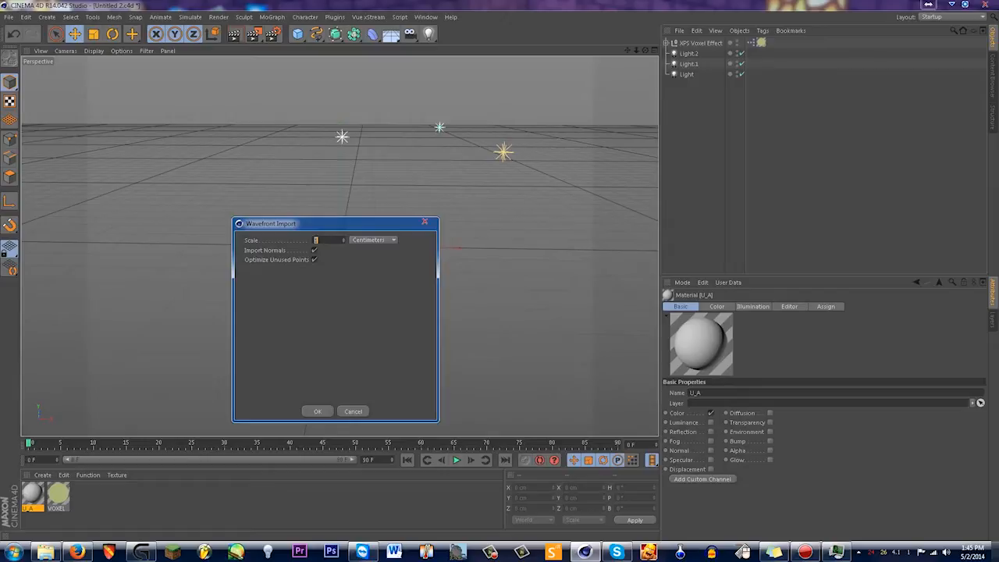
{"action": "key", "text": "Return"}
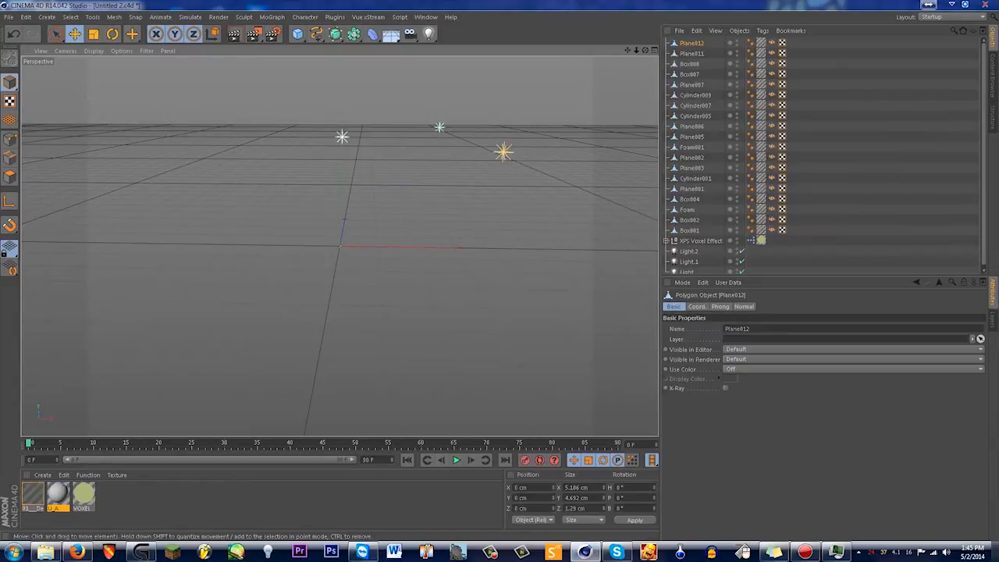
Select all imported headphone parts, from Plane012 to Box001, and merge them with Connect Objects + Delete
{"action": "scroll", "coordinate": [369, 248], "scroll_direction": "up", "scroll_amount": 10}
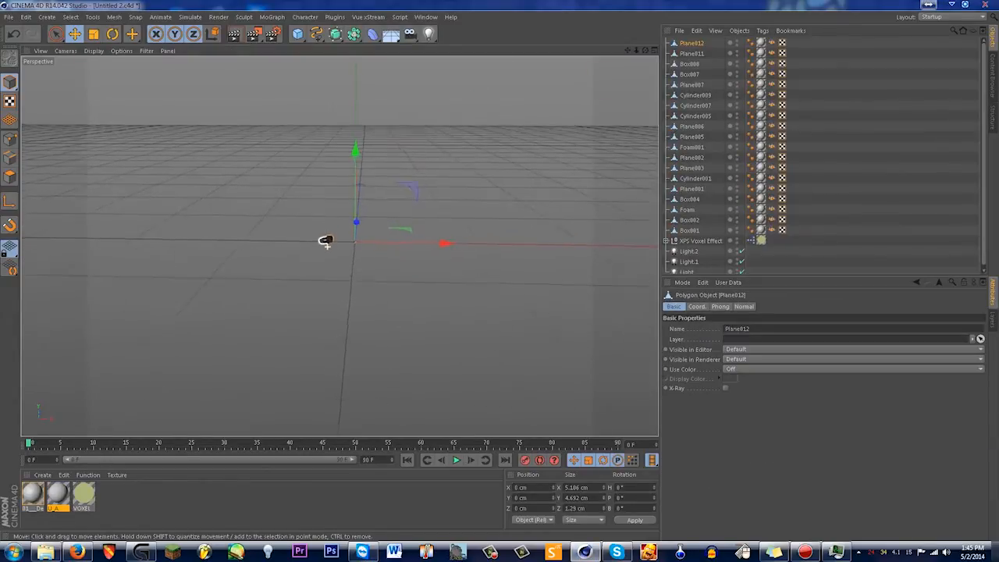
{"action": "scroll", "coordinate": [333, 245], "scroll_direction": "up", "scroll_amount": 5}
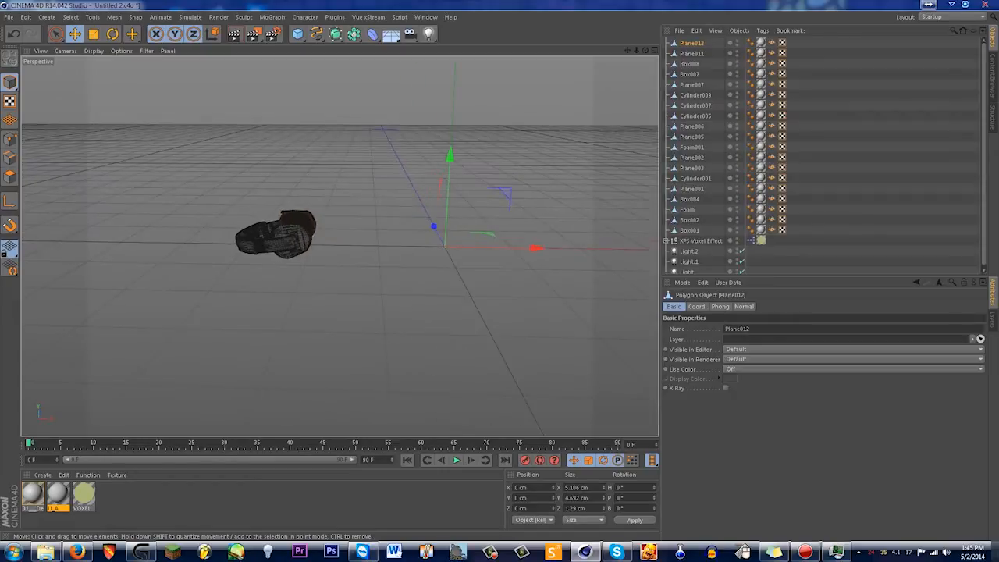
{"action": "left_click_drag", "start_coordinate": [797, 43], "coordinate": [671, 232]}
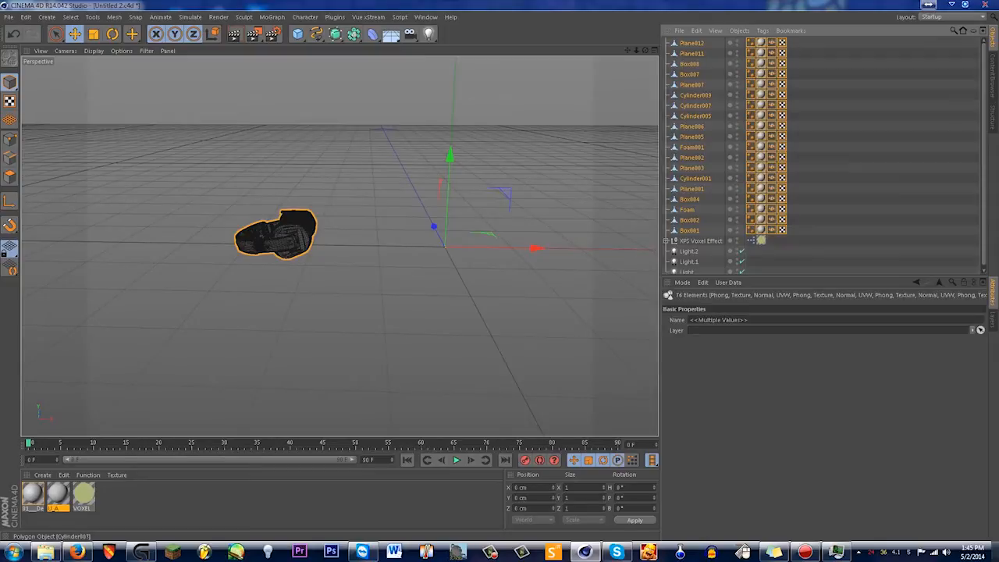
{"action": "right_click", "coordinate": [703, 111]}
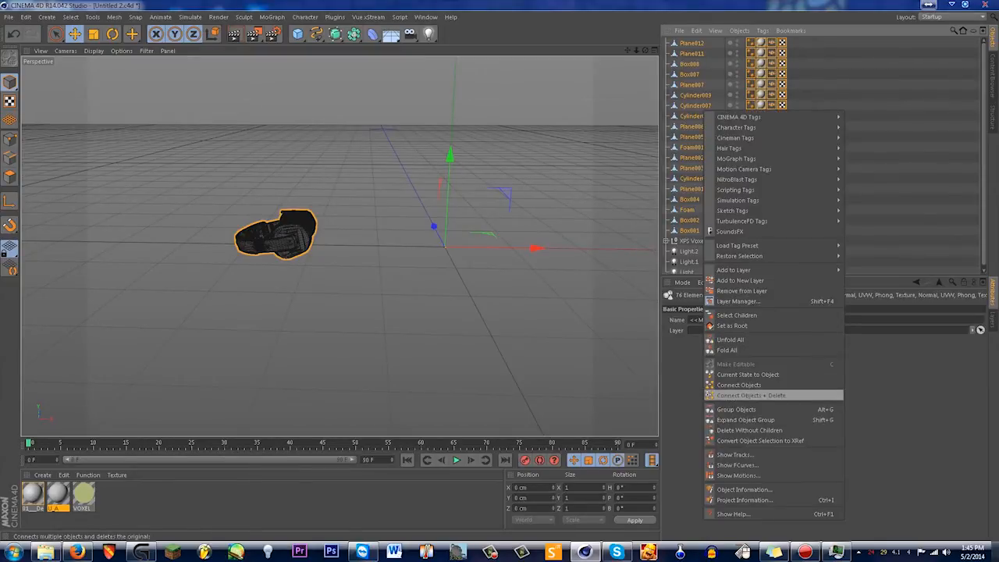
{"action": "left_click", "coordinate": [751, 395]}
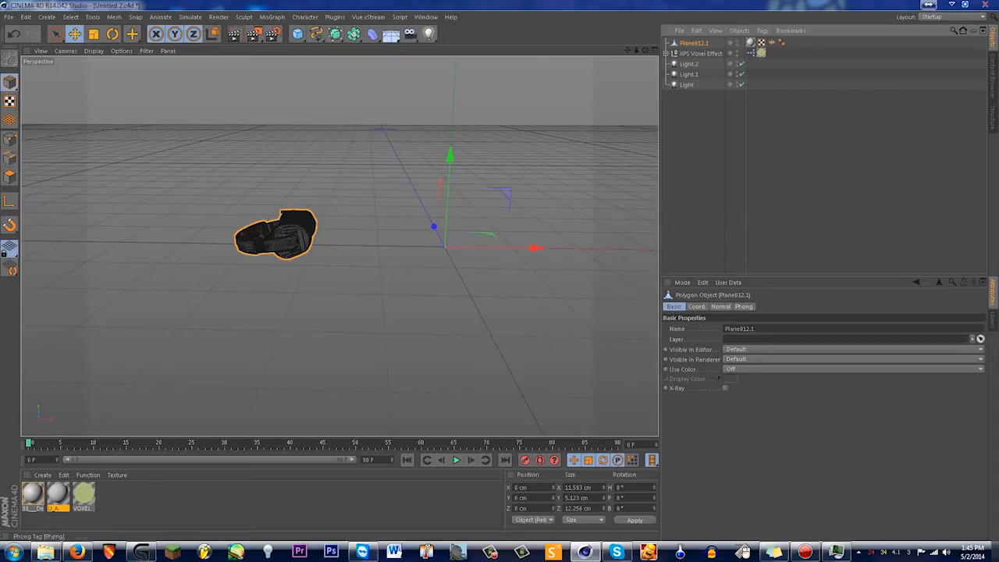
Center the merged headphones object on its axis with Center Object to
{"action": "left_click", "coordinate": [92, 16]}
{"action": "mouse_move", "coordinate": [124, 112]}
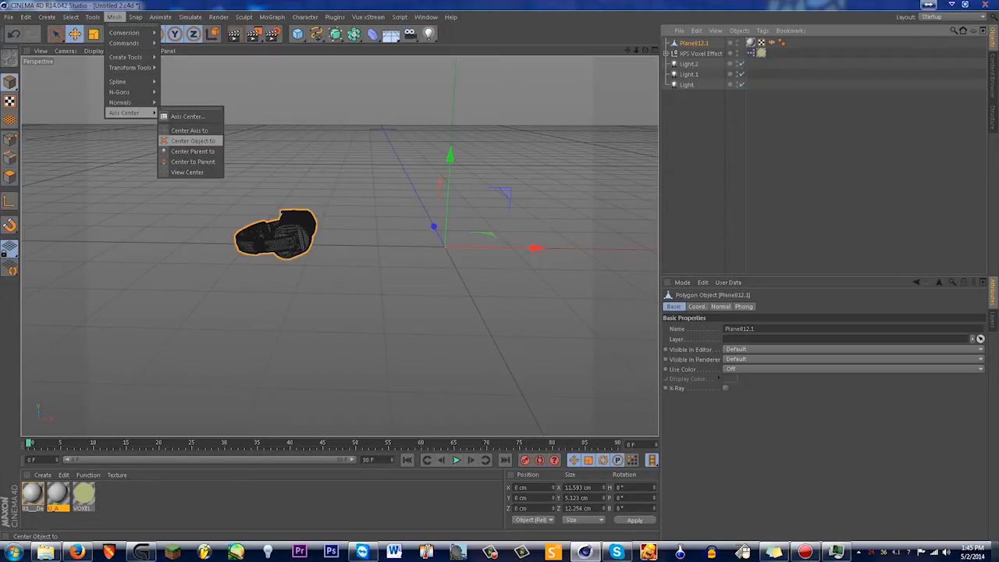
{"action": "left_click", "coordinate": [193, 141]}
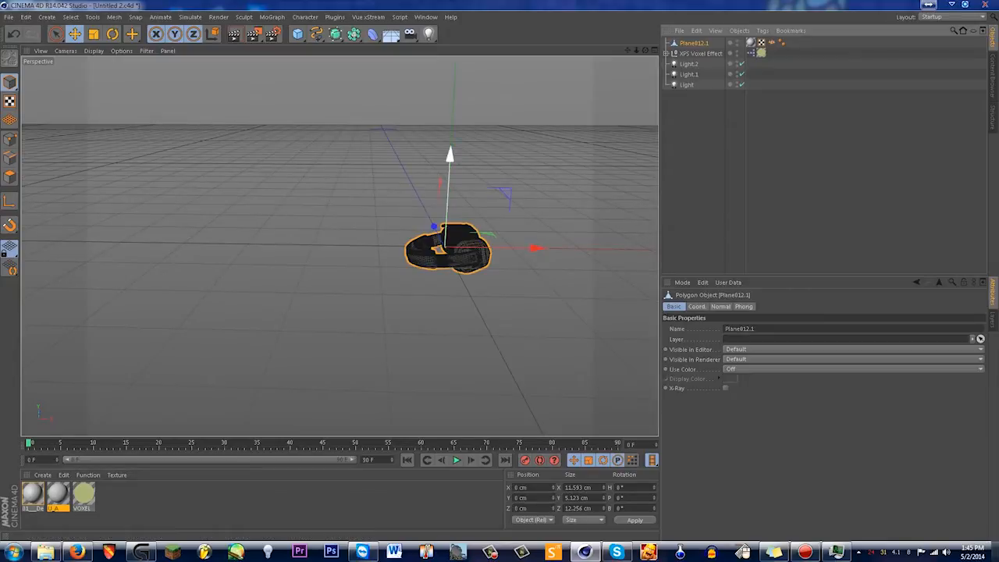
Set the headphones' heading rotation (R.H) to 90°
{"action": "left_click_drag", "start_coordinate": [445, 247], "coordinate": [616, 280], "text": "alt"}
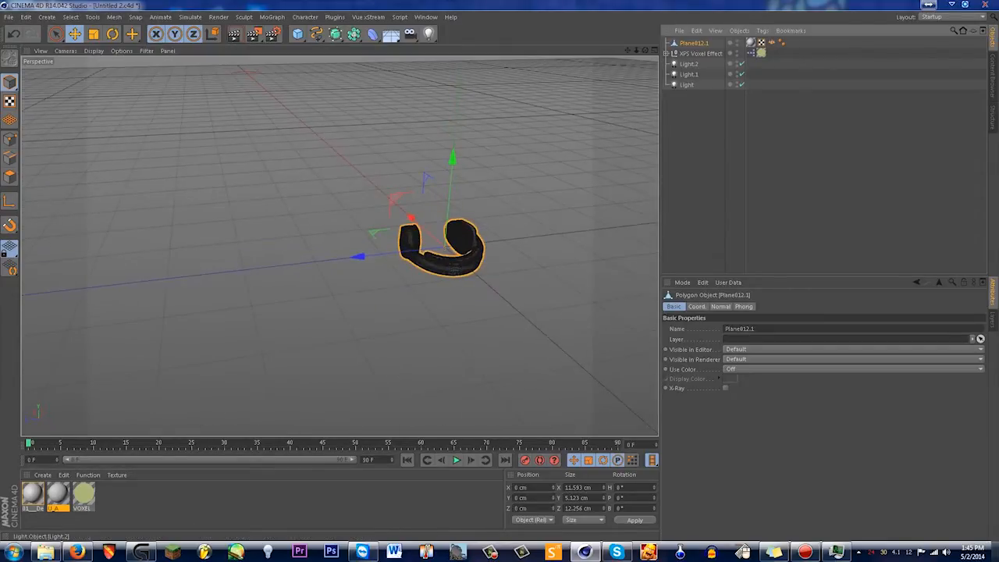
{"action": "left_click", "coordinate": [720, 306]}
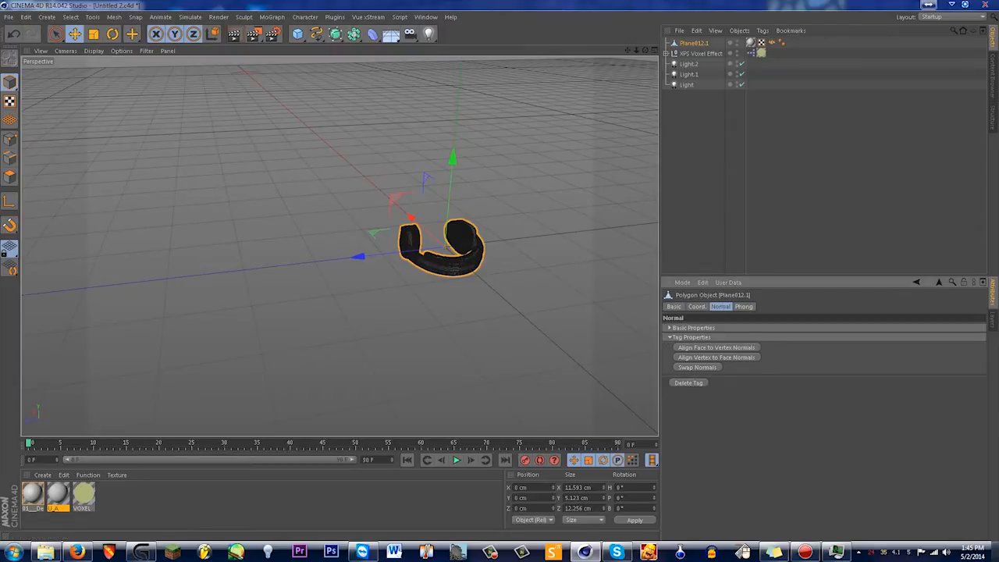
{"action": "left_click", "coordinate": [697, 307]}
{"action": "left_click", "coordinate": [808, 328]}
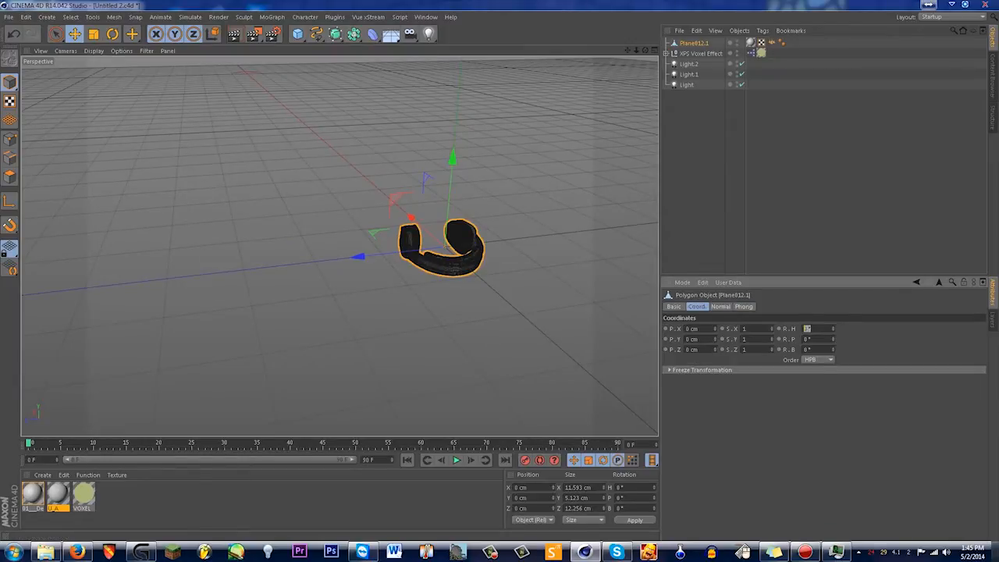
{"action": "type", "text": "90"}
{"action": "key", "text": "Return"}
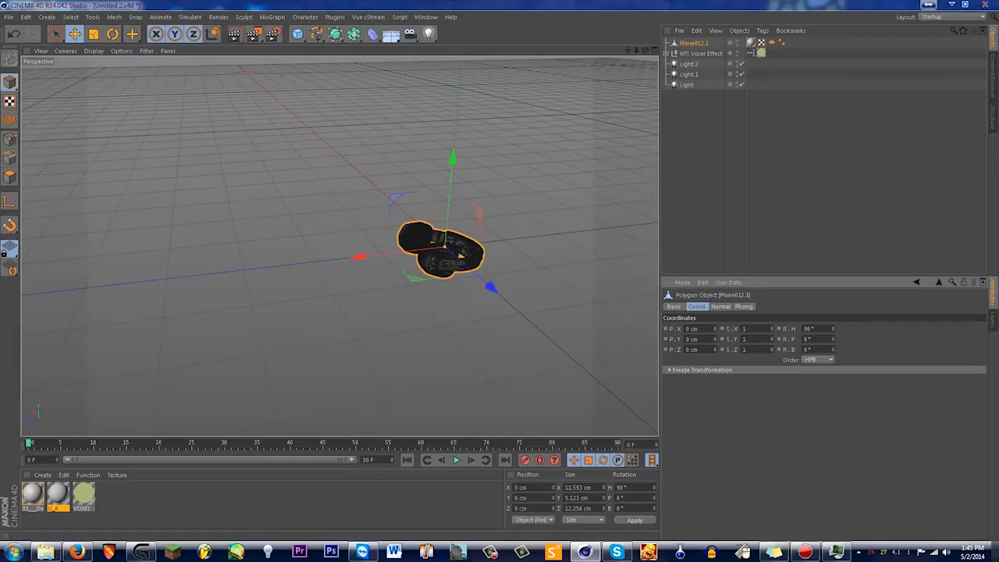
Try a pitch rotation (R.P) of 90° on the headphones
{"action": "left_click", "coordinate": [807, 338]}
{"action": "type", "text": "90"}
{"action": "key", "text": "Return"}
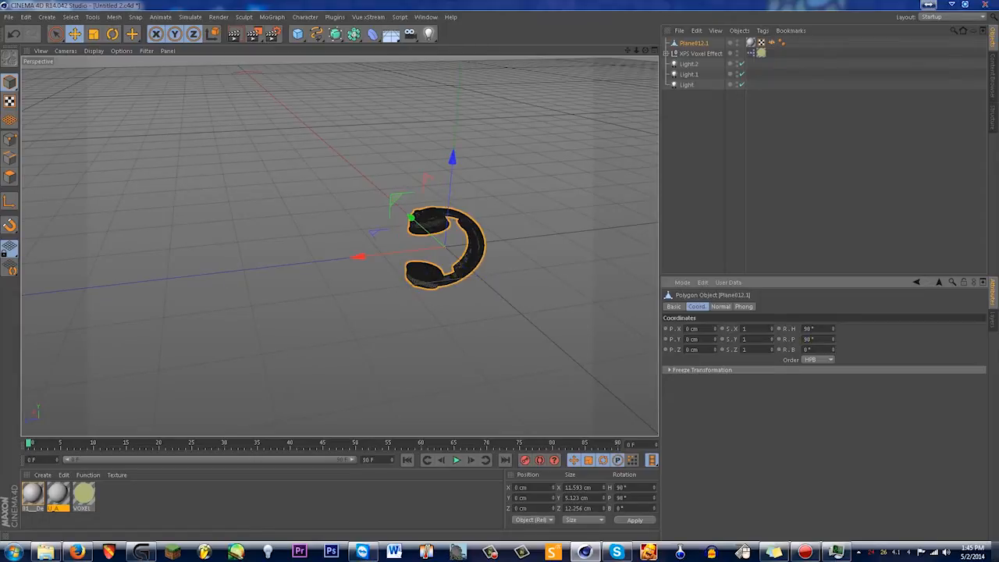
Set the headphones' pitch rotation (R.P) to 180° and bank rotation (R.B) to 90°
{"action": "double_click", "coordinate": [808, 339]}
{"action": "type", "text": "180"}
{"action": "key", "text": "Return"}
{"action": "double_click", "coordinate": [809, 350]}
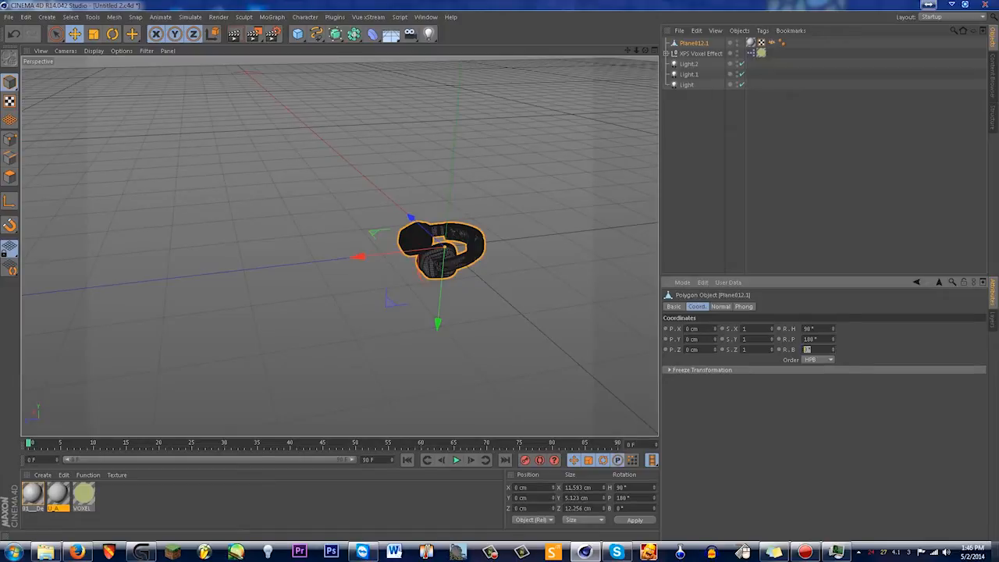
{"action": "type", "text": "90"}
{"action": "key", "text": "Return"}
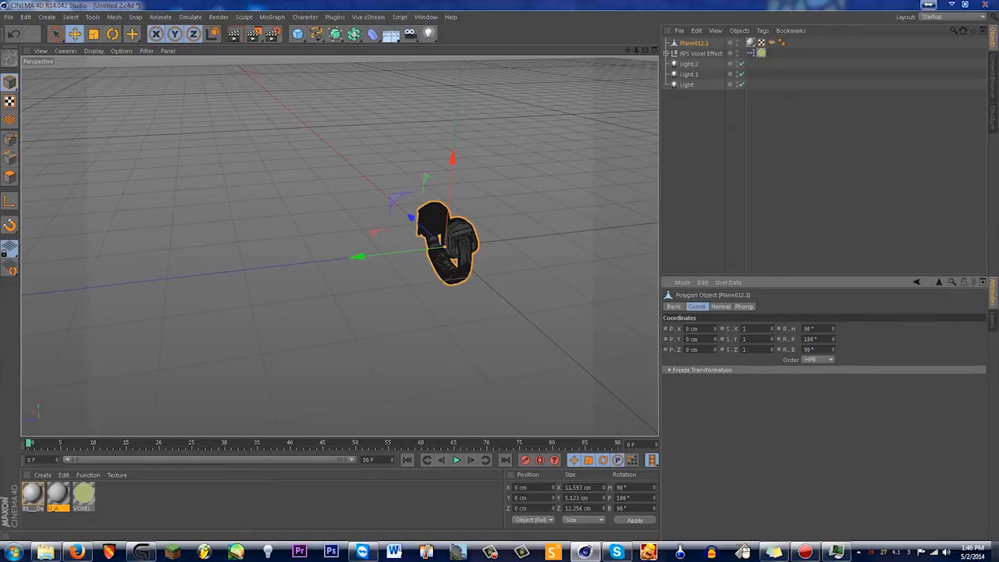
Set the headphones' heading rotation (R.H) to 0°
{"action": "type", "text": "0"}
{"action": "key", "text": "Return"}
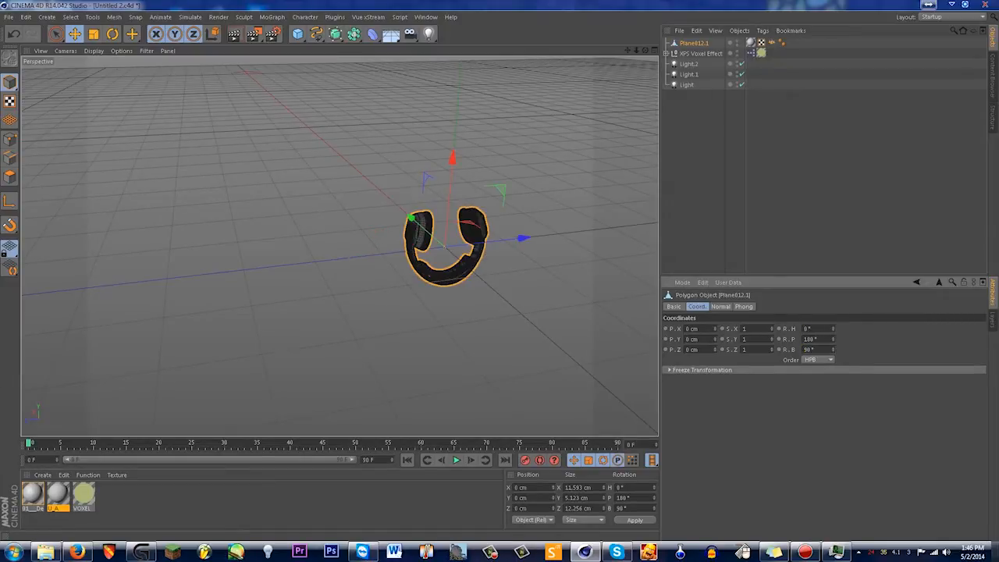
{"action": "double_click", "coordinate": [810, 339]}
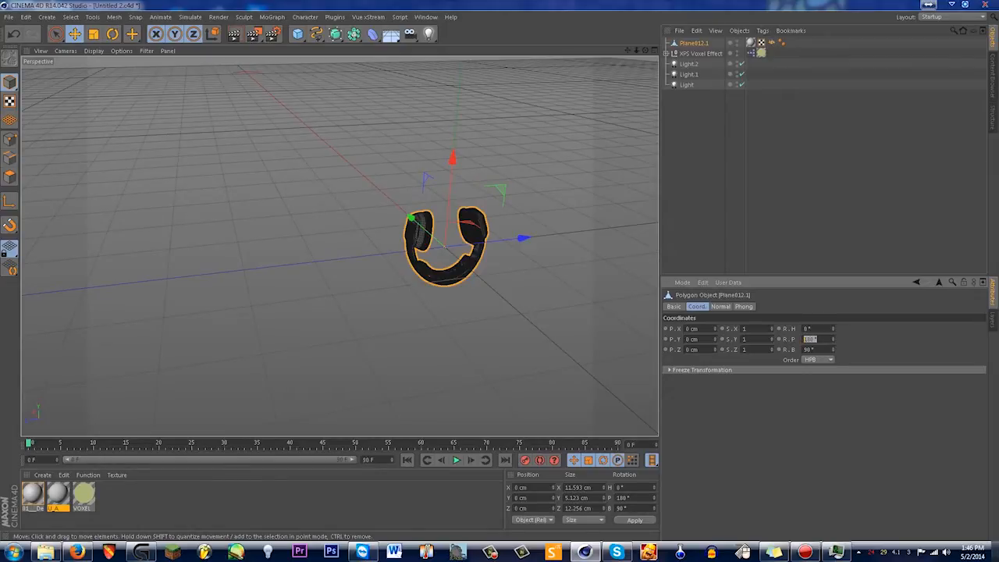
{"action": "left_click_drag", "start_coordinate": [645, 50], "coordinate": [488, 31]}
Try pitch rotations (R.P) of -180°, 90° and -90° on the headphones
{"action": "left_click", "coordinate": [805, 339]}
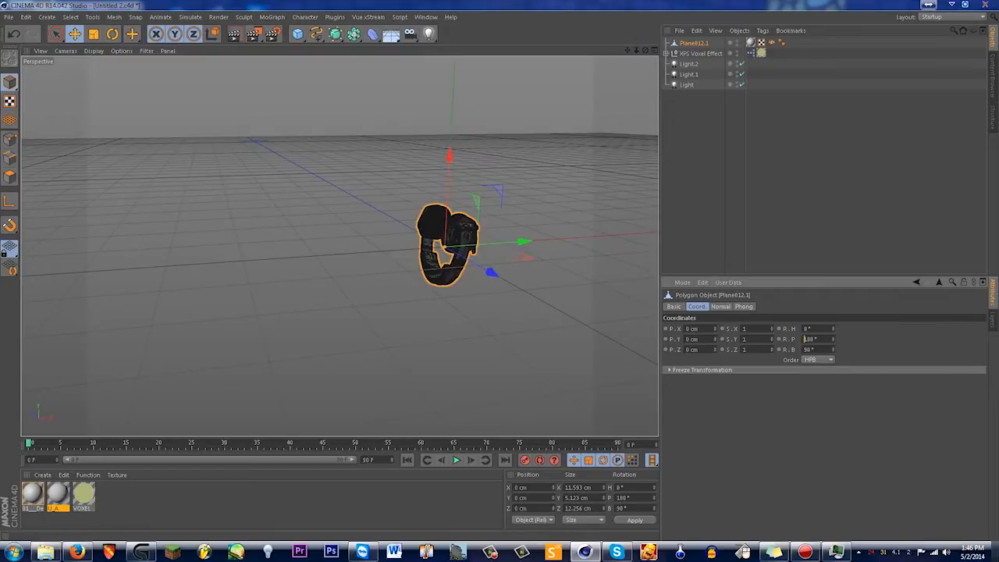
{"action": "type", "text": "-"}
{"action": "key", "text": "Return"}
{"action": "double_click", "coordinate": [811, 340]}
{"action": "type", "text": "90"}
{"action": "key", "text": "Return"}
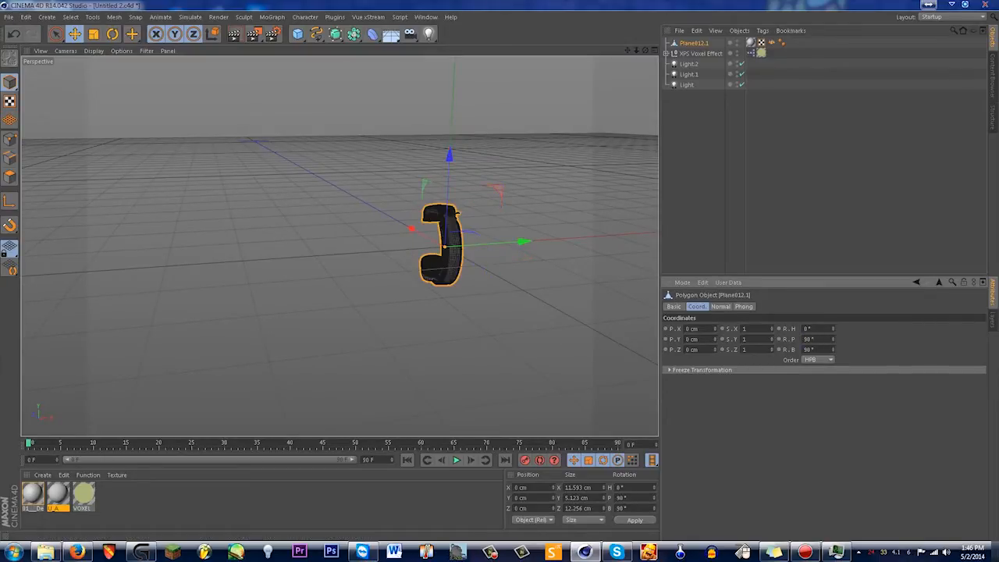
{"action": "double_click", "coordinate": [810, 339]}
{"action": "type", "text": "-90"}
{"action": "key", "text": "Return"}
Reset the headphones' bank rotation (R.B) and pitch rotation (R.P) to 0°
{"action": "double_click", "coordinate": [809, 350]}
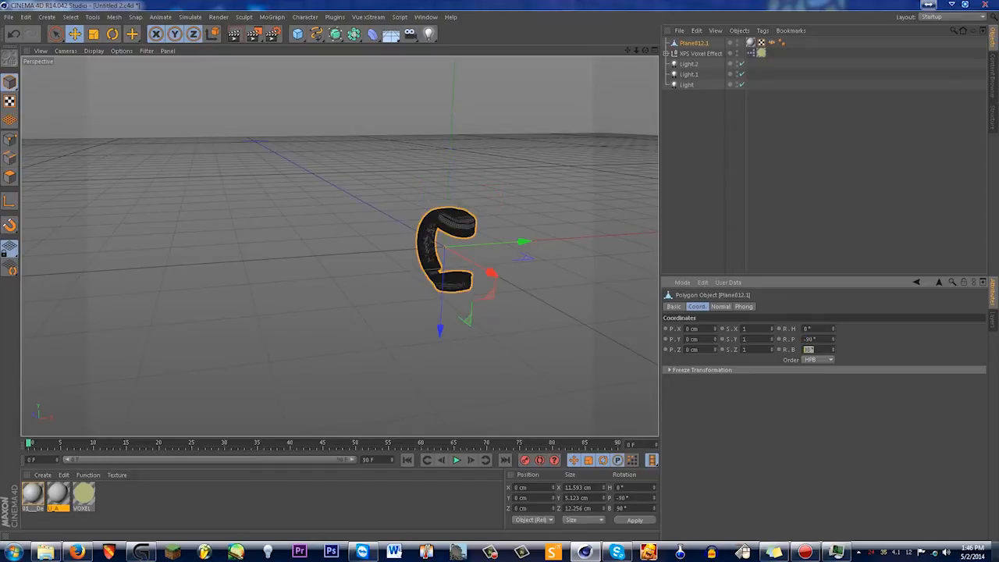
{"action": "type", "text": "0"}
{"action": "key", "text": "Return"}
{"action": "double_click", "coordinate": [809, 339]}
{"action": "type", "text": "0"}
{"action": "key", "text": "Return"}
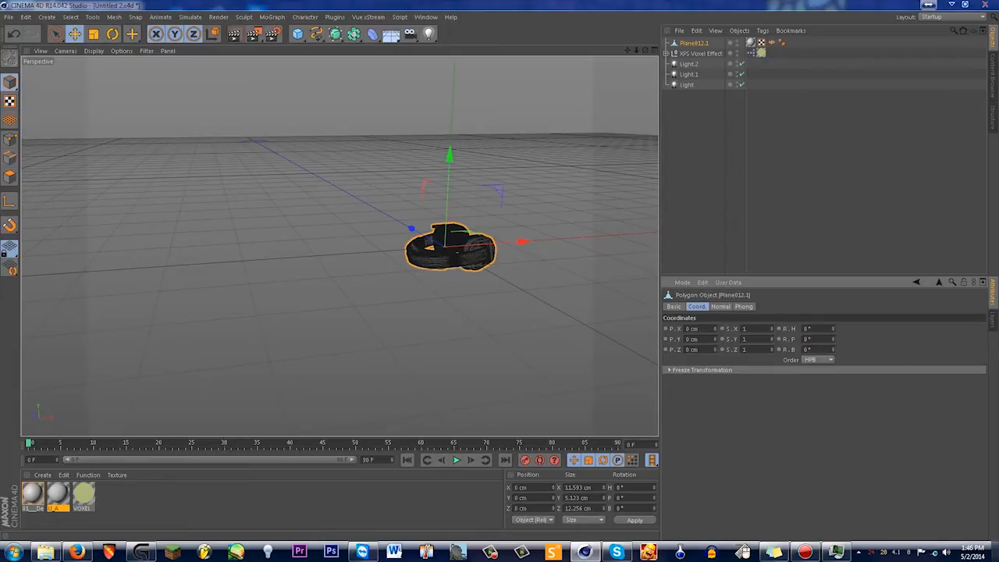
Rotate the headphones upright with the Rotate tool and set their bank rotation to exactly 90°
{"action": "left_click_drag", "start_coordinate": [645, 50], "coordinate": [480, 168]}
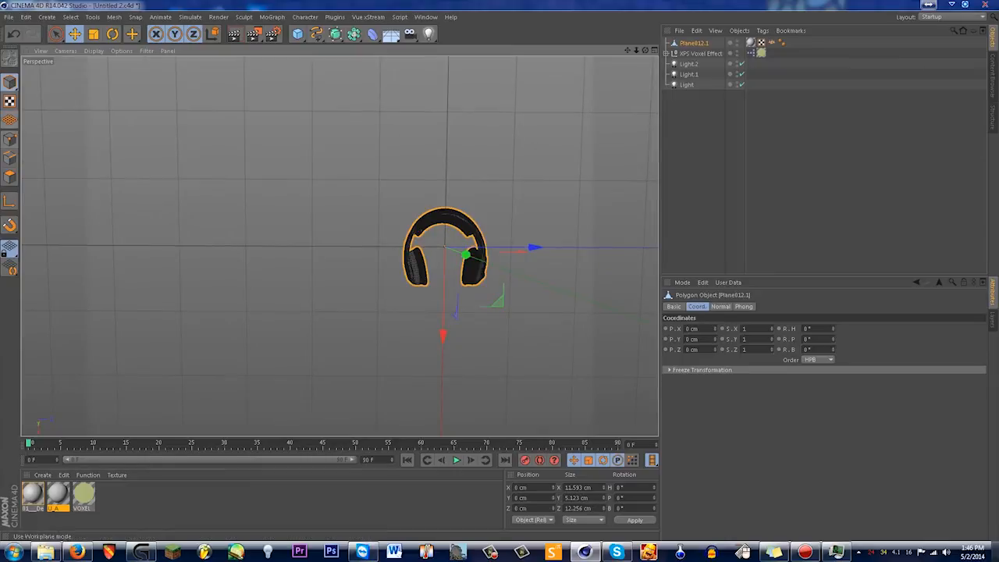
{"action": "left_click", "coordinate": [112, 34]}
{"action": "mouse_move", "coordinate": [454, 258]}
{"action": "left_mouse_down"}
{"action": "mouse_move", "coordinate": [452, 191]}
{"action": "mouse_move", "coordinate": [457, 276]}
{"action": "left_mouse_up"}
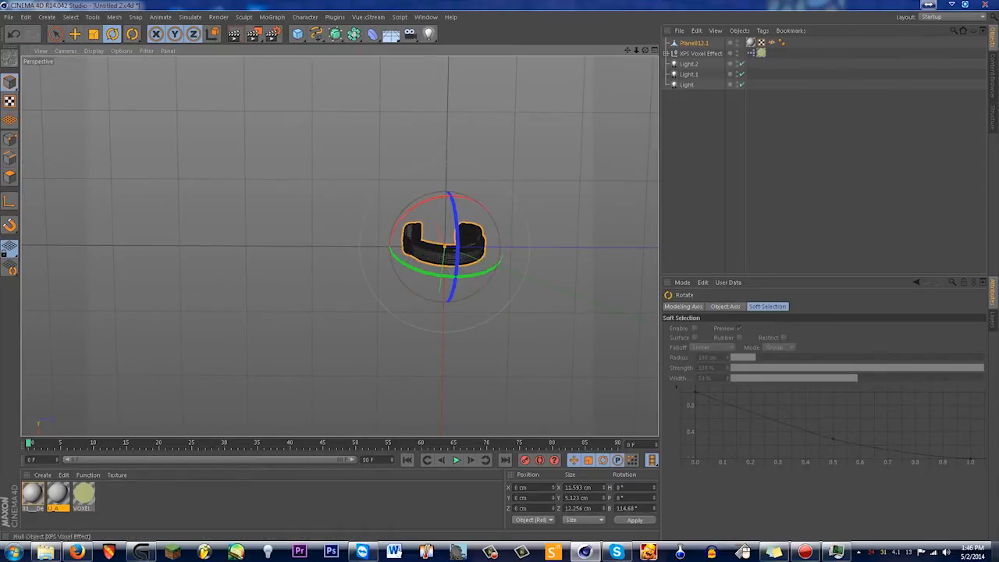
{"action": "left_click_drag", "start_coordinate": [645, 51], "coordinate": [780, 43]}
{"action": "left_click_drag", "start_coordinate": [645, 51], "coordinate": [461, 12]}
{"action": "left_click_drag", "start_coordinate": [445, 262], "coordinate": [446, 244]}
{"action": "double_click", "coordinate": [627, 507]}
{"action": "type", "text": "90"}
{"action": "key", "text": "Return"}
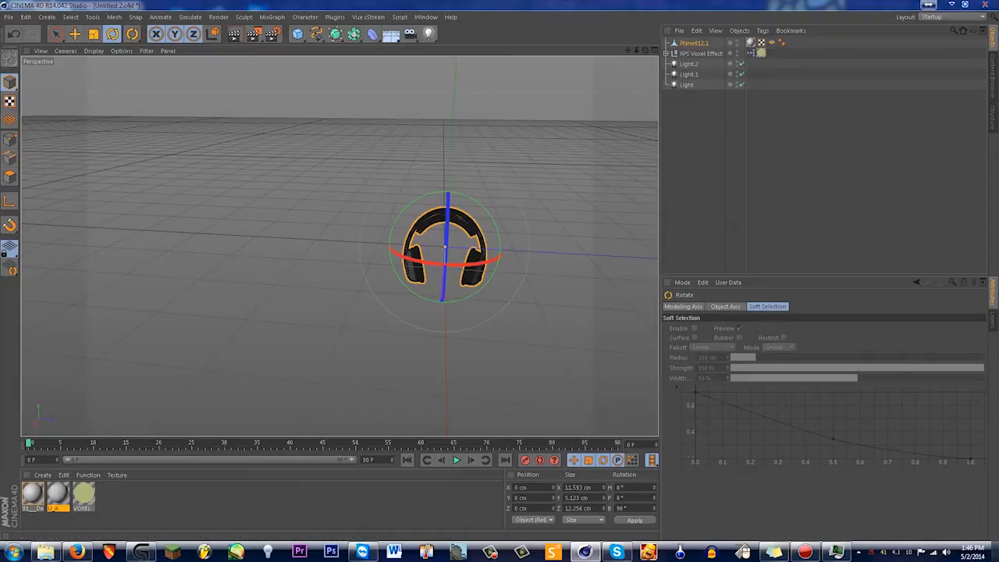
{"action": "left_click_drag", "start_coordinate": [646, 51], "coordinate": [850, 20]}
{"action": "left_click_drag", "start_coordinate": [421, 297], "coordinate": [471, 328], "text": "alt"}
{"action": "scroll", "coordinate": [470, 328], "scroll_direction": "up", "scroll_amount": 2}
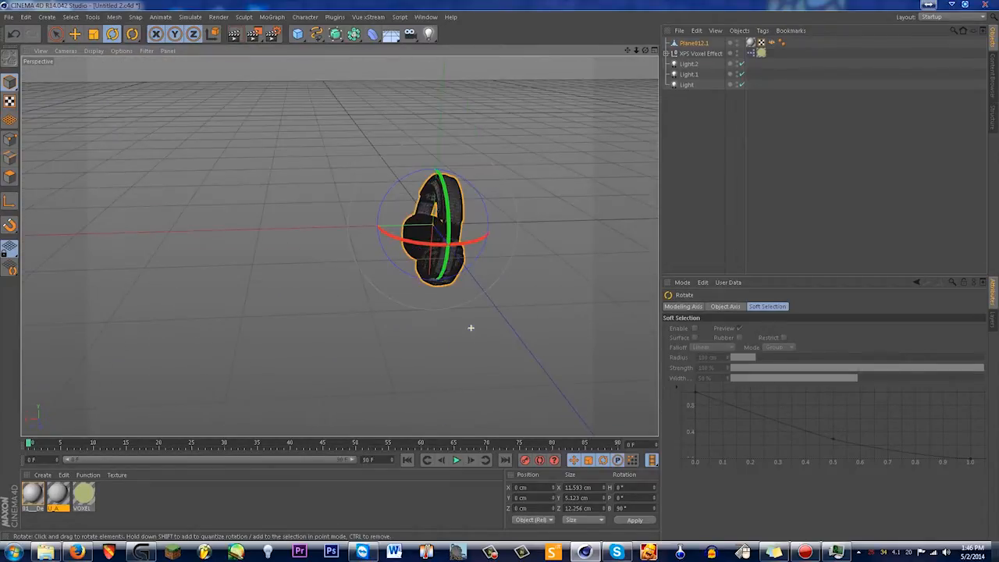
{"action": "left_click", "coordinate": [701, 54]}
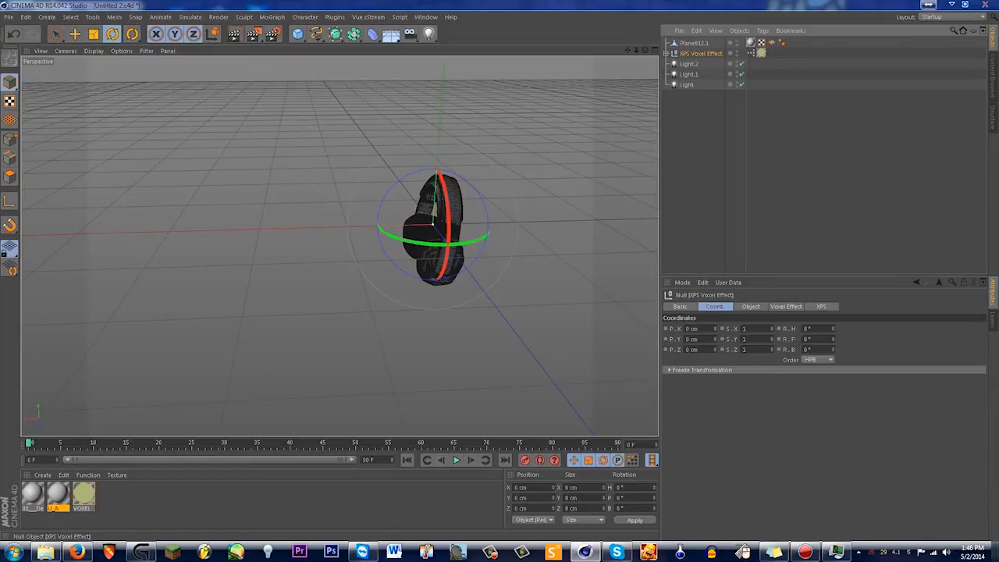
{"action": "left_click_drag", "start_coordinate": [776, 57], "coordinate": [713, 53]}
{"action": "left_click_drag", "start_coordinate": [699, 115], "coordinate": [677, 51]}
{"action": "left_click", "coordinate": [694, 43]}
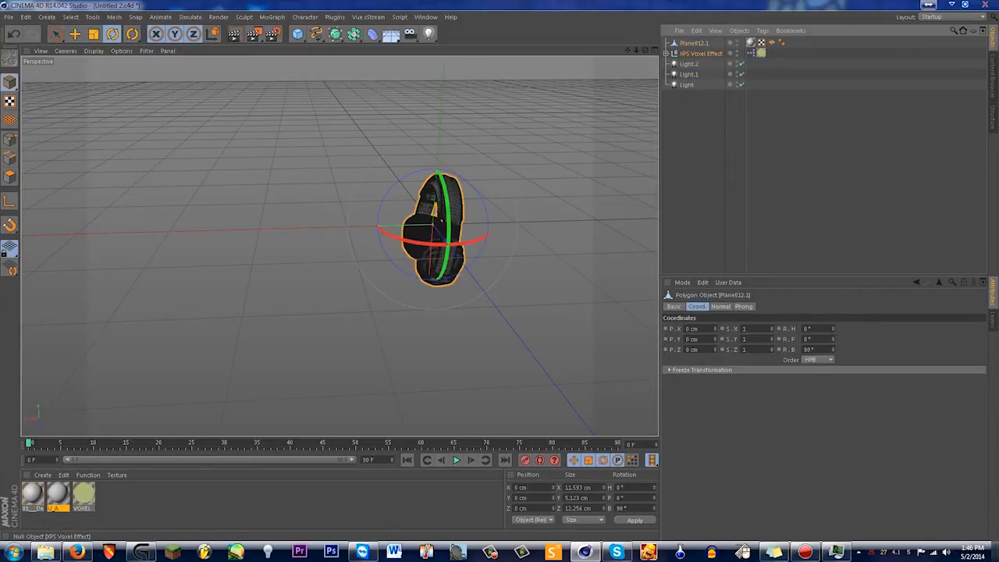
{"action": "left_click", "coordinate": [700, 53]}
{"action": "left_click_drag", "start_coordinate": [708, 100], "coordinate": [680, 61]}
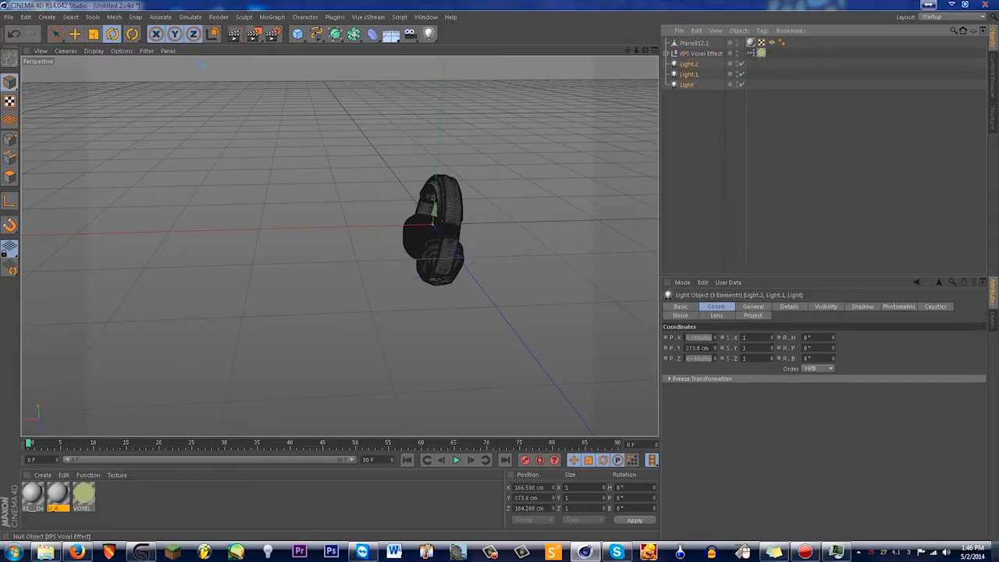
In the XPS Voxel Effect's shape settings, set Size of Cubes to 1 and Gap between Cubes to 1%
{"action": "left_click", "coordinate": [700, 53]}
{"action": "left_click", "coordinate": [749, 306]}
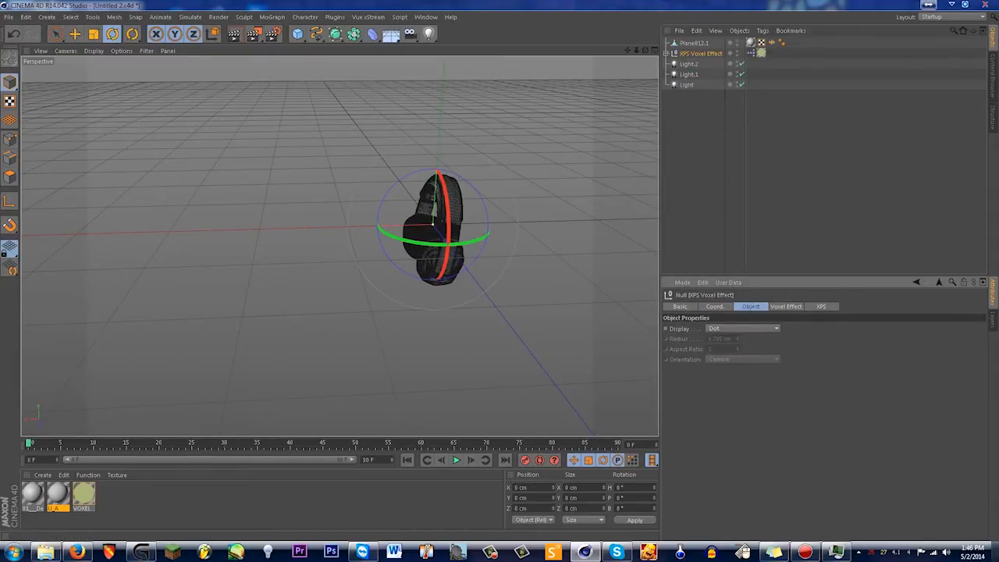
{"action": "left_click", "coordinate": [785, 306]}
{"action": "left_click", "coordinate": [669, 337]}
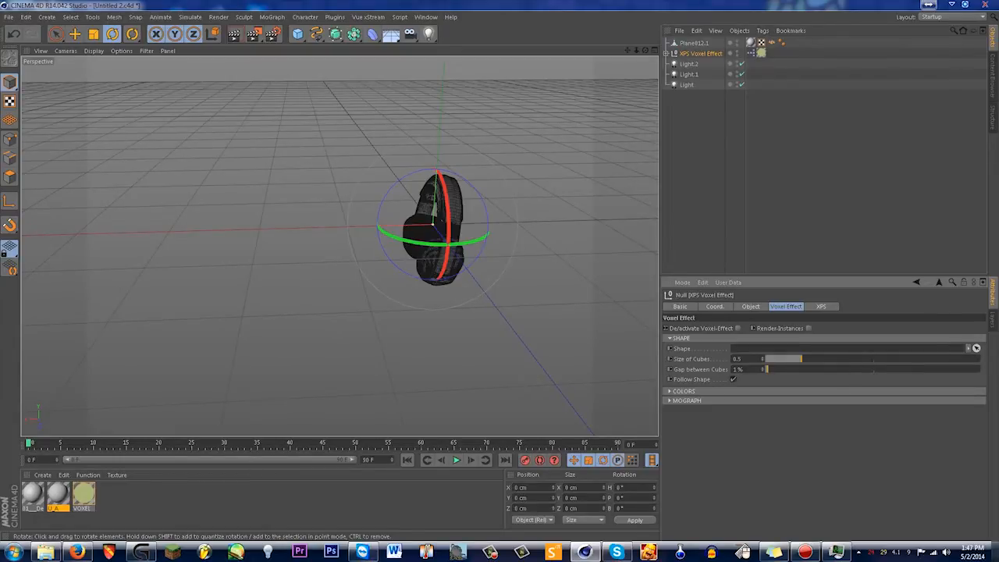
{"action": "double_click", "coordinate": [737, 358]}
{"action": "type", "text": "1"}
{"action": "key", "text": "Return"}
{"action": "type", "text": "5"}
{"action": "key", "text": "Return"}
{"action": "left_click", "coordinate": [736, 358]}
{"action": "key", "text": "Return"}
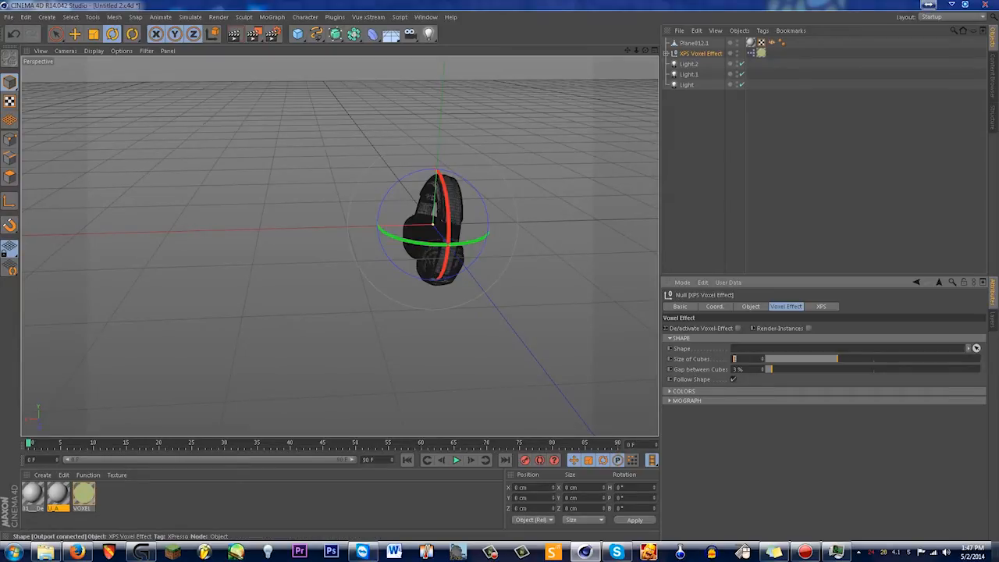
{"action": "key", "text": "Tab"}
{"action": "type", "text": "1"}
{"action": "key", "text": "Return"}
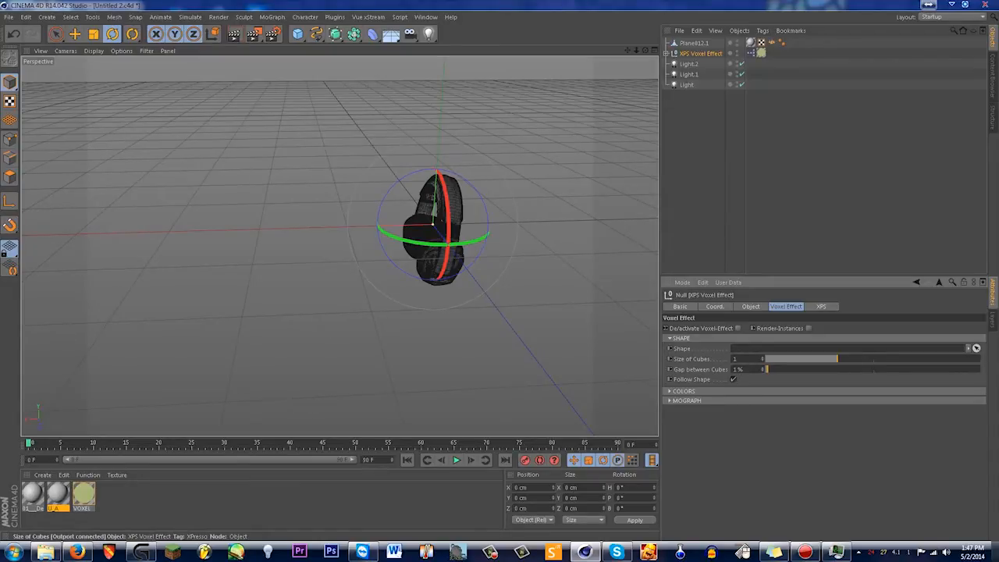
Compare the coordinates of the headphones and the XPS Voxel Effect null, and examine the model from several angles
{"action": "left_click", "coordinate": [694, 43]}
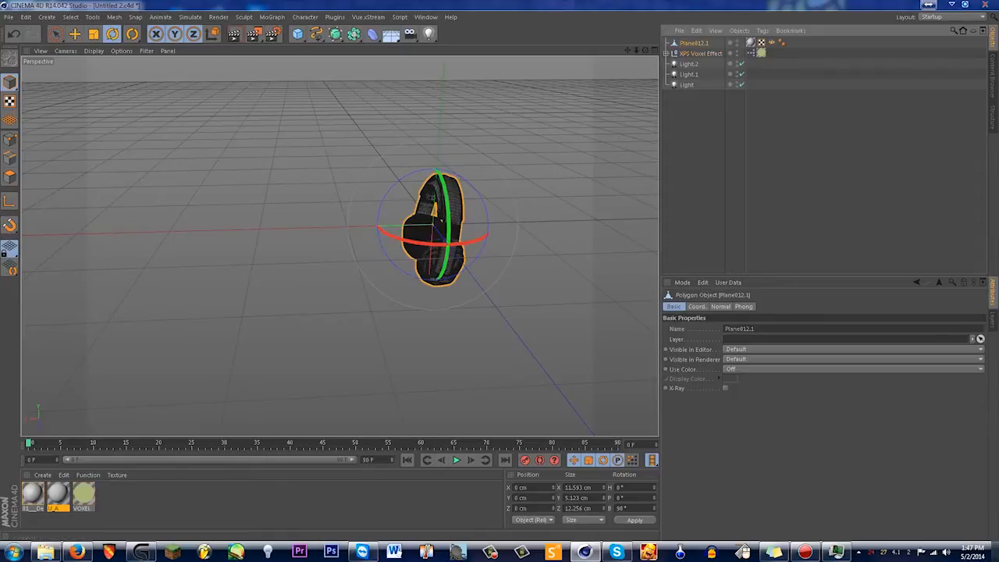
{"action": "left_click", "coordinate": [696, 307]}
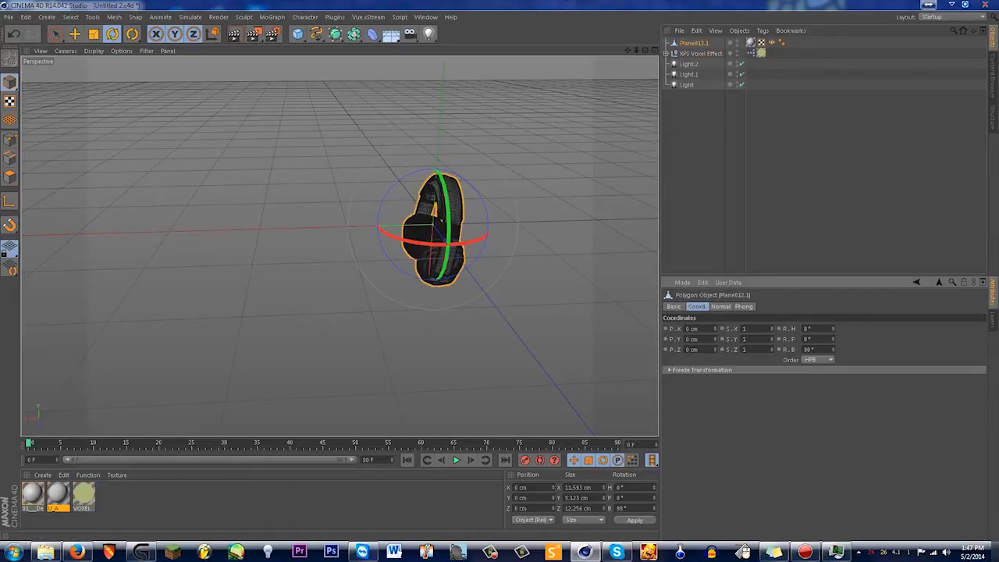
{"action": "left_click", "coordinate": [700, 53]}
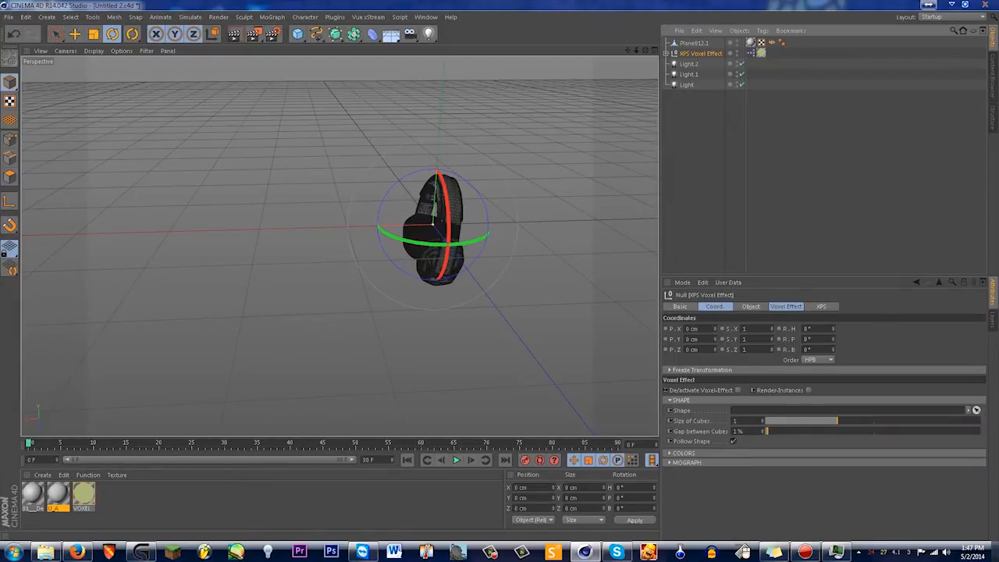
{"action": "left_click_drag", "start_coordinate": [645, 49], "coordinate": [484, 85]}
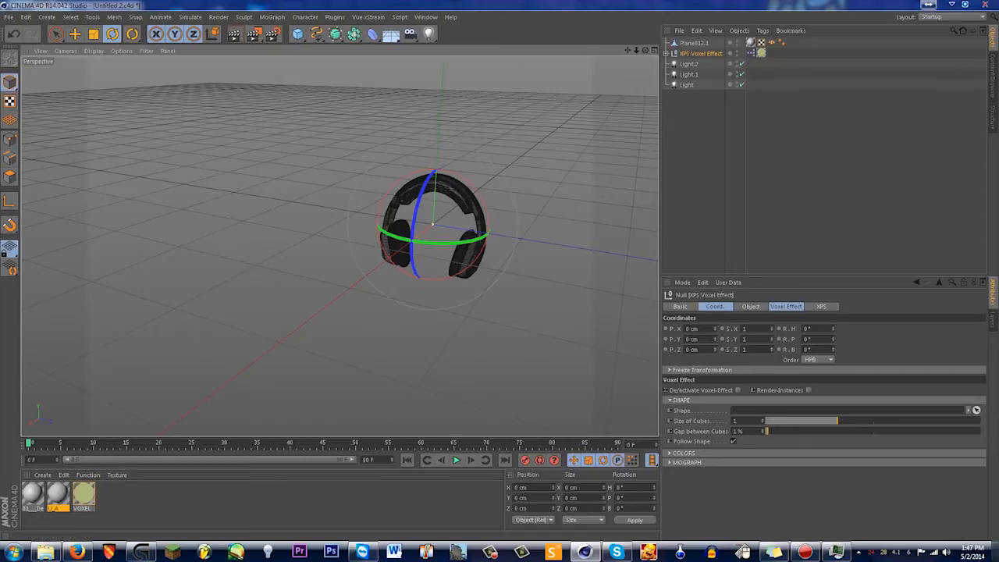
{"action": "left_click_drag", "start_coordinate": [645, 50], "coordinate": [336, 49]}
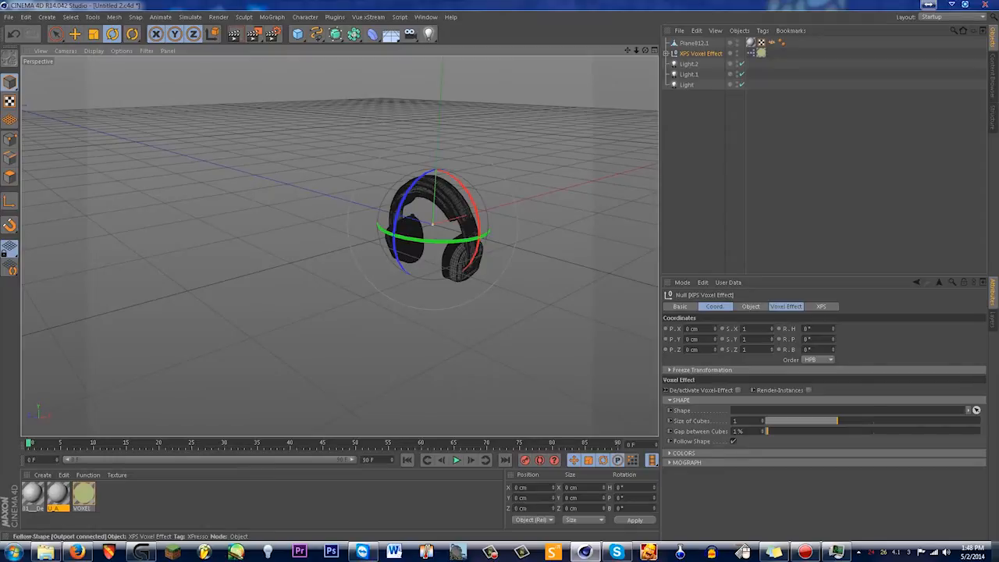
{"action": "left_click", "coordinate": [693, 43]}
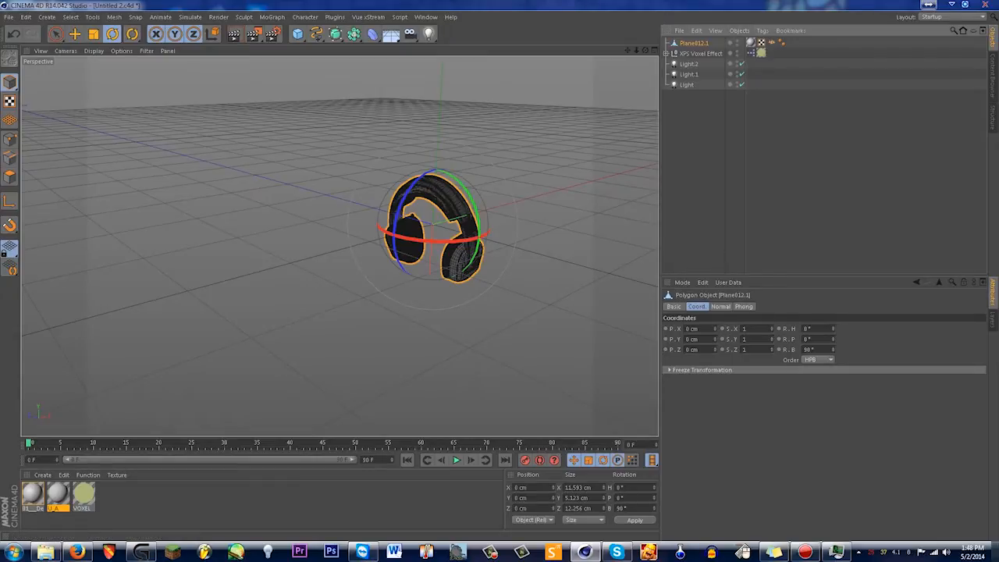
{"action": "left_click_drag", "start_coordinate": [425, 242], "coordinate": [542, 222], "text": "alt"}
{"action": "scroll", "coordinate": [583, 209], "scroll_direction": "up", "scroll_amount": 5}
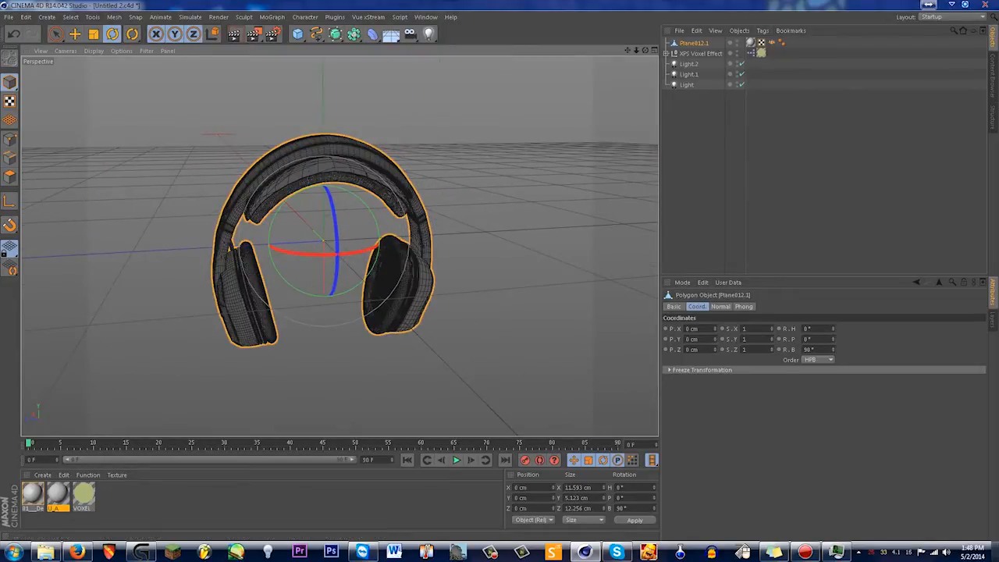
{"action": "left_click_drag", "start_coordinate": [645, 50], "coordinate": [804, 86]}
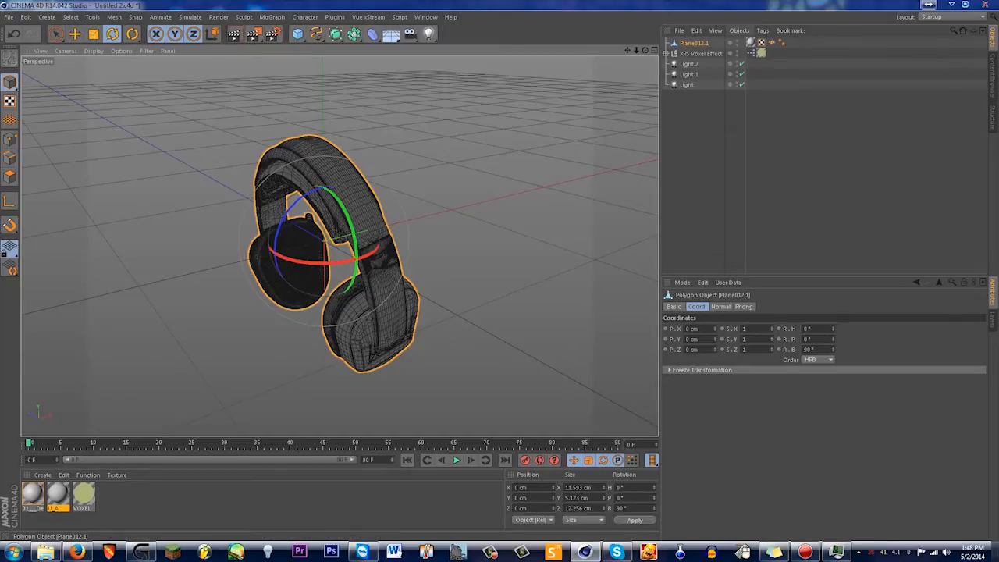
Assign the headphones object as the Shape of the XPS Voxel Effect and activate the effect
{"action": "left_click", "coordinate": [700, 53]}
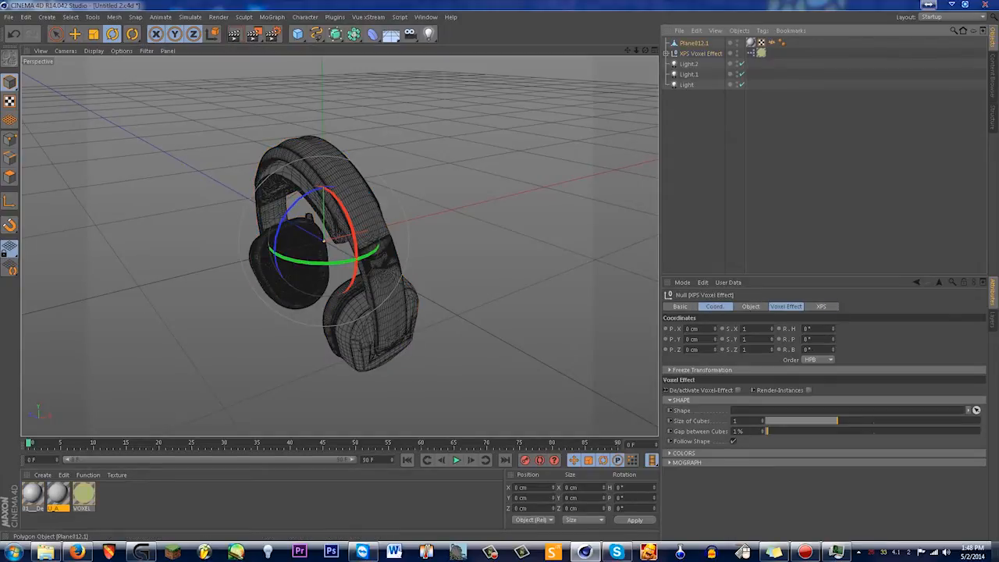
{"action": "left_click_drag", "start_coordinate": [693, 43], "coordinate": [780, 410]}
{"action": "left_click_drag", "start_coordinate": [645, 50], "coordinate": [912, 62]}
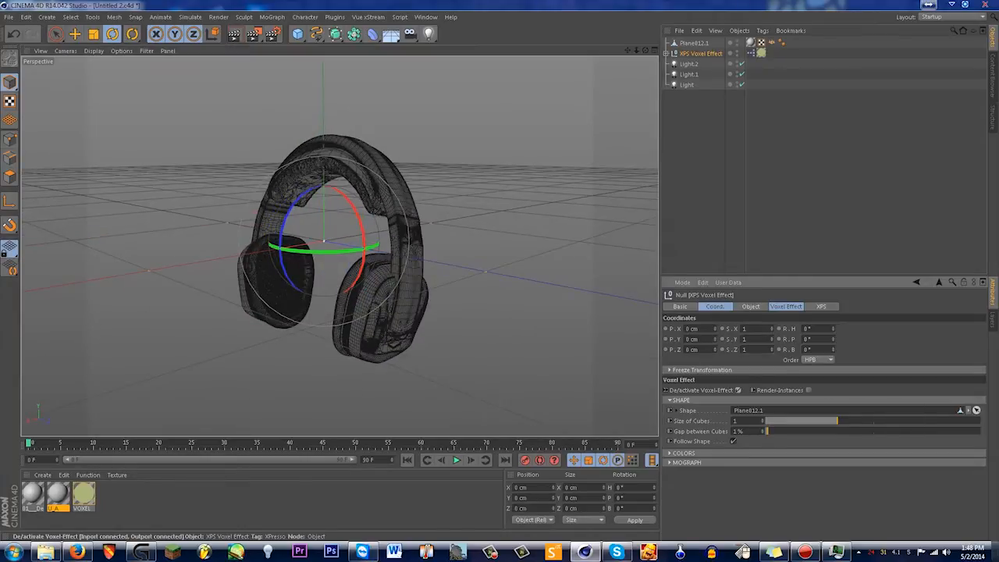
{"action": "left_click_drag", "start_coordinate": [645, 50], "coordinate": [478, 52]}
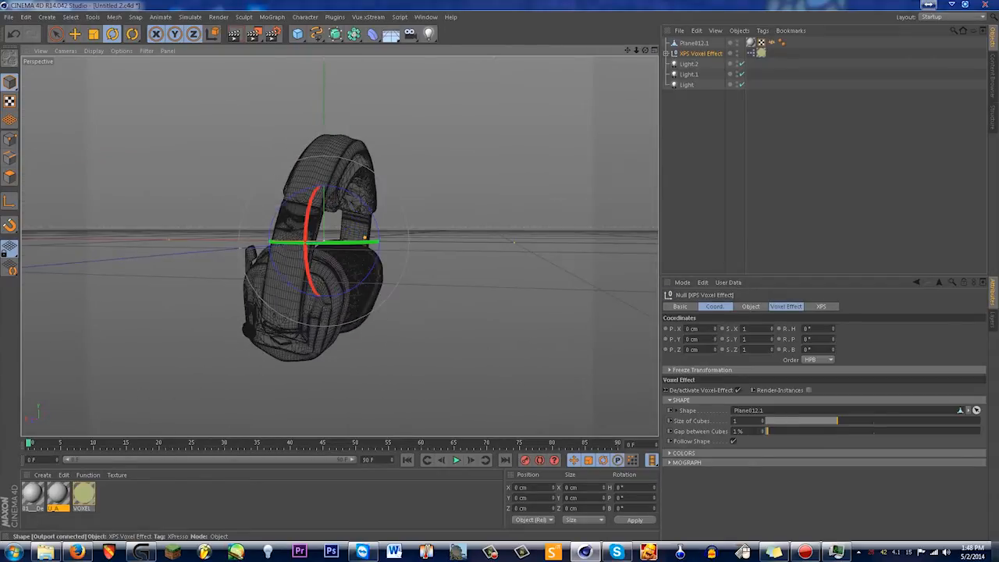
{"action": "left_click", "coordinate": [736, 420]}
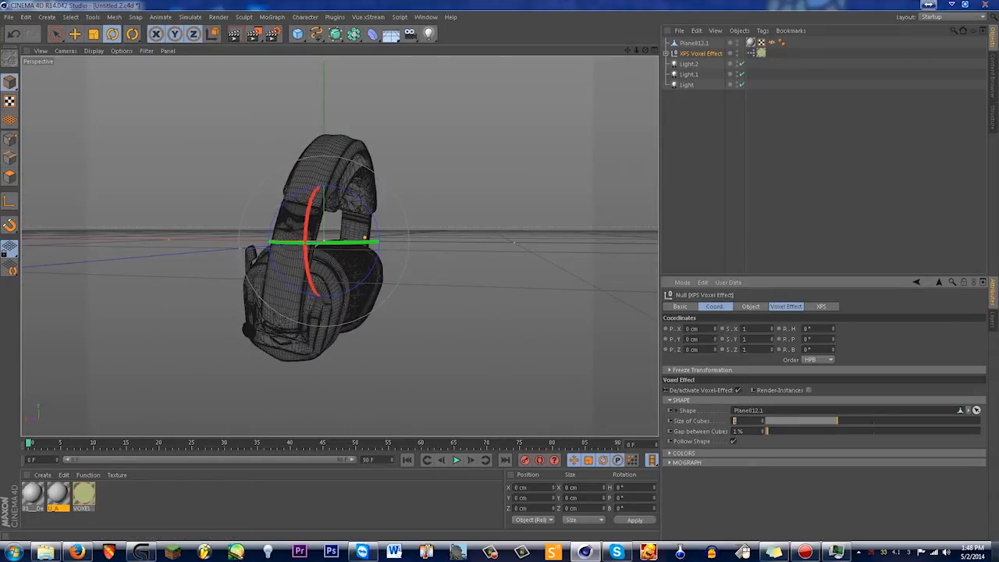
Set the headphones' scale to 2 on the X, Y and Z axes
{"action": "left_click", "coordinate": [693, 43]}
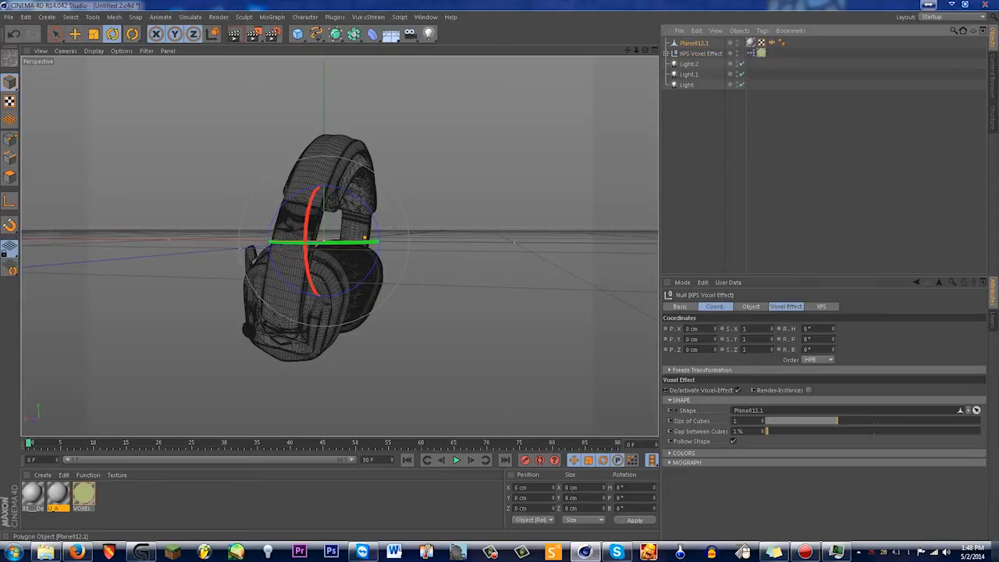
{"action": "left_click", "coordinate": [744, 329]}
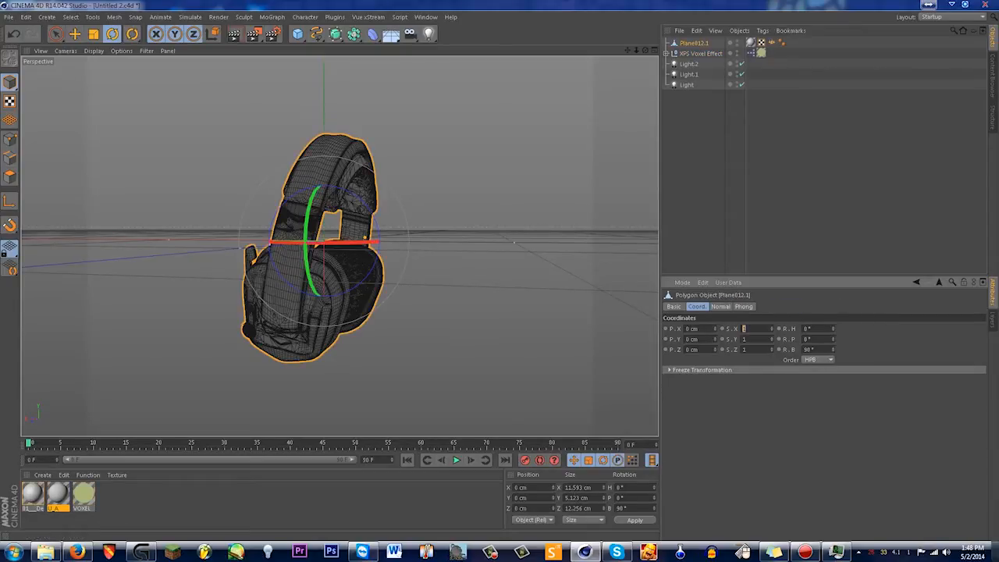
{"action": "type", "text": "2"}
{"action": "key", "text": "Tab"}
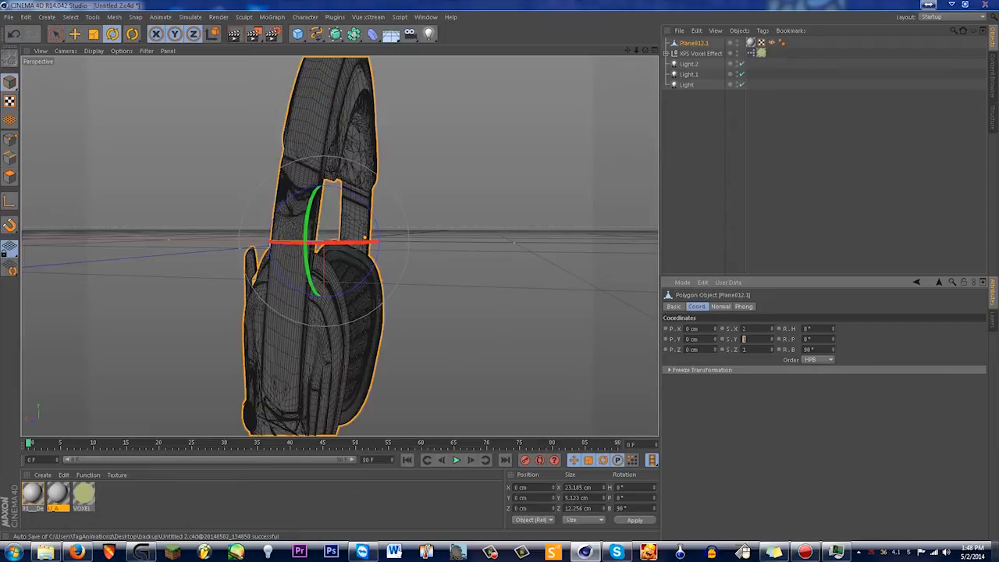
{"action": "type", "text": "2"}
{"action": "key", "text": "Tab"}
{"action": "type", "text": "2"}
{"action": "left_click", "coordinate": [466, 243]}
Set the headphones' scale to 20 on the X, Y and Z axes
{"action": "scroll", "coordinate": [469, 244], "scroll_direction": "down", "scroll_amount": 6}
{"action": "left_click_drag", "start_coordinate": [426, 239], "coordinate": [378, 250], "text": "alt"}
{"action": "left_click", "coordinate": [426, 242]}
{"action": "scroll", "coordinate": [445, 314], "scroll_direction": "down", "scroll_amount": 4}
{"action": "scroll", "coordinate": [449, 320], "scroll_direction": "down", "scroll_amount": 3}
{"action": "mouse_move", "coordinate": [454, 328]}
{"action": "left_mouse_down", "text": "alt"}
{"action": "mouse_move", "coordinate": [455, 312]}
{"action": "mouse_move", "coordinate": [450, 322]}
{"action": "left_mouse_up", "text": "alt"}
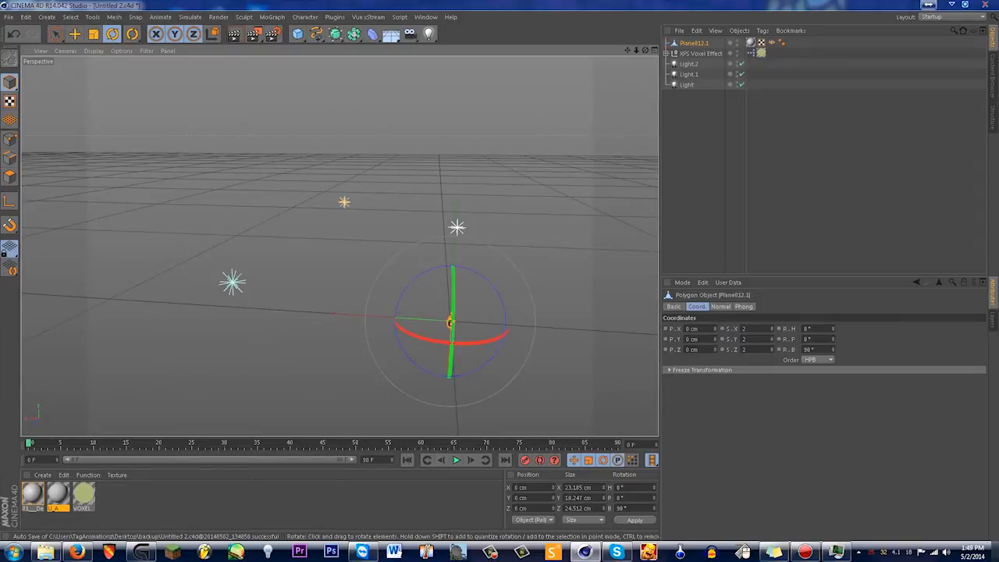
{"action": "left_click_drag", "start_coordinate": [450, 321], "coordinate": [450, 322], "text": "alt"}
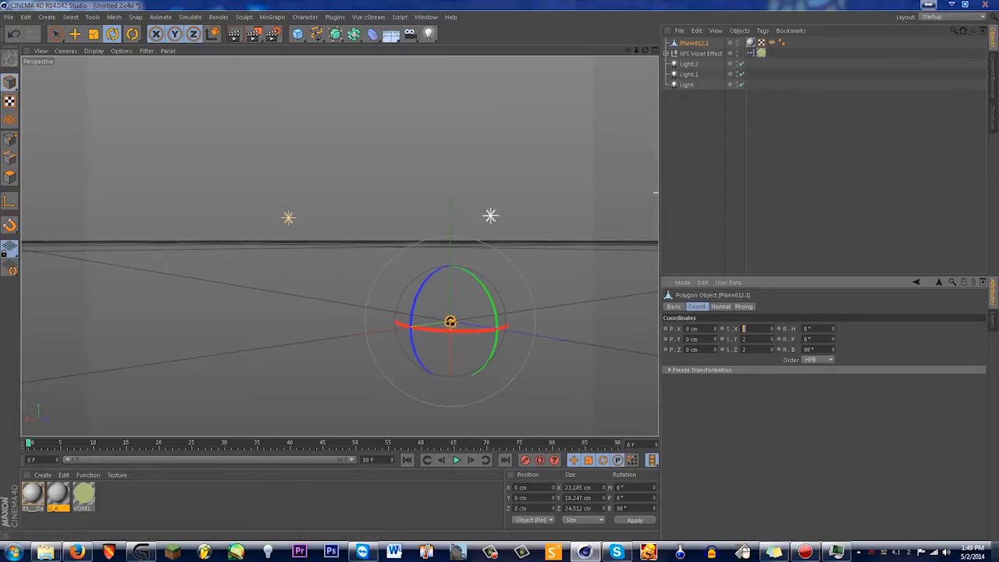
{"action": "type", "text": "20"}
{"action": "key", "text": "Tab"}
{"action": "type", "text": "20"}
{"action": "key", "text": "Tab"}
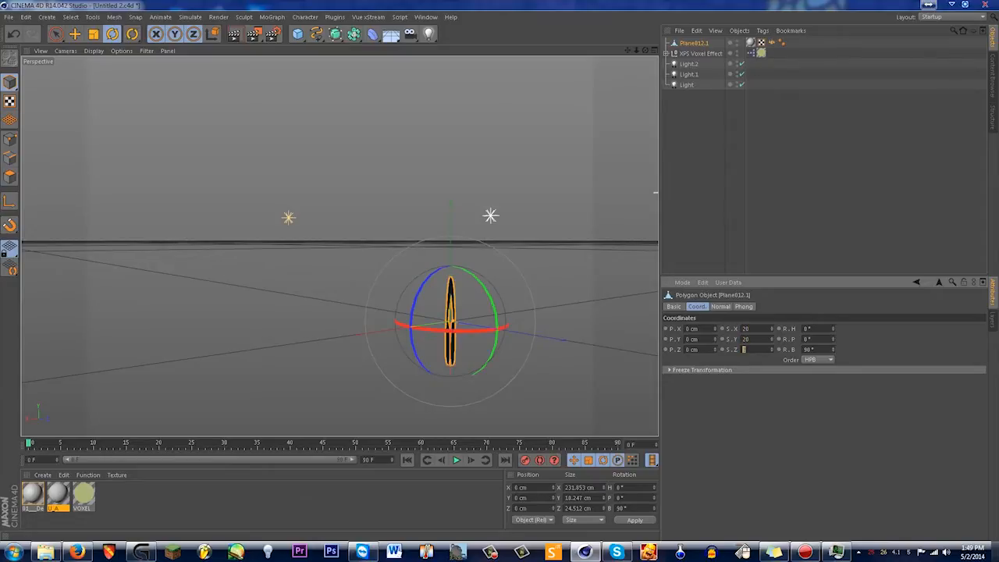
{"action": "type", "text": "20"}
{"action": "key", "text": "Return"}
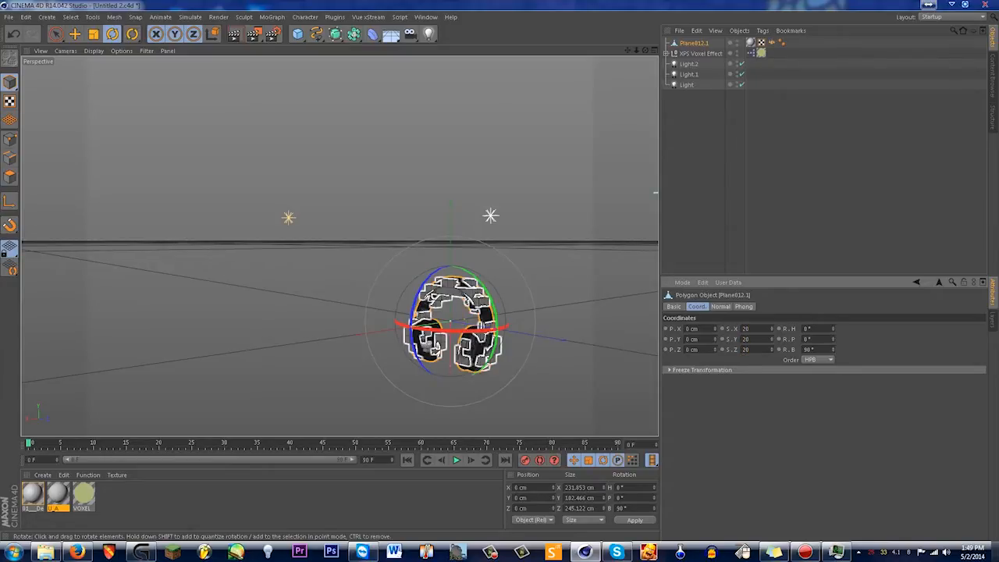
Increase the headphones' scale to 25 on all three axes
{"action": "scroll", "coordinate": [467, 299], "scroll_direction": "up", "scroll_amount": 3}
{"action": "scroll", "coordinate": [448, 344], "scroll_direction": "up", "scroll_amount": 2}
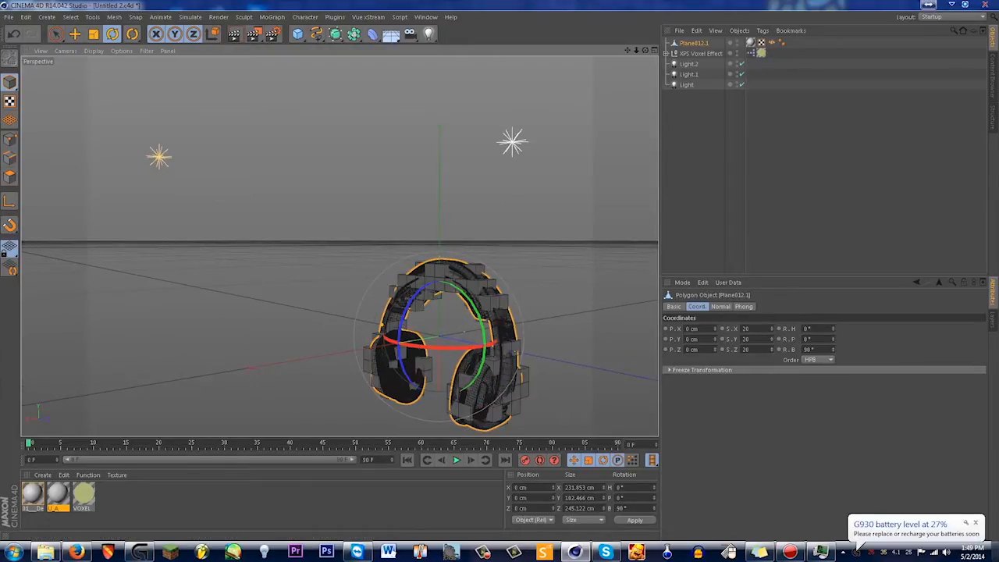
{"action": "double_click", "coordinate": [746, 329]}
{"action": "type", "text": "25"}
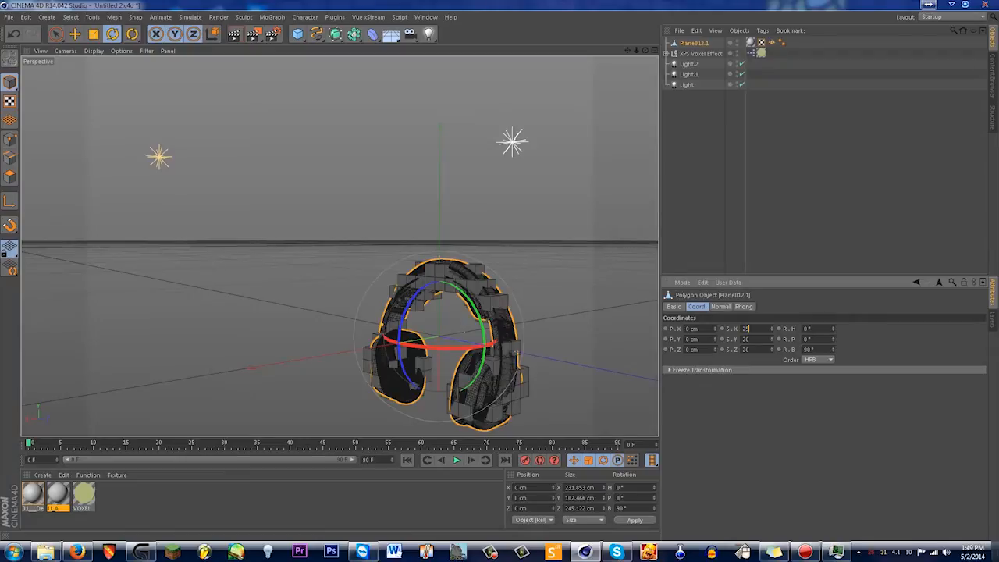
{"action": "key", "text": "Tab"}
{"action": "key", "text": "Tab"}
{"action": "type", "text": "25"}
Raise the headphones' X, Y and Z scale values to 30
{"action": "scroll", "coordinate": [478, 312], "scroll_direction": "down", "scroll_amount": 2}
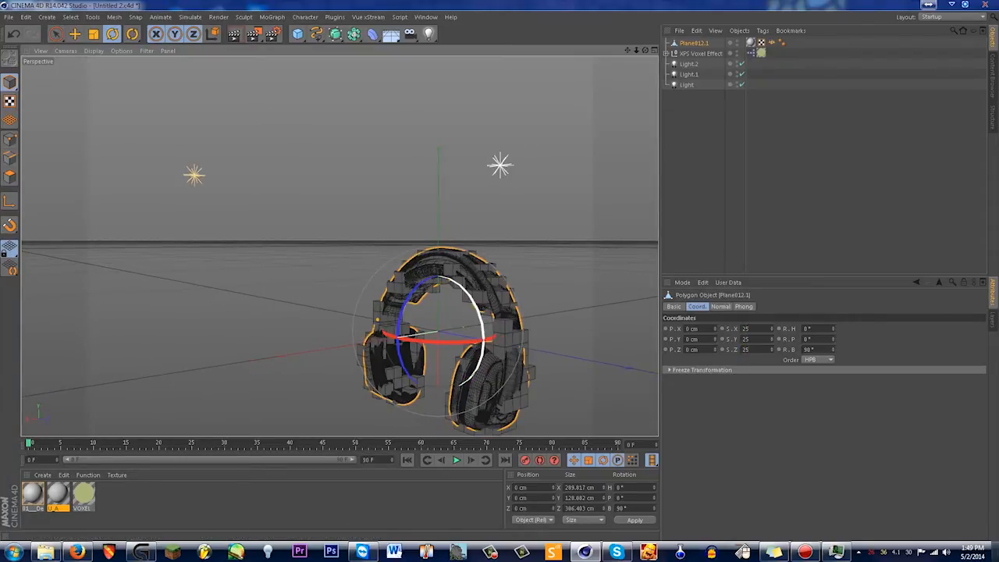
{"action": "left_click_drag", "start_coordinate": [485, 343], "coordinate": [516, 348], "text": "alt"}
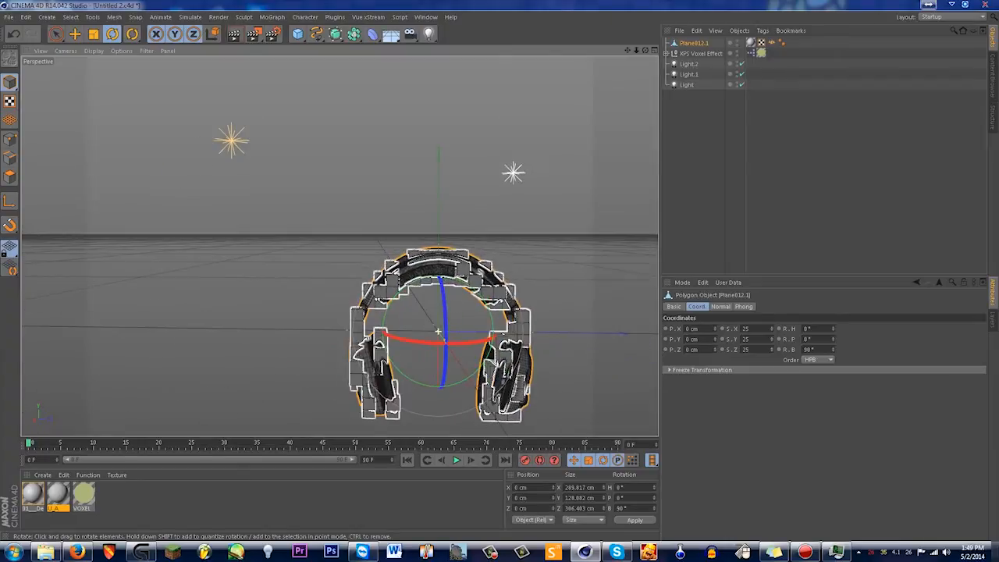
{"action": "scroll", "coordinate": [476, 318], "scroll_direction": "up", "scroll_amount": 1}
{"action": "scroll", "coordinate": [476, 317], "scroll_direction": "up", "scroll_amount": 2}
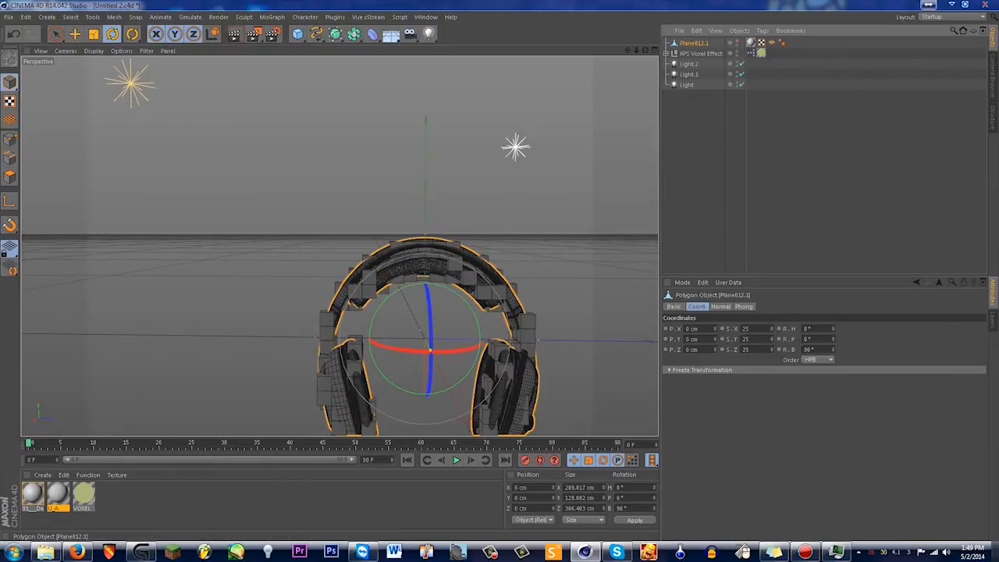
{"action": "middle_click_drag", "start_coordinate": [342, 249], "coordinate": [355, 237], "text": "alt"}
{"action": "left_click_drag", "start_coordinate": [355, 236], "coordinate": [355, 236], "text": "alt"}
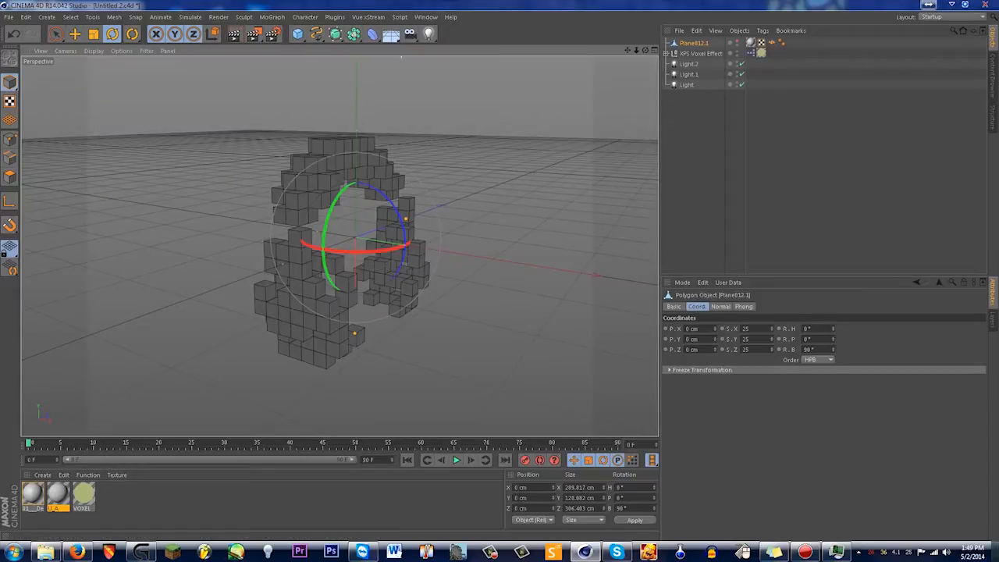
{"action": "double_click", "coordinate": [746, 329]}
{"action": "type", "text": "30"}
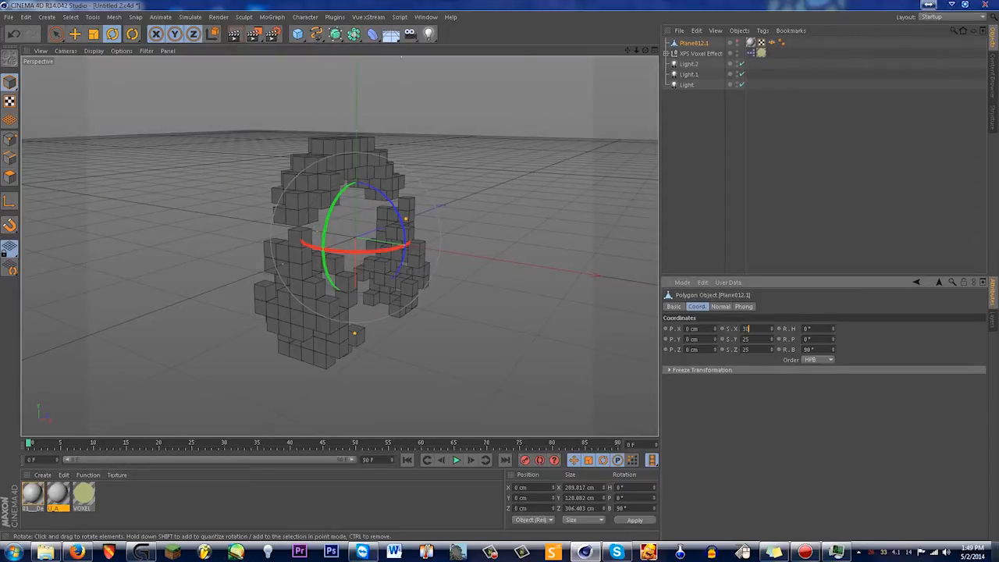
{"action": "key", "text": "Tab"}
{"action": "type", "text": "30"}
{"action": "key", "text": "Tab"}
{"action": "type", "text": "30"}
{"action": "key", "text": "Return"}
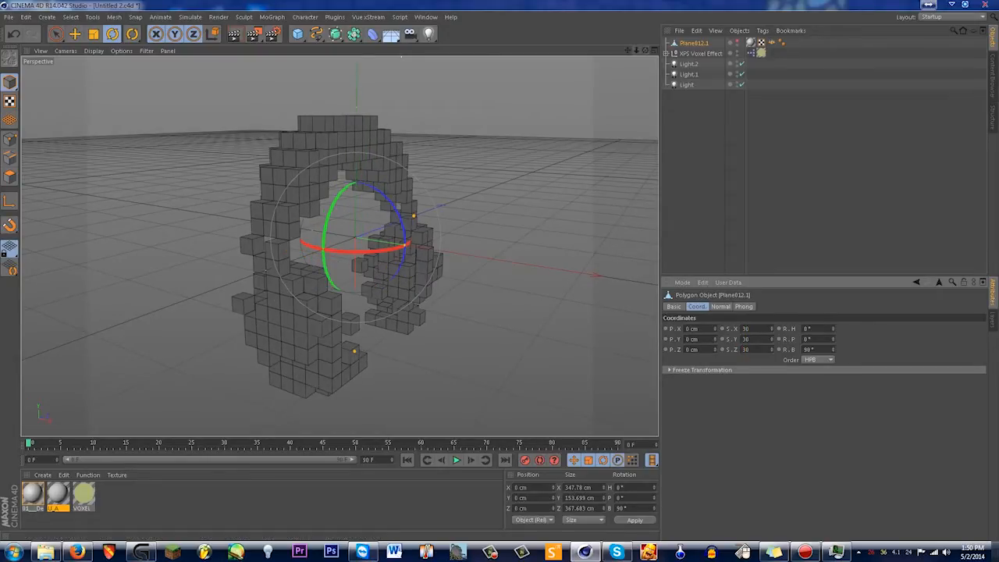
Change the headphones' scale to 50 on the X, Y and Z axes
{"action": "left_click_drag", "start_coordinate": [406, 257], "coordinate": [228, 211], "text": "alt"}
{"action": "double_click", "coordinate": [746, 329]}
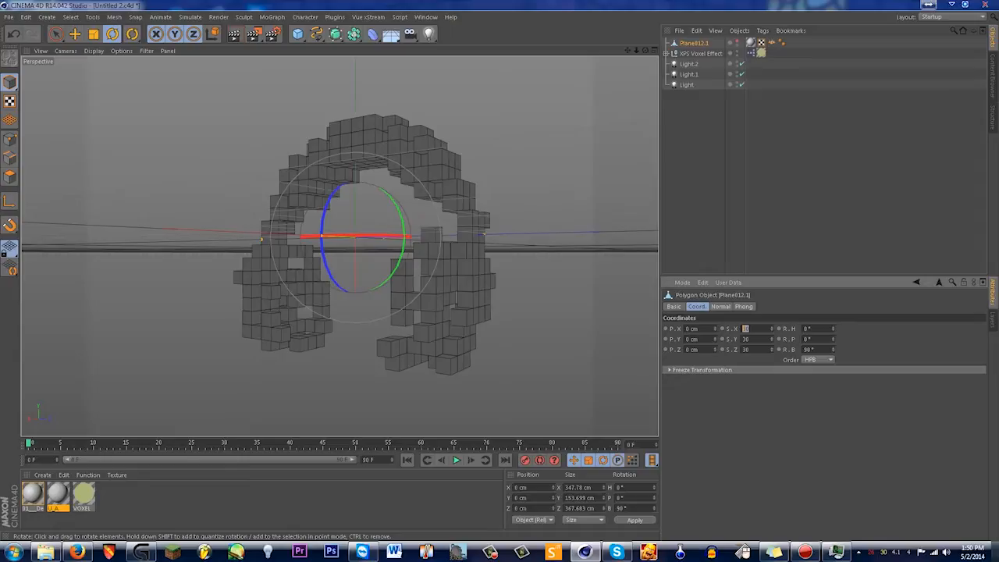
{"action": "type", "text": "50"}
{"action": "key", "text": "Tab"}
{"action": "type", "text": "50"}
{"action": "key", "text": "Tab"}
{"action": "type", "text": "50"}
{"action": "key", "text": "Return"}
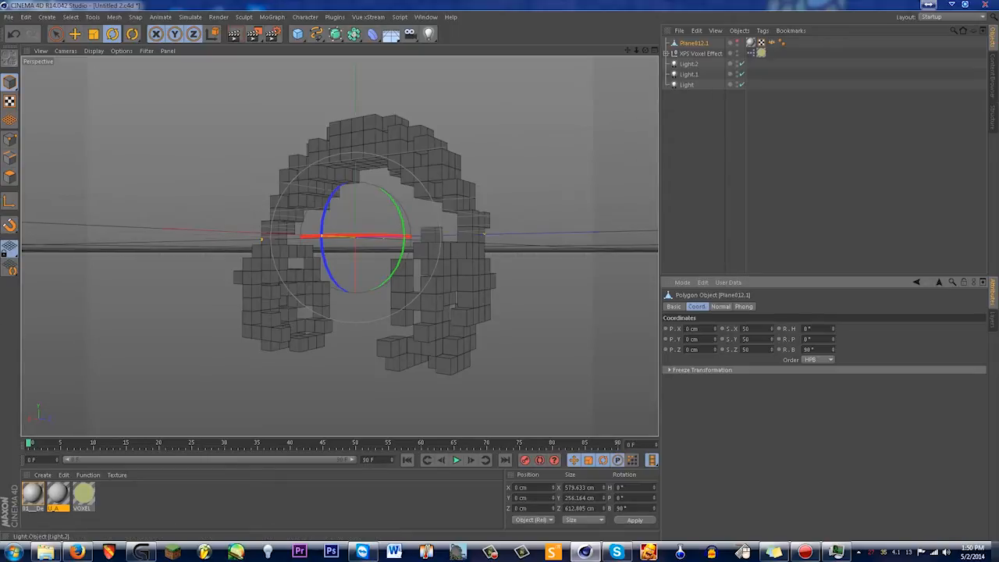
Review the voxel cubes and set the headphones' X, Y and Z scale to 70
{"action": "left_click_drag", "start_coordinate": [355, 237], "coordinate": [394, 259], "text": "alt"}
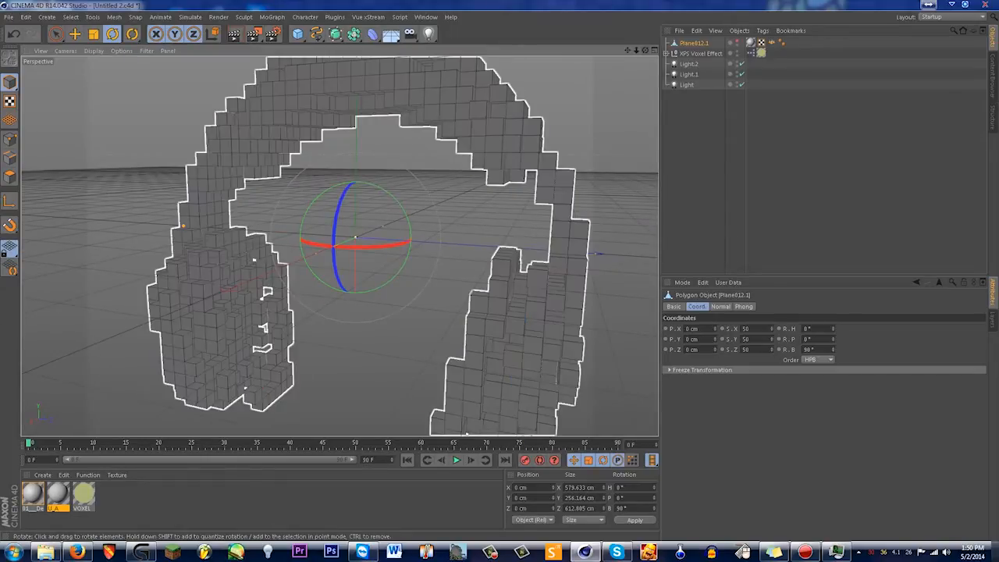
{"action": "scroll", "coordinate": [523, 296], "scroll_direction": "down", "scroll_amount": 1}
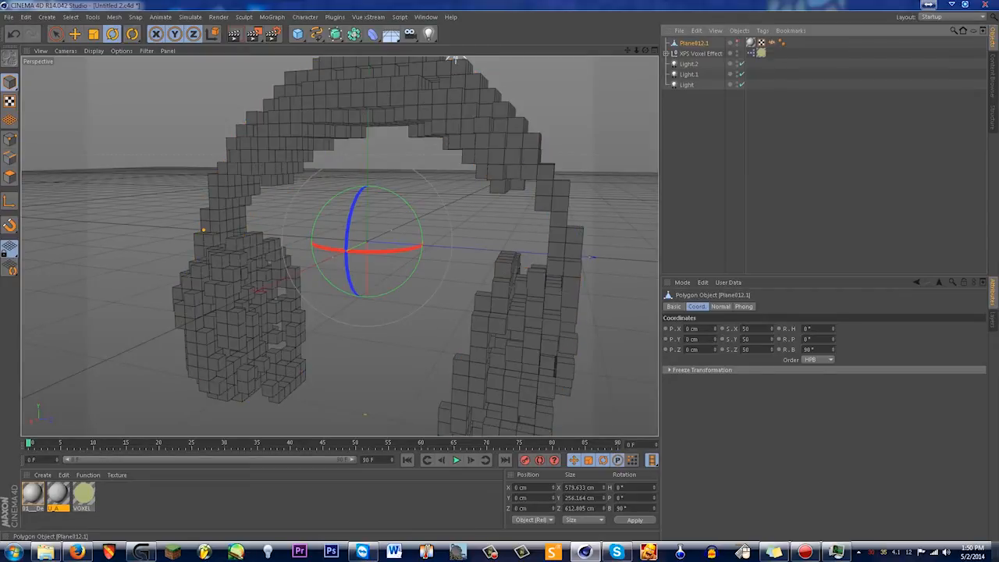
{"action": "left_click", "coordinate": [700, 53]}
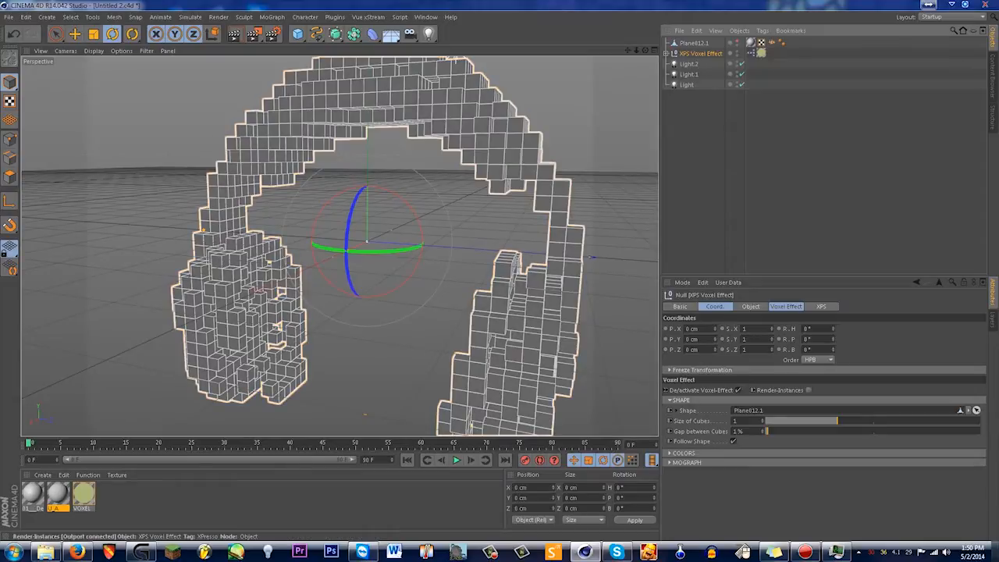
{"action": "left_click", "coordinate": [694, 43]}
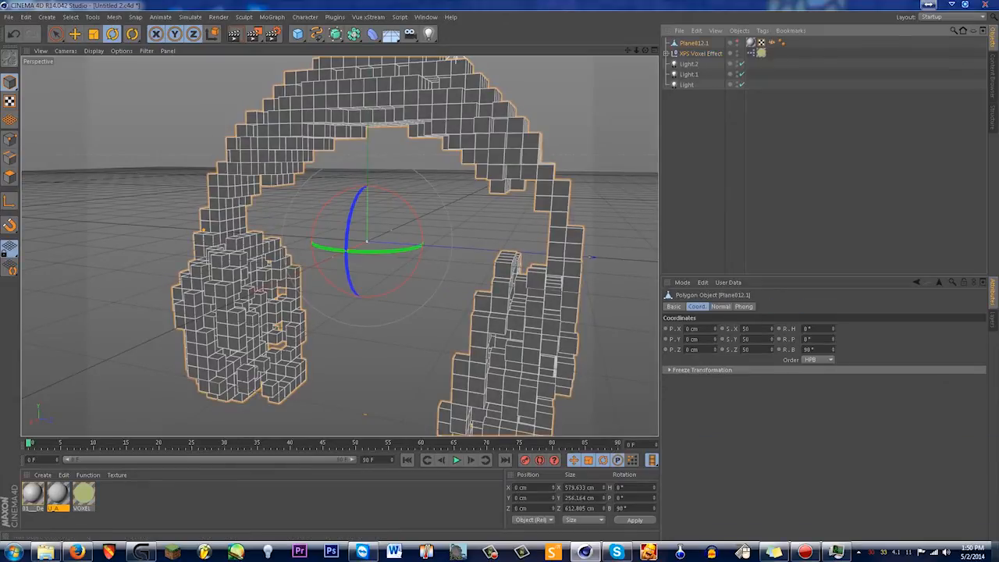
{"action": "left_click", "coordinate": [697, 306]}
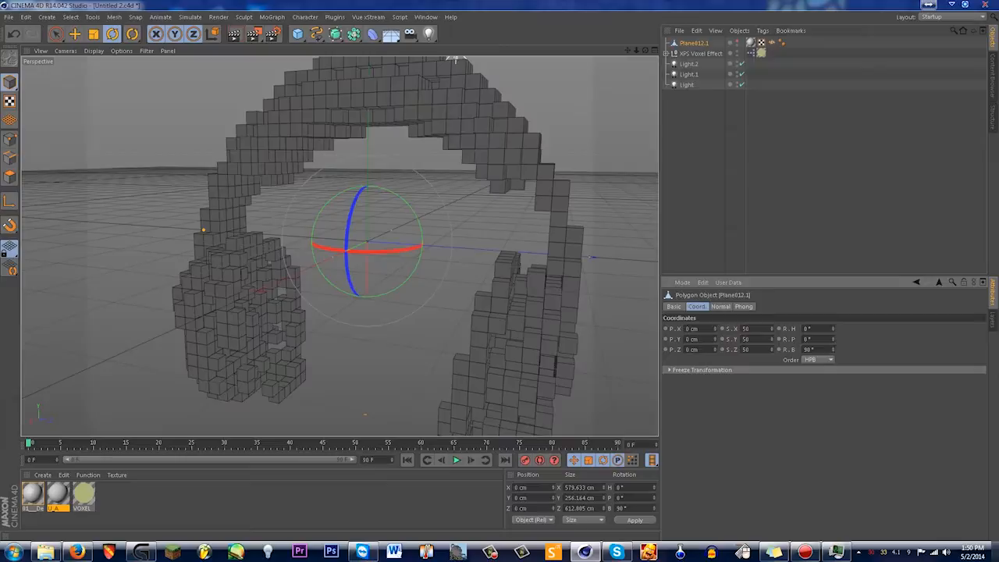
{"action": "double_click", "coordinate": [746, 350]}
{"action": "type", "text": "10"}
{"action": "key", "text": "Tab"}
{"action": "type", "text": "70"}
{"action": "key", "text": "Tab"}
{"action": "type", "text": "70"}
{"action": "key", "text": "Return"}
Expand the XPS Voxel Effect's hierarchy in the object list and save the project
{"action": "left_click", "coordinate": [636, 50]}
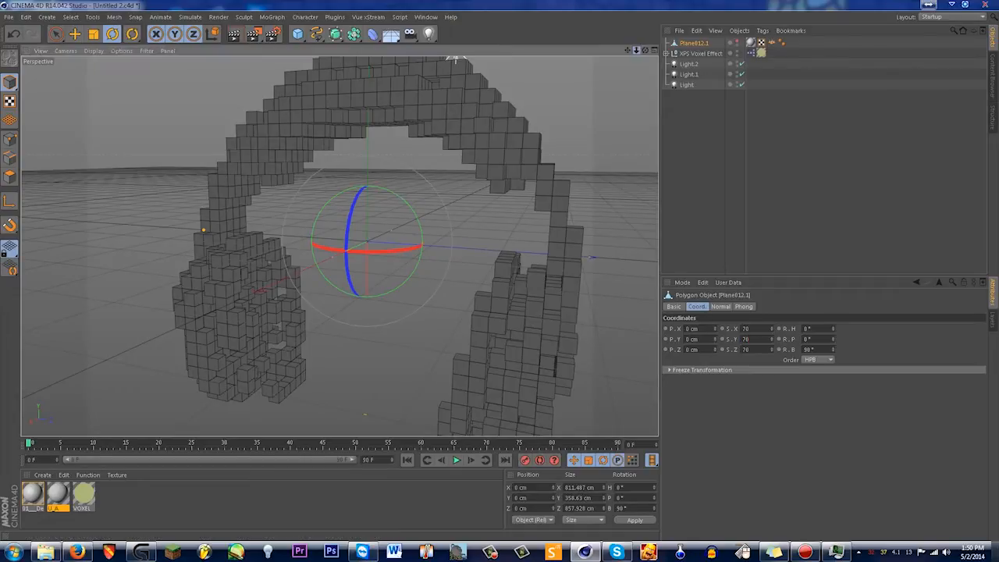
{"action": "left_click_drag", "start_coordinate": [636, 50], "coordinate": [597, 51]}
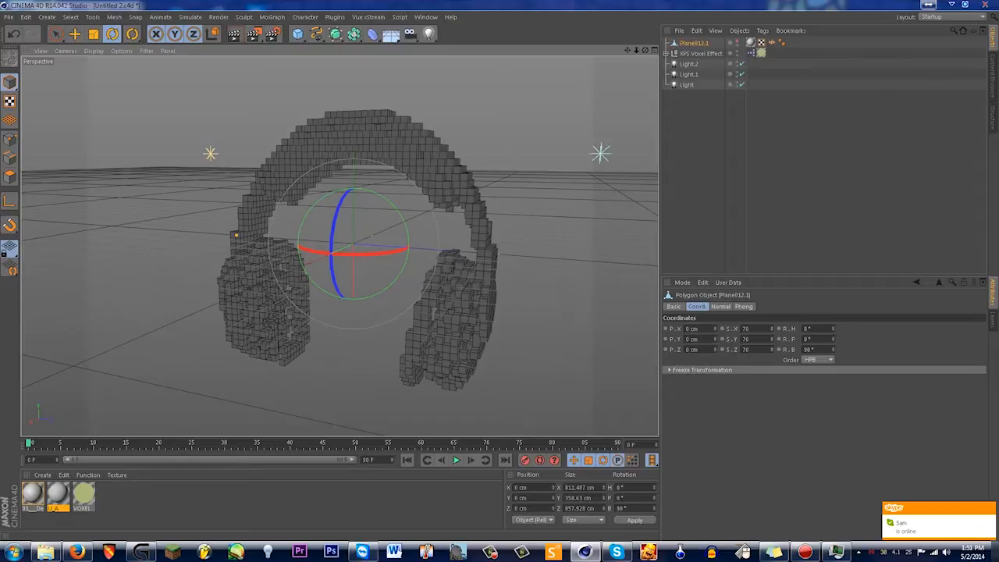
{"action": "left_click", "coordinate": [666, 54]}
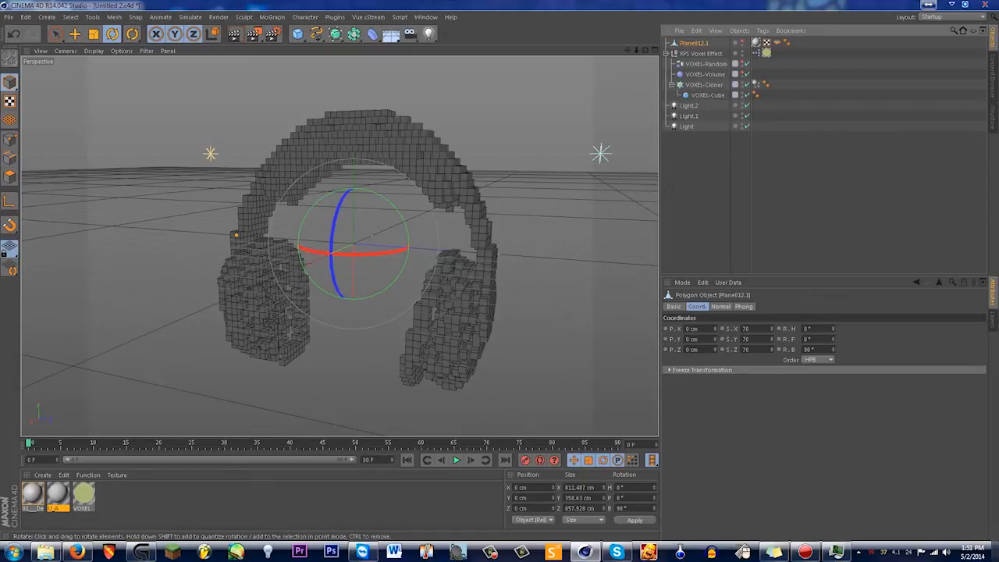
{"action": "left_click_drag", "start_coordinate": [645, 49], "coordinate": [697, 53]}
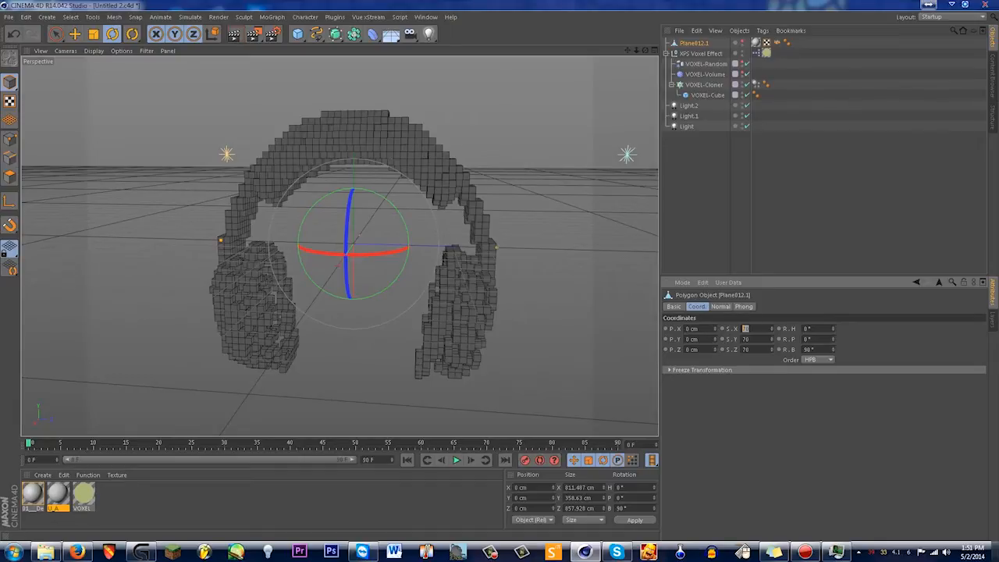
{"action": "key", "text": "alt"}
{"action": "left_click", "coordinate": [8, 16]}
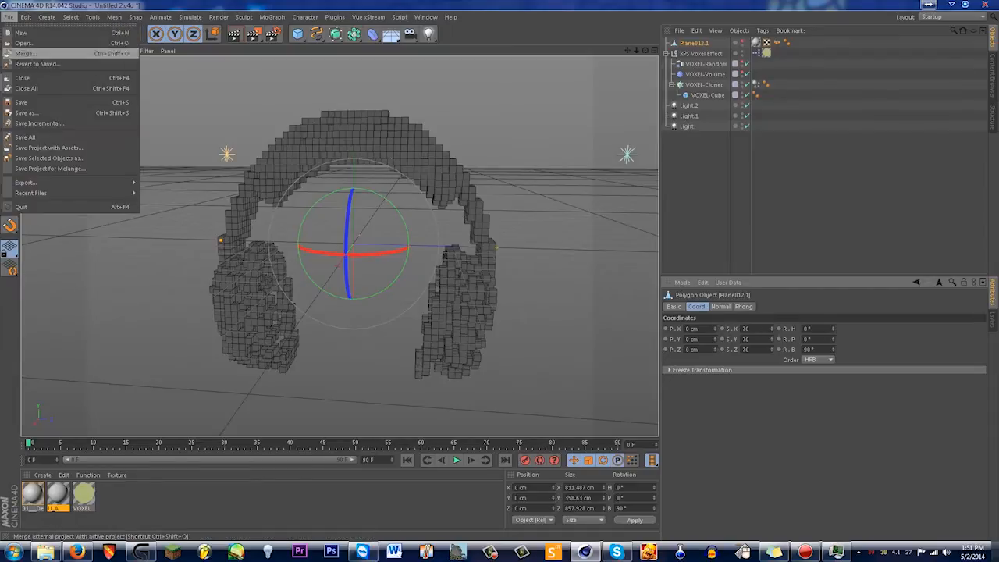
{"action": "left_click", "coordinate": [22, 102]}
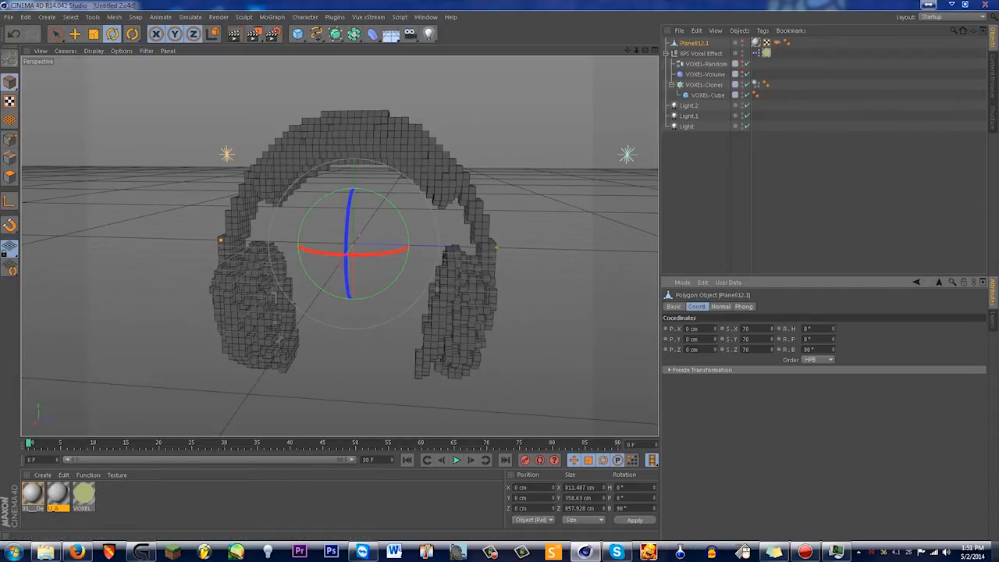
Enlarge the headphones to a scale of 90 on the X, Y and Z axes
{"action": "double_click", "coordinate": [747, 328]}
{"action": "type", "text": "90"}
{"action": "key", "text": "Tab"}
{"action": "type", "text": "90"}
{"action": "key", "text": "Tab"}
{"action": "key", "text": "Return"}
{"action": "type", "text": "90"}
{"action": "key", "text": "Return"}
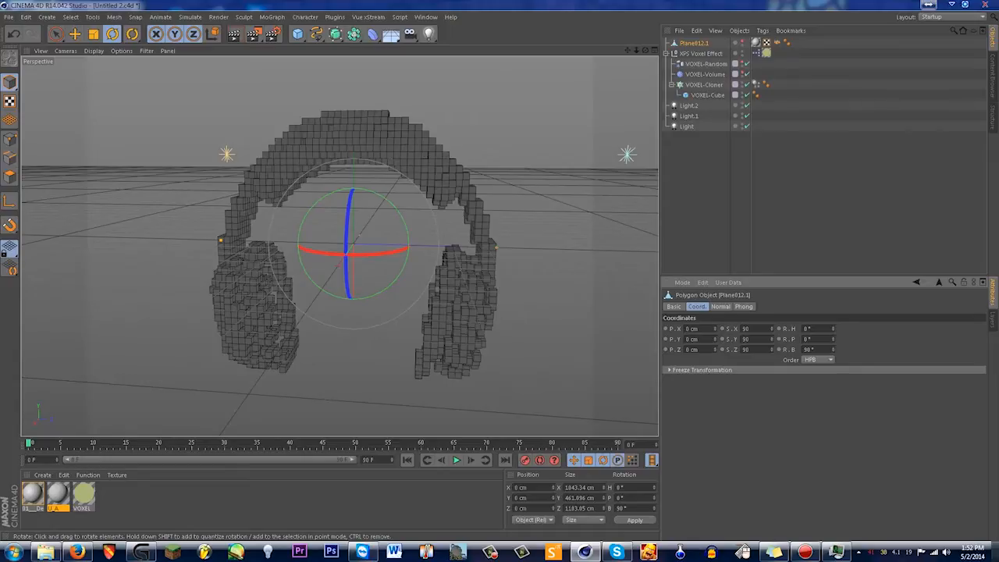
Select the XPS Voxel Effect with its child objects and make the VOXEL-Cloner editable
{"action": "left_click", "coordinate": [636, 51]}
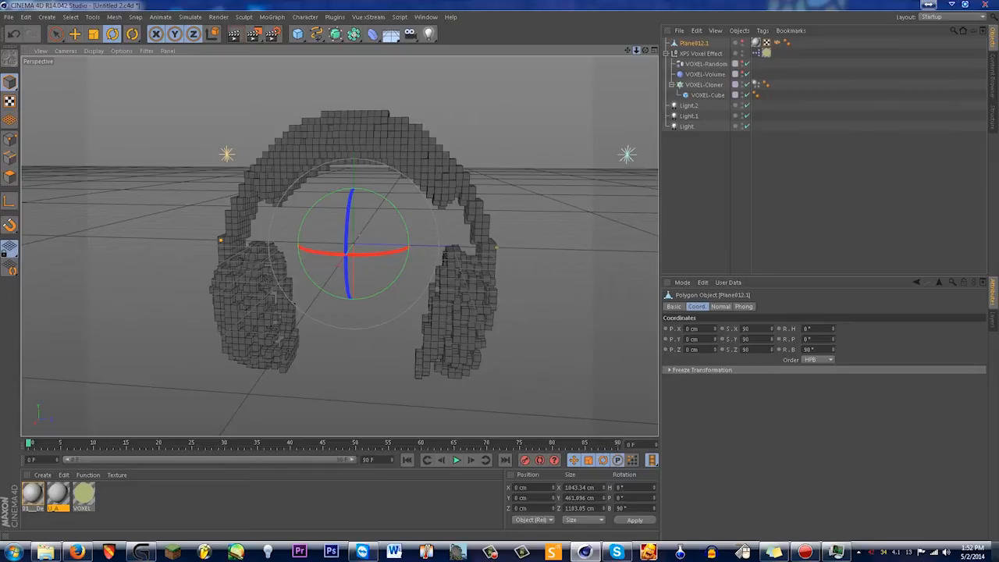
{"action": "left_click_drag", "start_coordinate": [635, 49], "coordinate": [638, 50]}
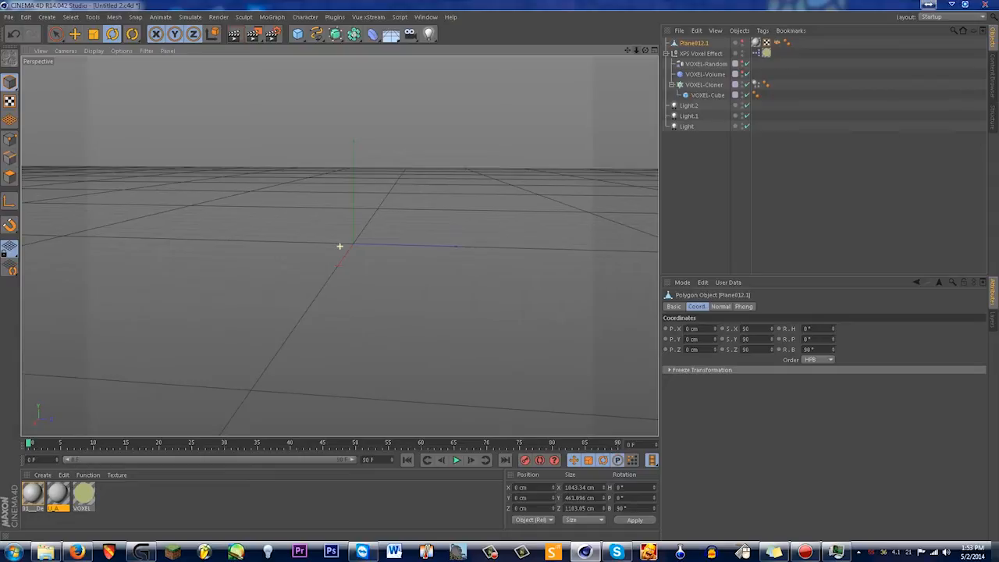
{"action": "left_click", "coordinate": [339, 246]}
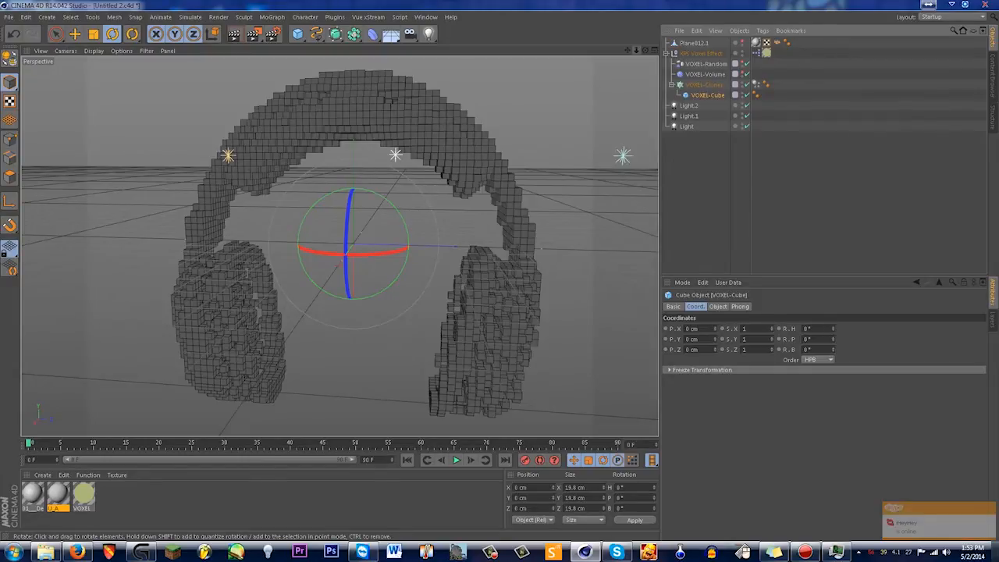
{"action": "left_click", "coordinate": [717, 195]}
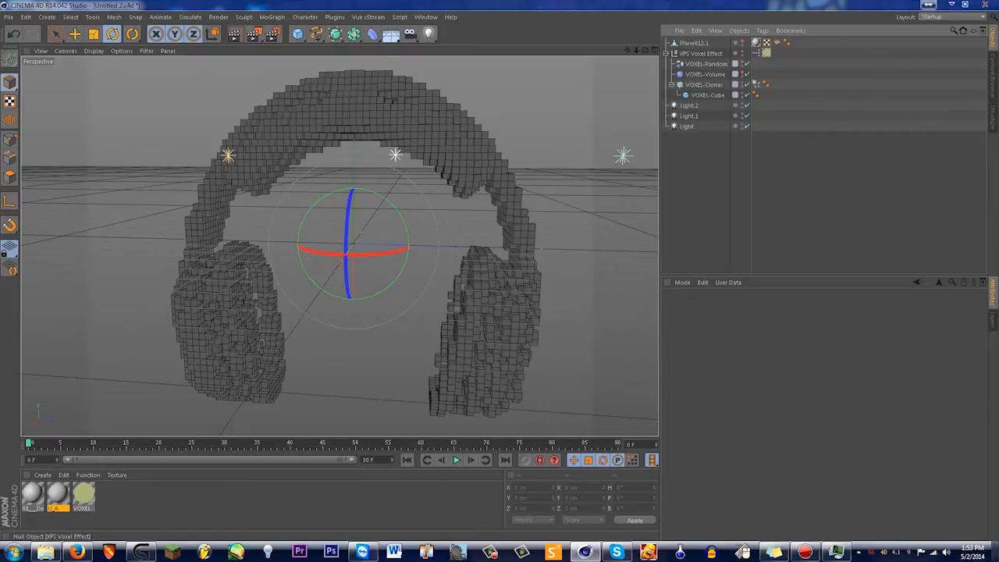
{"action": "left_click_drag", "start_coordinate": [692, 52], "coordinate": [780, 92]}
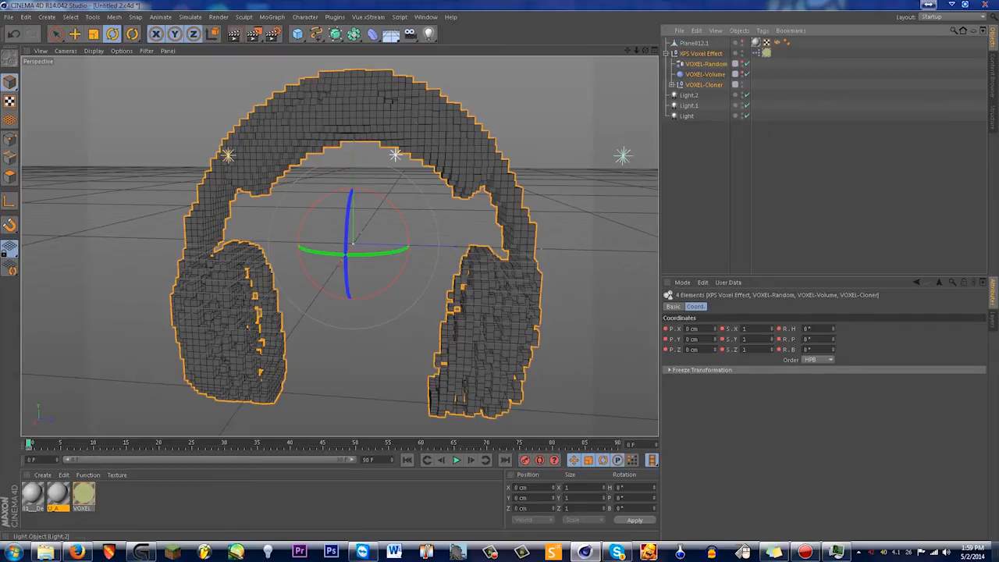
Expand the VOXEL-Cloner null and look through its list of individual cubes from beginning to end
{"action": "left_click", "coordinate": [704, 84]}
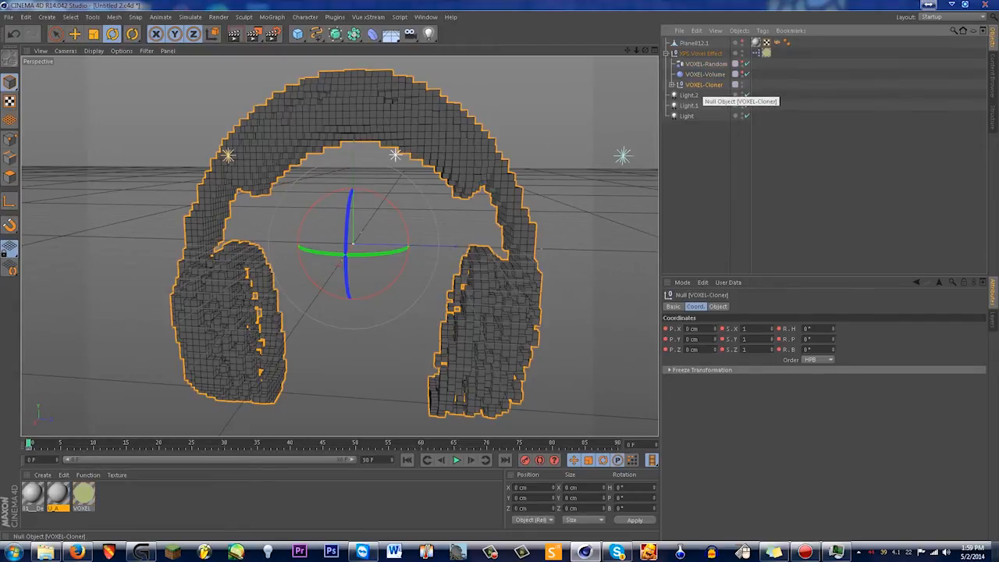
{"action": "left_click", "coordinate": [671, 84]}
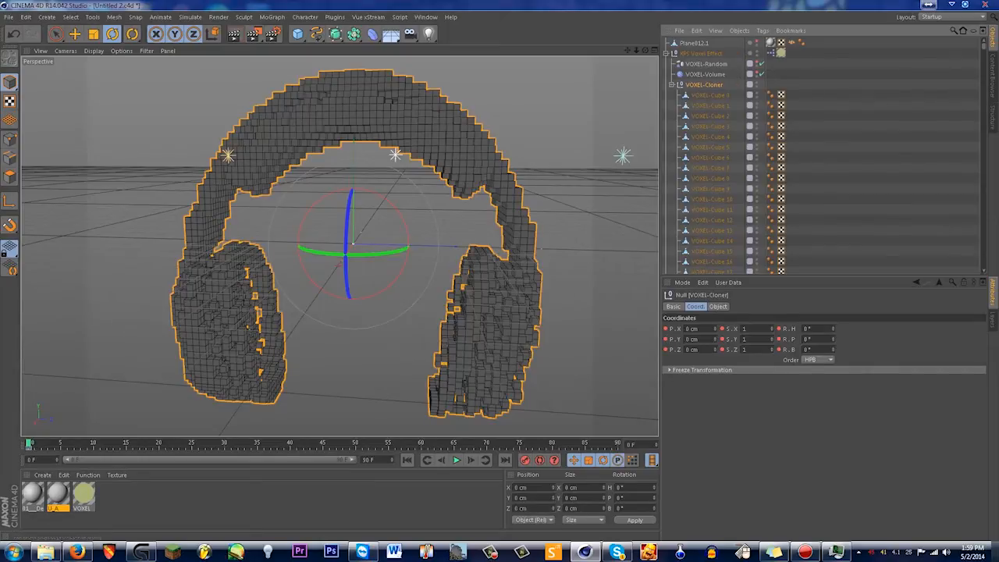
{"action": "left_click_drag", "start_coordinate": [984, 46], "coordinate": [983, 267]}
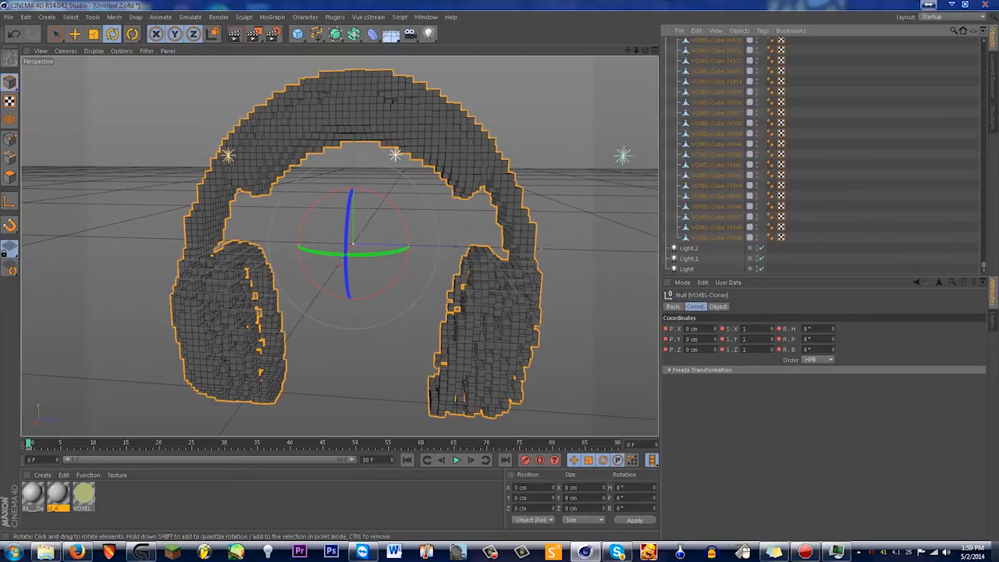
{"action": "left_click_drag", "start_coordinate": [983, 265], "coordinate": [983, 45]}
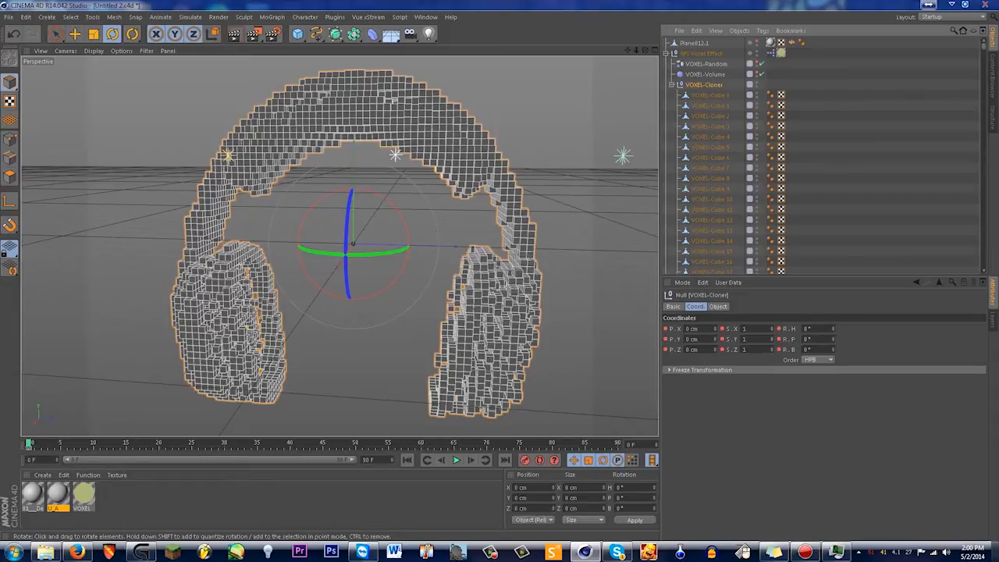
Switch to Firefox, browse all the free models on TF3DM, and open the SA342 Gazelle helicopter page
{"action": "left_click", "coordinate": [76, 552]}
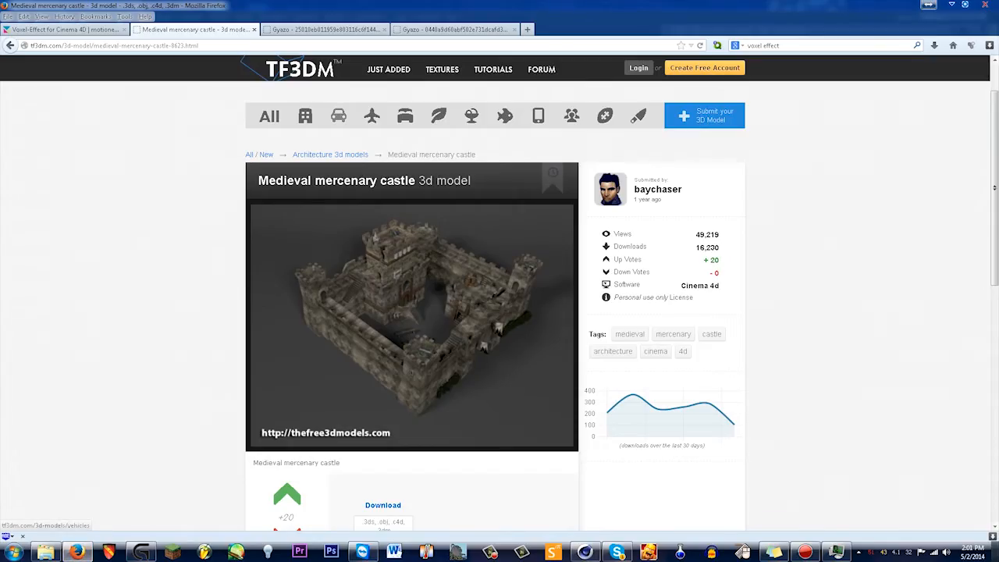
{"action": "left_click", "coordinate": [266, 117]}
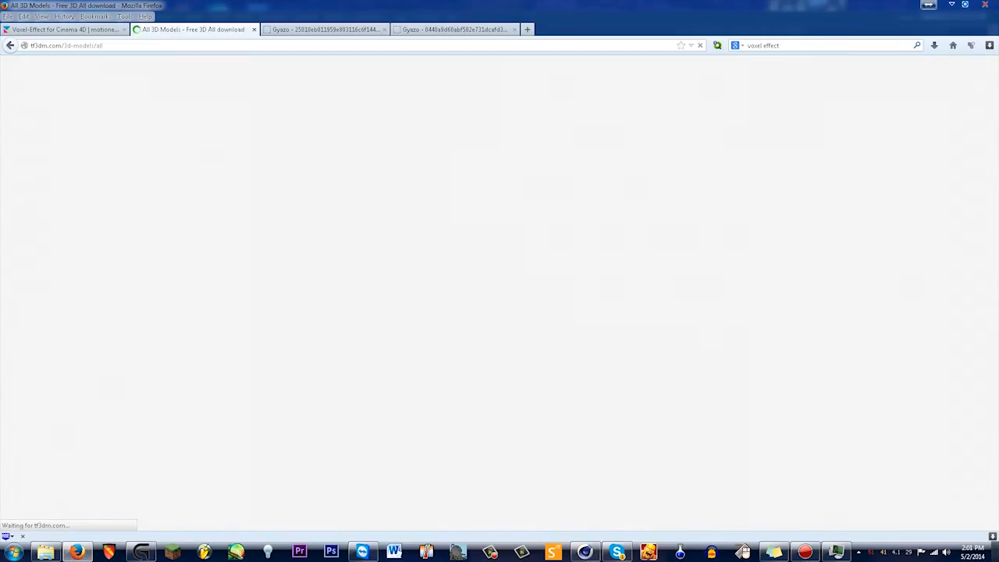
{"action": "scroll", "coordinate": [487, 526], "scroll_direction": "down", "scroll_amount": 5}
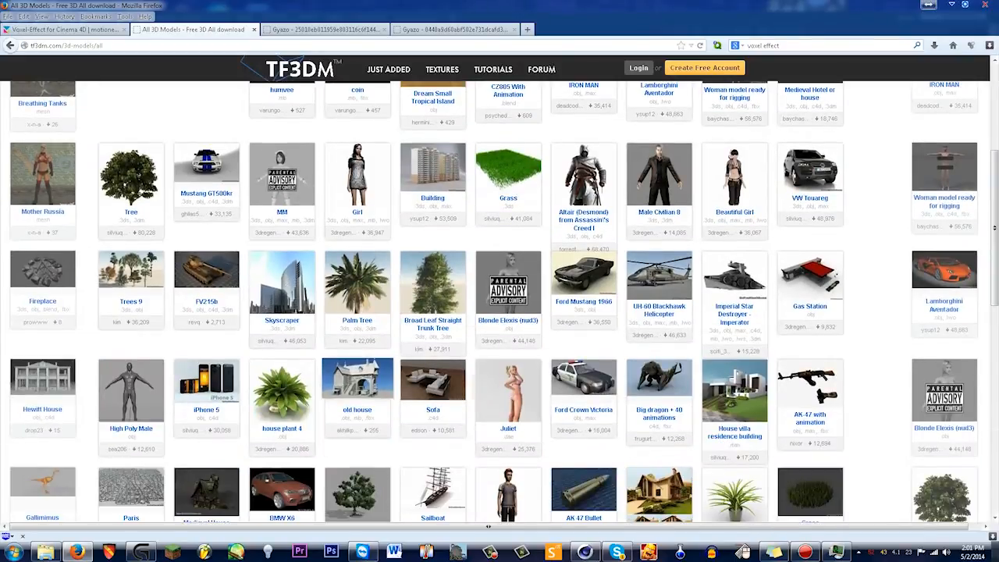
{"action": "scroll", "coordinate": [488, 527], "scroll_direction": "down", "scroll_amount": 5}
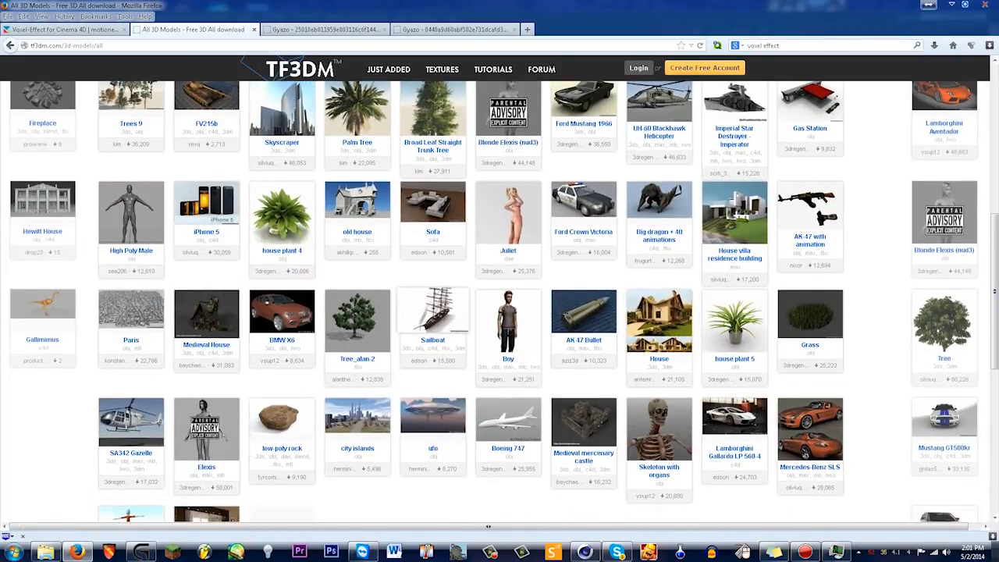
{"action": "scroll", "coordinate": [488, 527], "scroll_direction": "down", "scroll_amount": 5}
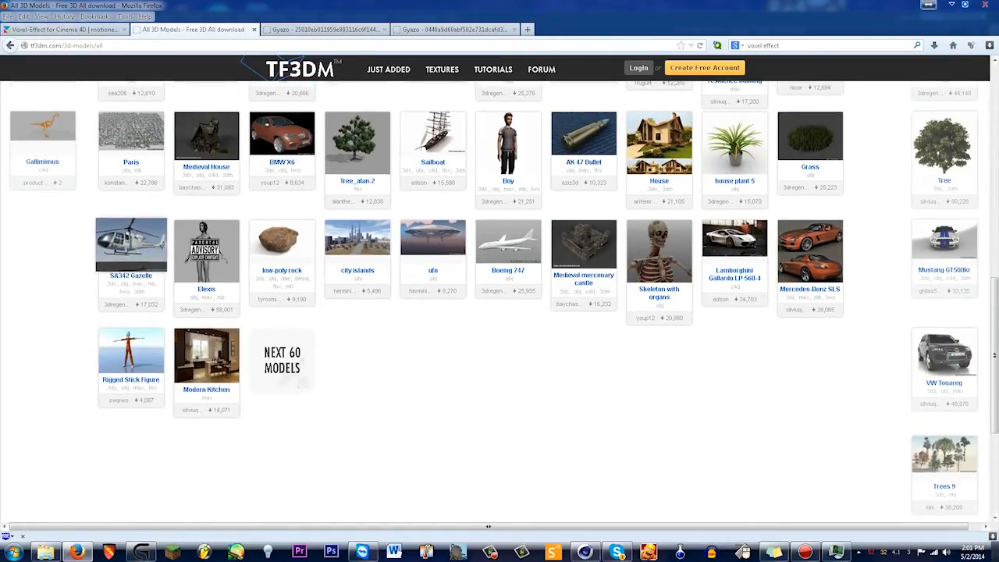
{"action": "left_click", "coordinate": [131, 244]}
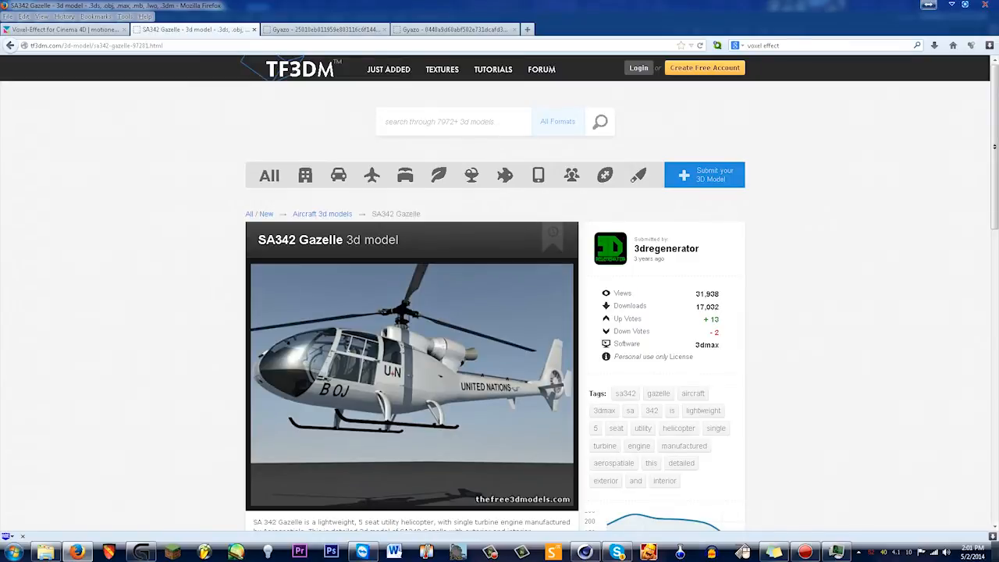
Leave the helicopter page and look through the plants category of TF3DM models
{"action": "key", "text": "alt+Left"}
{"action": "scroll", "coordinate": [122, 231], "scroll_direction": "down", "scroll_amount": 7}
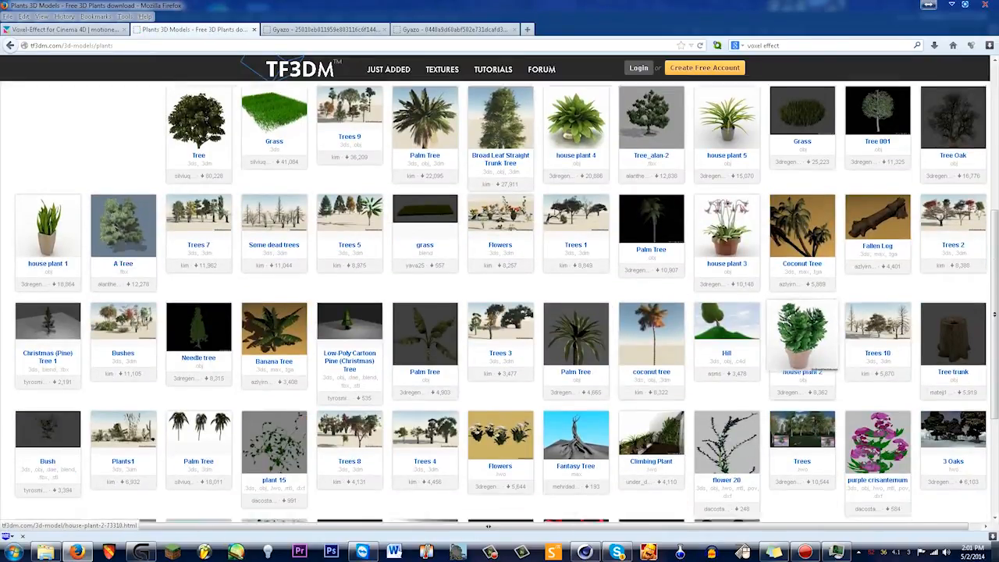
{"action": "scroll", "coordinate": [122, 232], "scroll_direction": "down", "scroll_amount": 5}
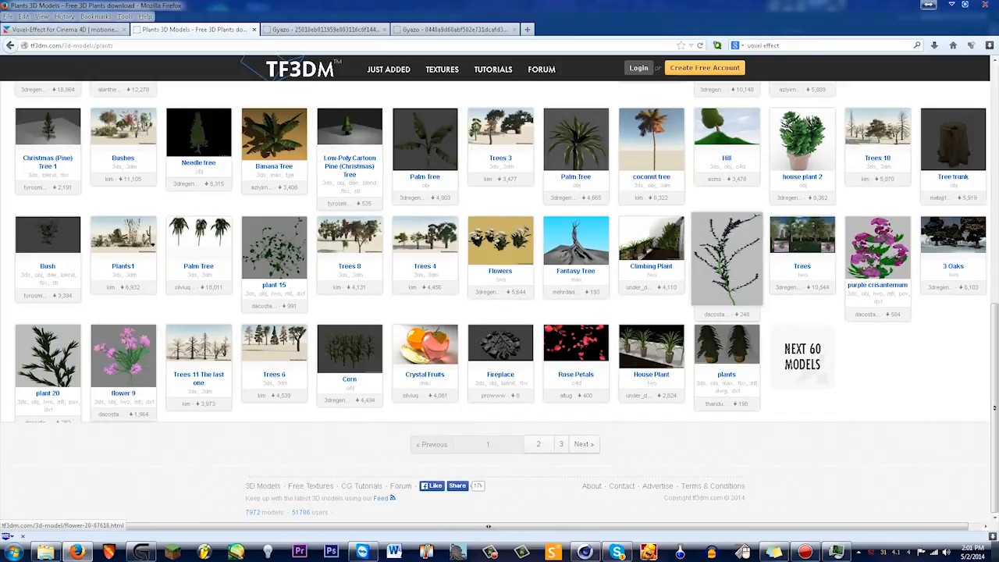
{"action": "scroll", "coordinate": [726, 304], "scroll_direction": "up", "scroll_amount": 7}
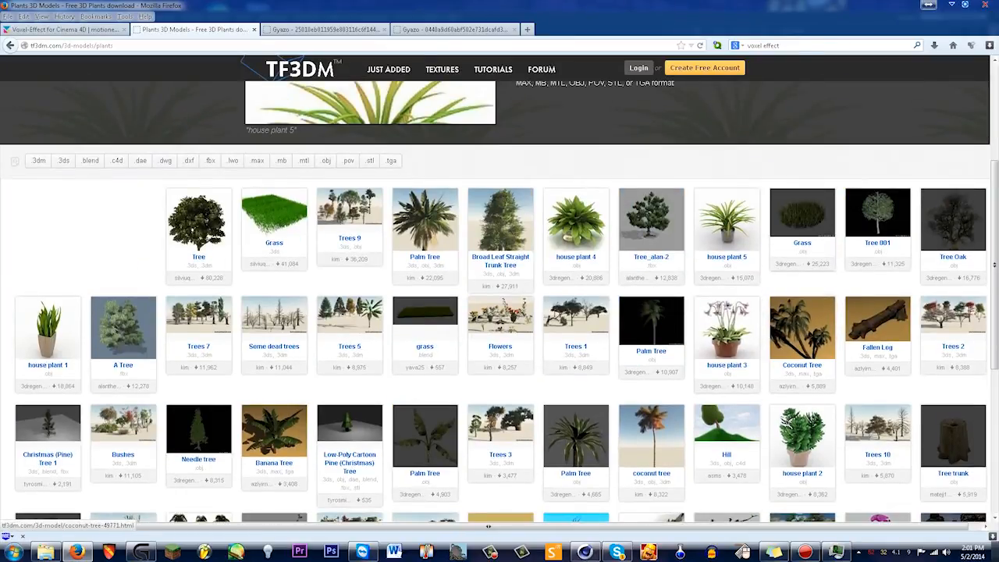
{"action": "scroll", "coordinate": [725, 327], "scroll_direction": "up", "scroll_amount": 4}
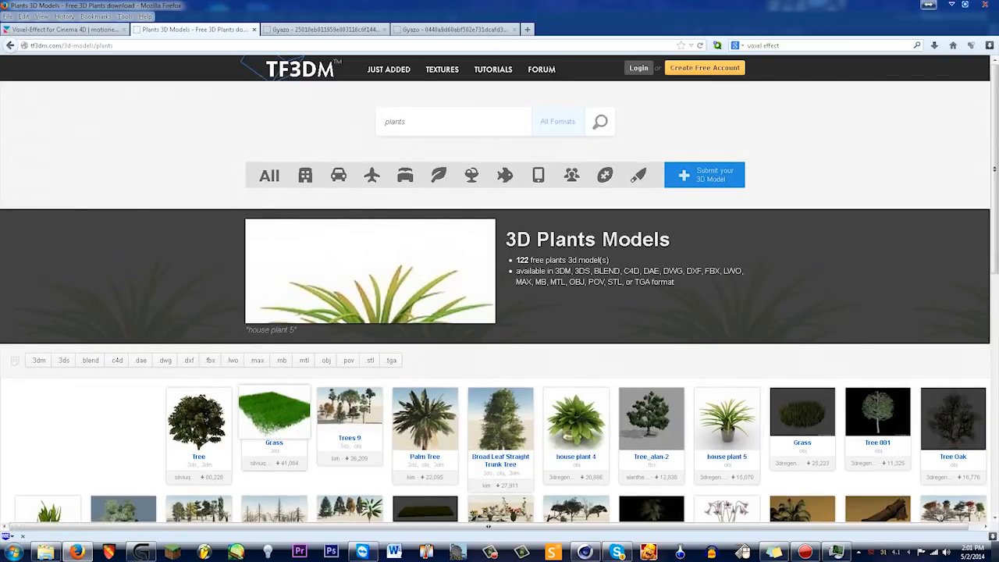
Open the animals category on TF3DM and look through its models
{"action": "left_click", "coordinate": [505, 175]}
{"action": "scroll", "coordinate": [424, 398], "scroll_direction": "down", "scroll_amount": 3}
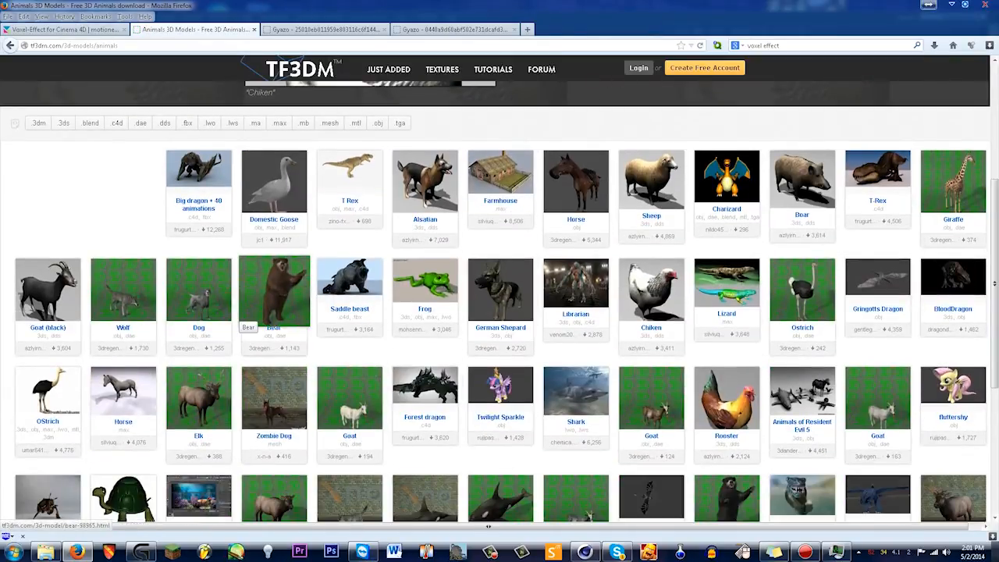
{"action": "scroll", "coordinate": [249, 316], "scroll_direction": "down", "scroll_amount": 3}
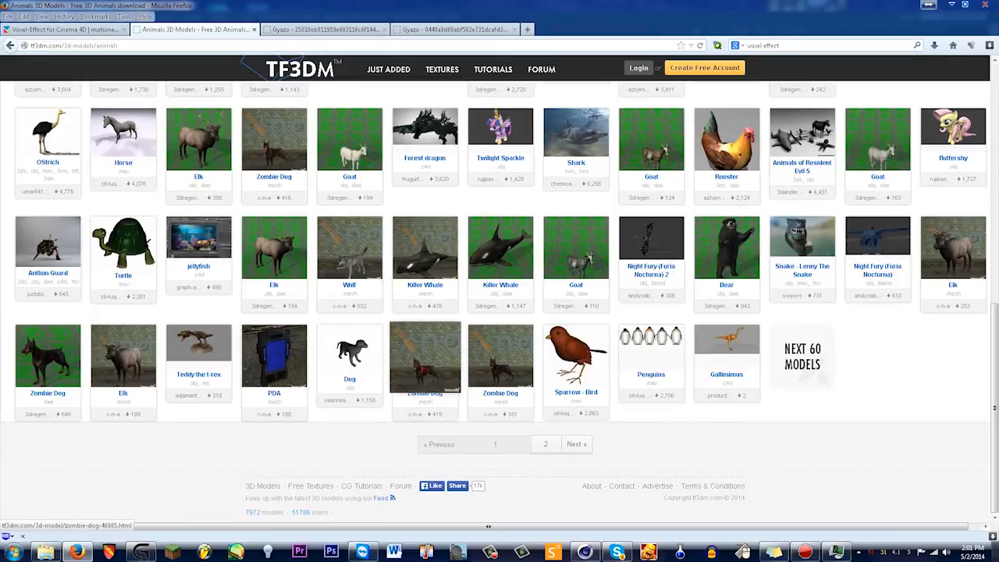
{"action": "scroll", "coordinate": [225, 343], "scroll_direction": "up", "scroll_amount": 3}
{"action": "scroll", "coordinate": [274, 328], "scroll_direction": "up", "scroll_amount": 3}
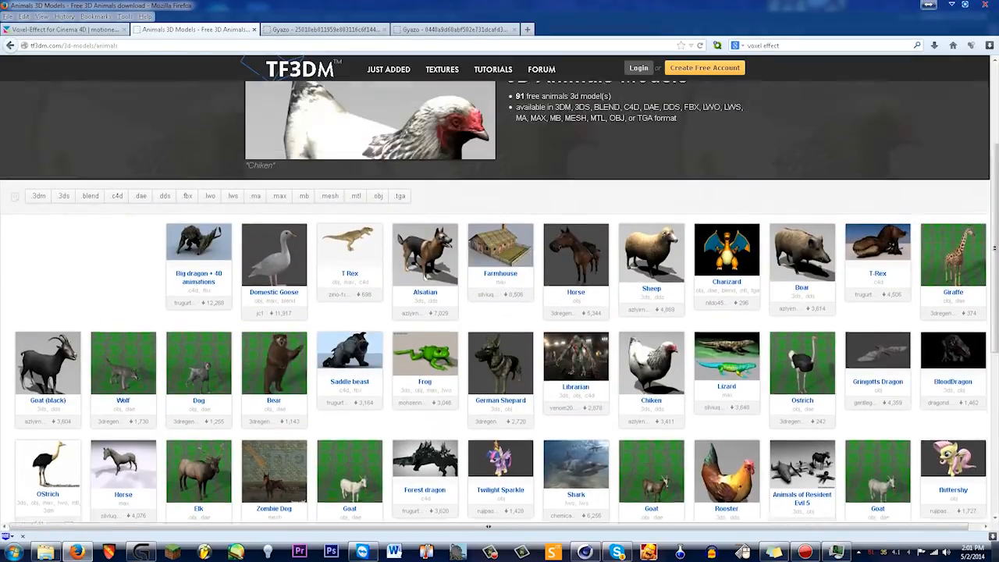
{"action": "scroll", "coordinate": [274, 328], "scroll_direction": "down", "scroll_amount": 2}
{"action": "scroll", "coordinate": [273, 328], "scroll_direction": "down", "scroll_amount": 3}
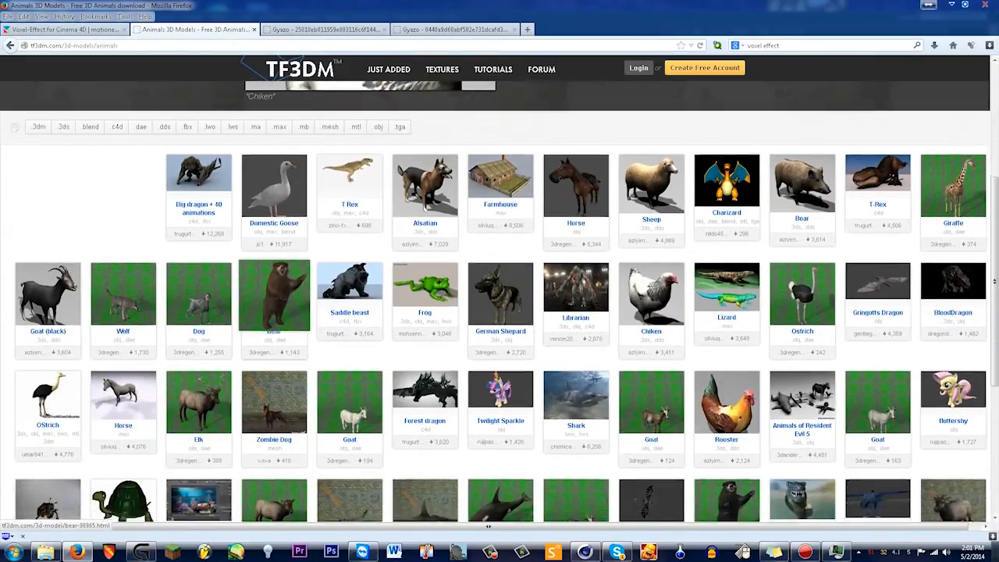
View the two Gyazo renders comparing the four-legged animal and the T-Rex with their voxel versions
{"action": "left_click", "coordinate": [324, 30]}
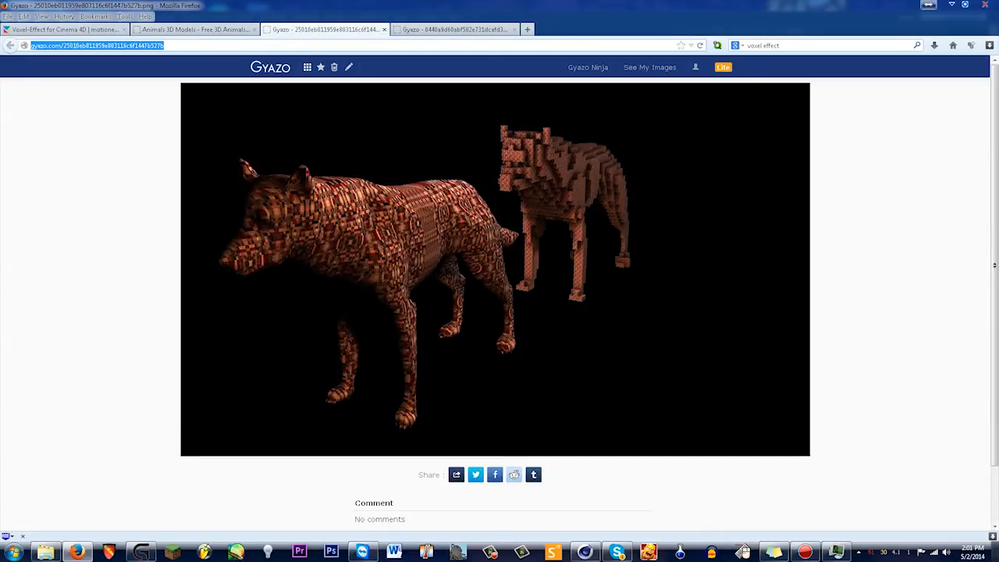
{"action": "left_click", "coordinate": [452, 28]}
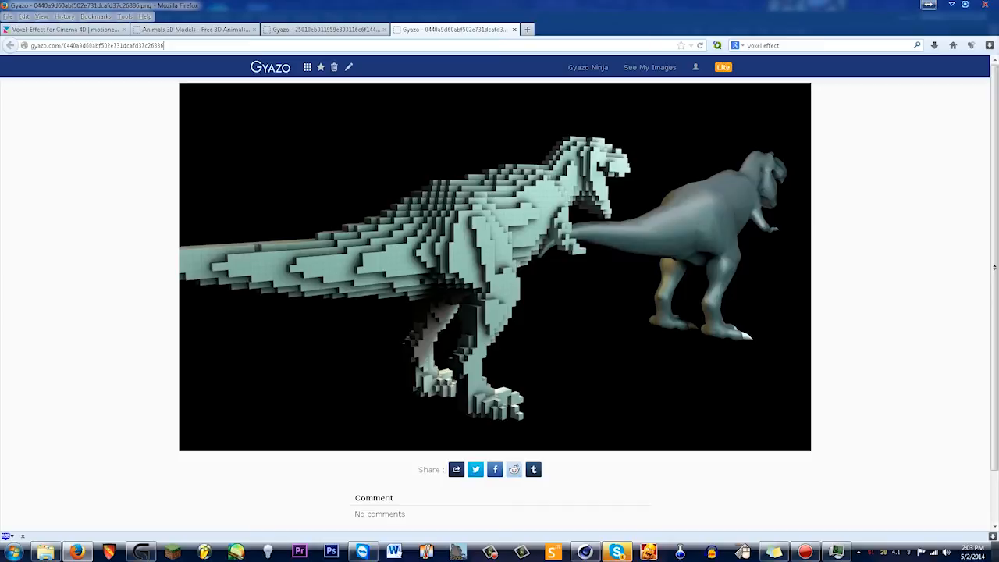
Switch to Cinema 4D, collapse the VOXEL-Cloner null, and move it out of the XPS Voxel Effect to the end of the object list
{"action": "left_click", "coordinate": [584, 551]}
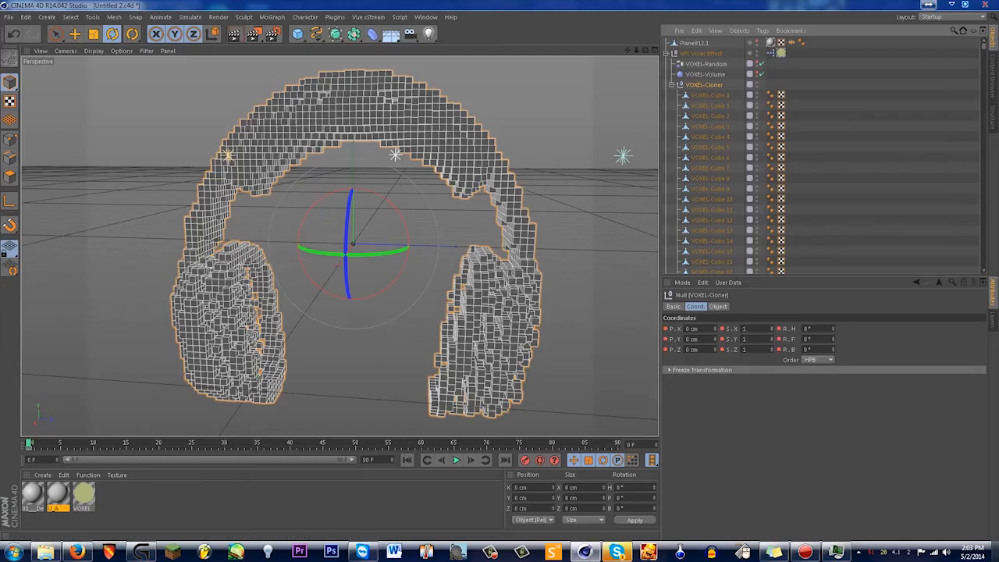
{"action": "right_click", "coordinate": [704, 85]}
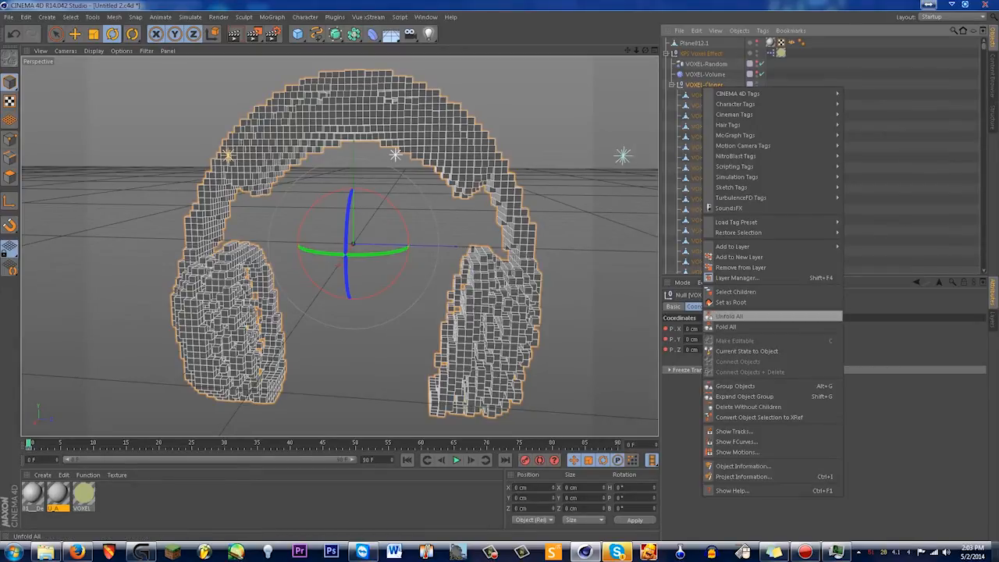
{"action": "mouse_move", "coordinate": [737, 94]}
{"action": "left_click", "coordinate": [686, 94]}
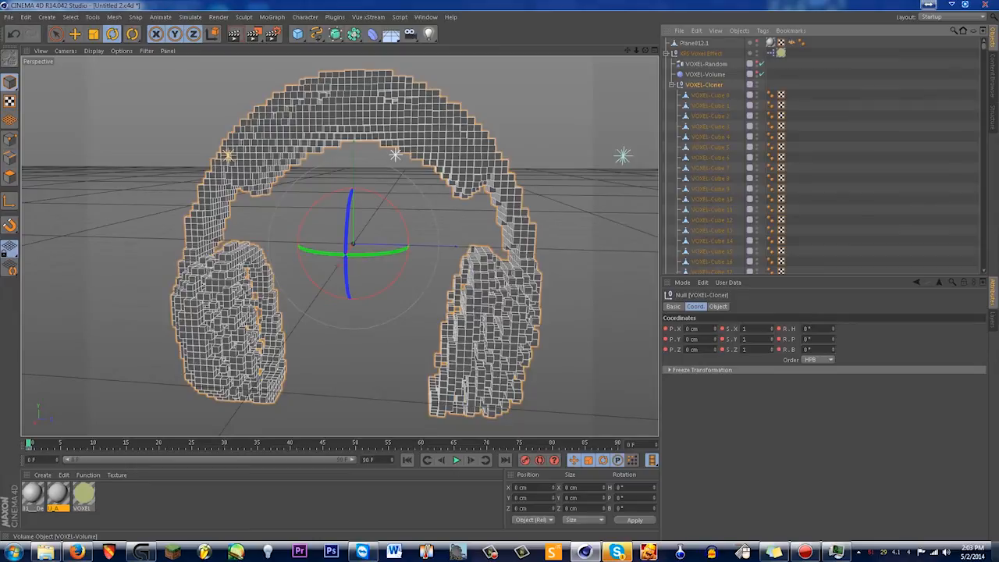
{"action": "left_click", "coordinate": [671, 84]}
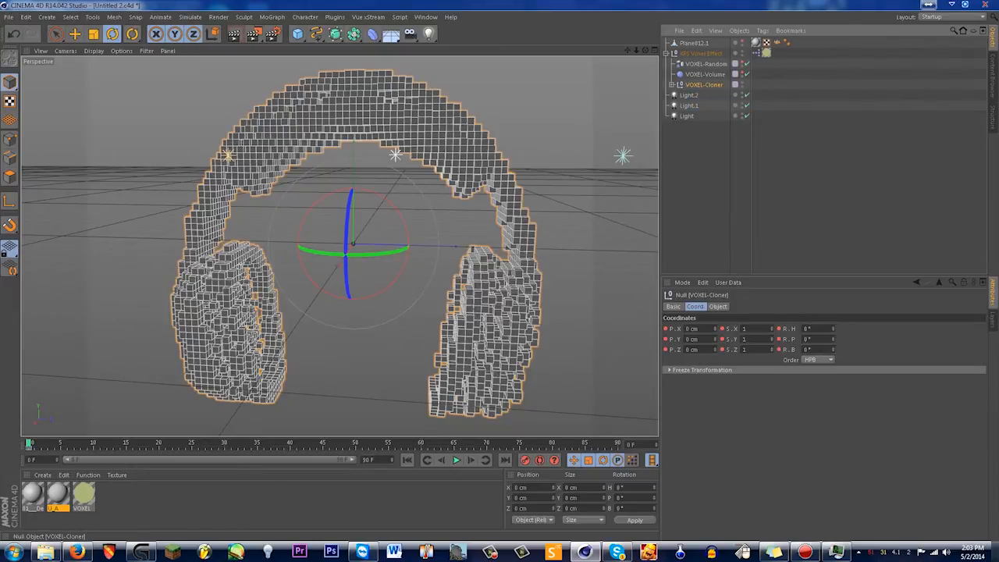
{"action": "left_click_drag", "start_coordinate": [703, 84], "coordinate": [702, 146]}
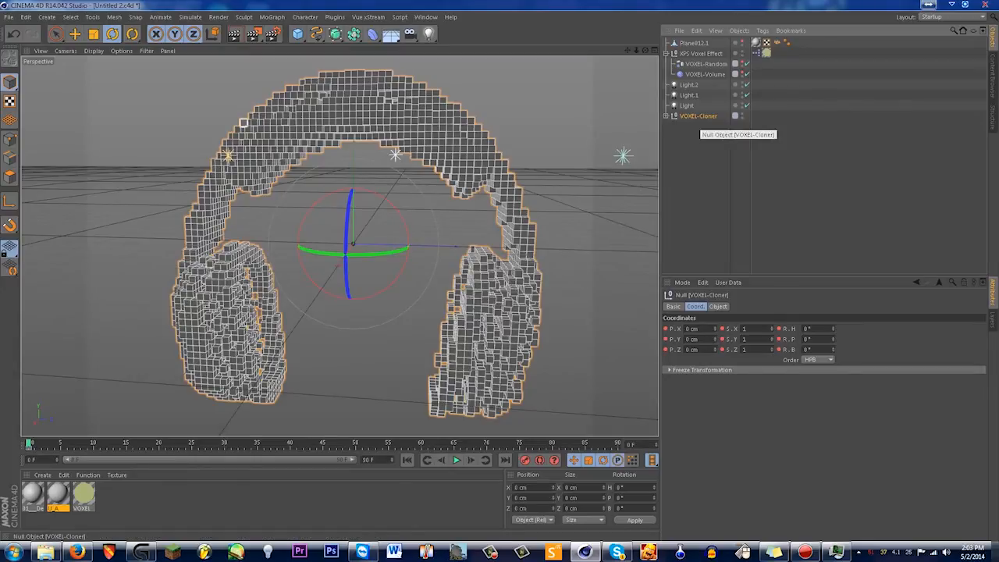
Select the VOXEL-Cloner null with all its child cubes and merge them with Connect Objects + Delete
{"action": "right_click", "coordinate": [698, 117]}
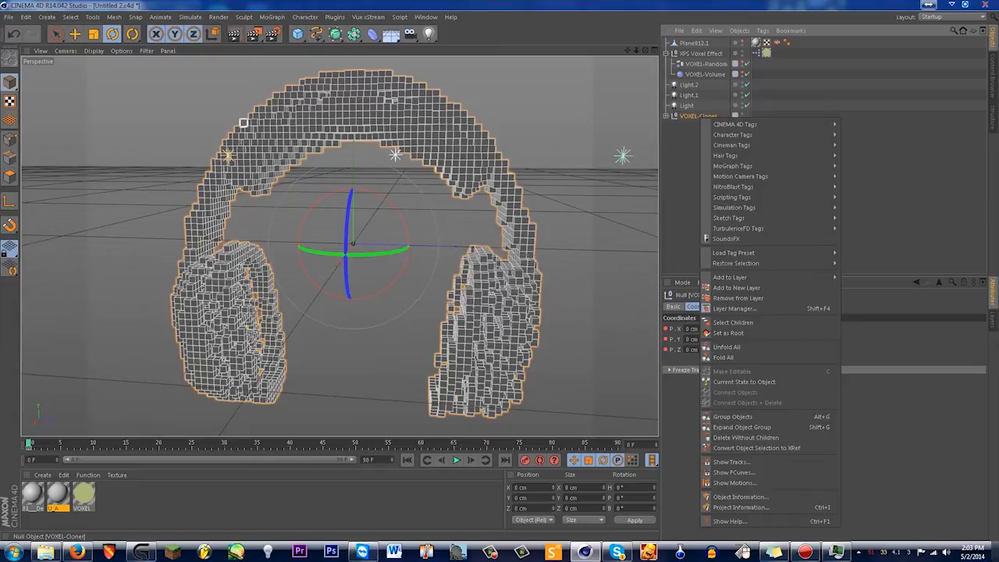
{"action": "key", "text": "Escape"}
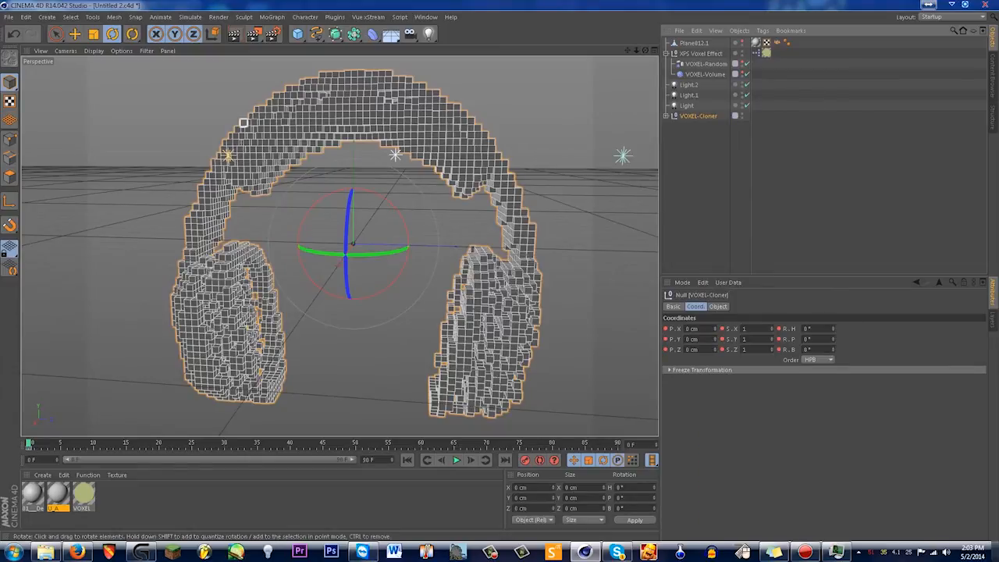
{"action": "left_click_drag", "start_coordinate": [645, 50], "coordinate": [695, 48]}
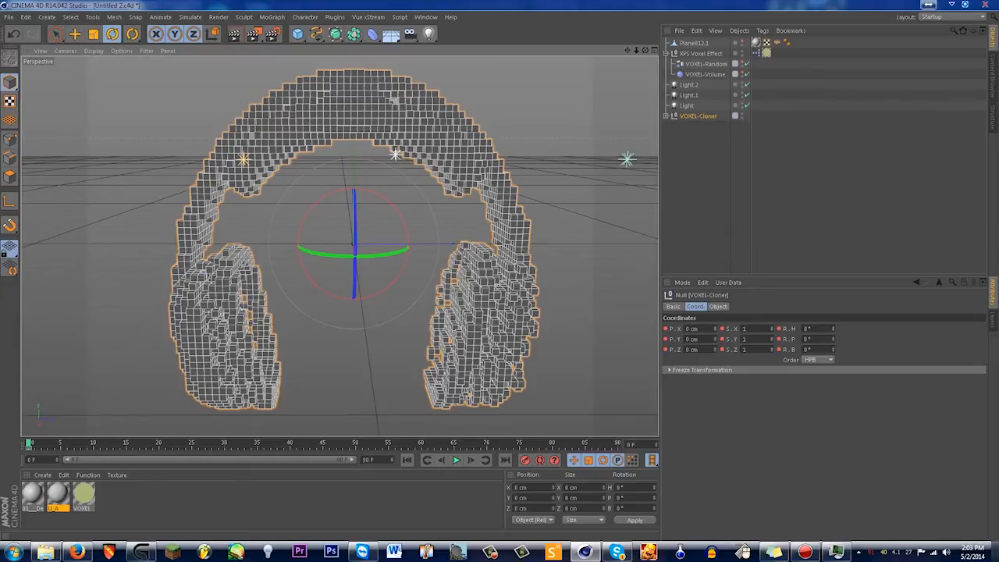
{"action": "right_click", "coordinate": [705, 119]}
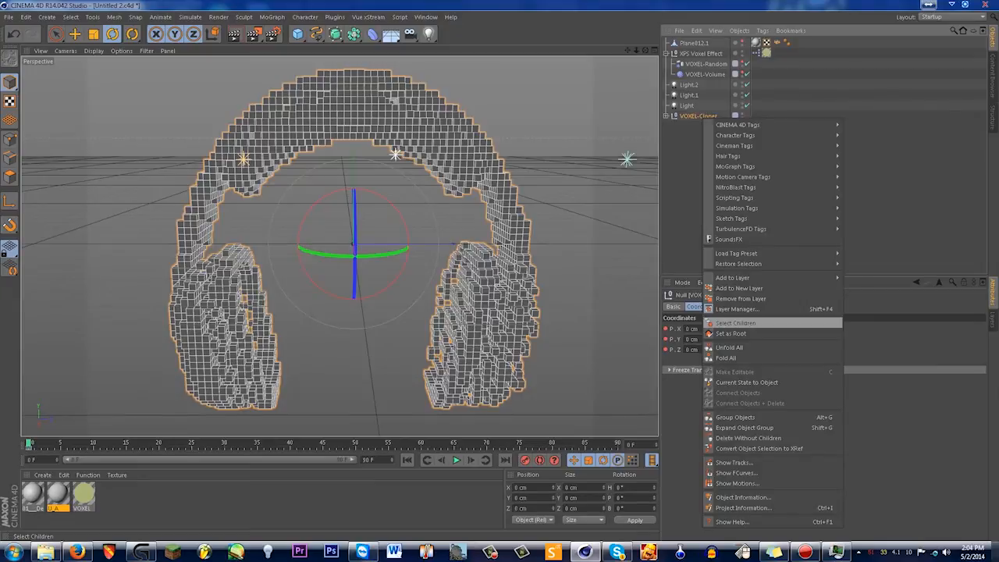
{"action": "left_click", "coordinate": [733, 322]}
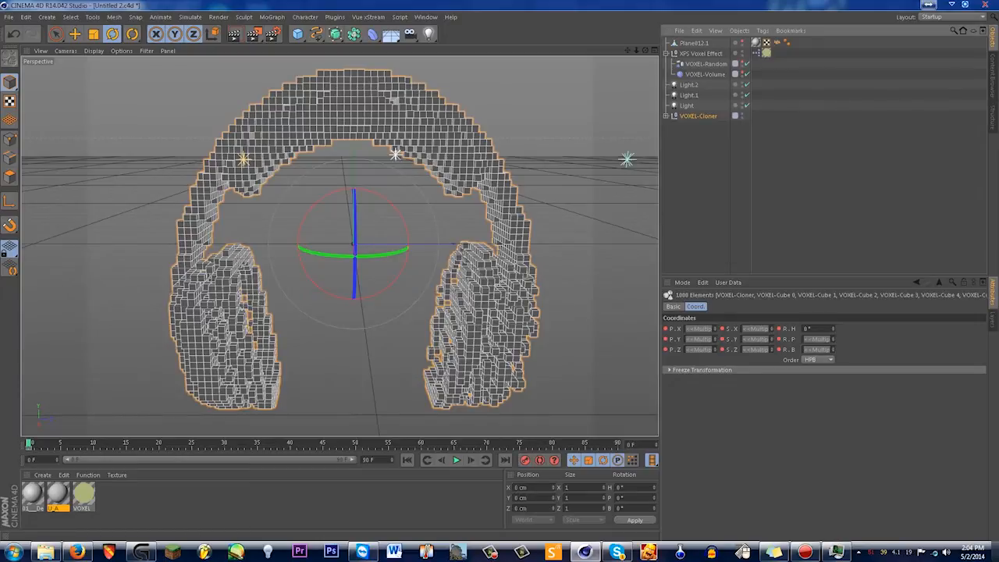
{"action": "right_click", "coordinate": [700, 116]}
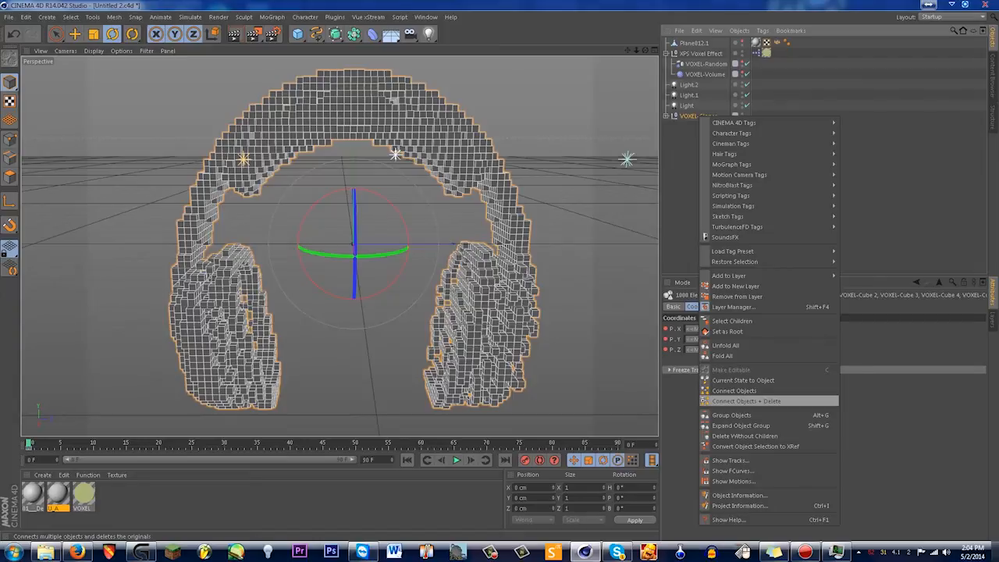
{"action": "left_click", "coordinate": [745, 400]}
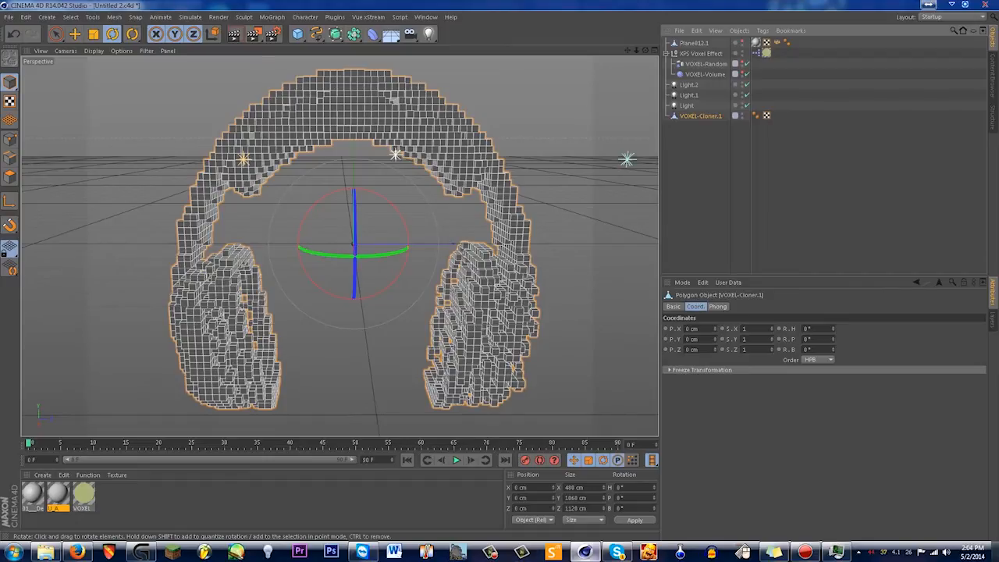
Look at the voxel T-Rex render in Firefox again and return to Cinema 4D
{"action": "mouse_move", "coordinate": [584, 551]}
{"action": "key", "text": "alt+Tab"}
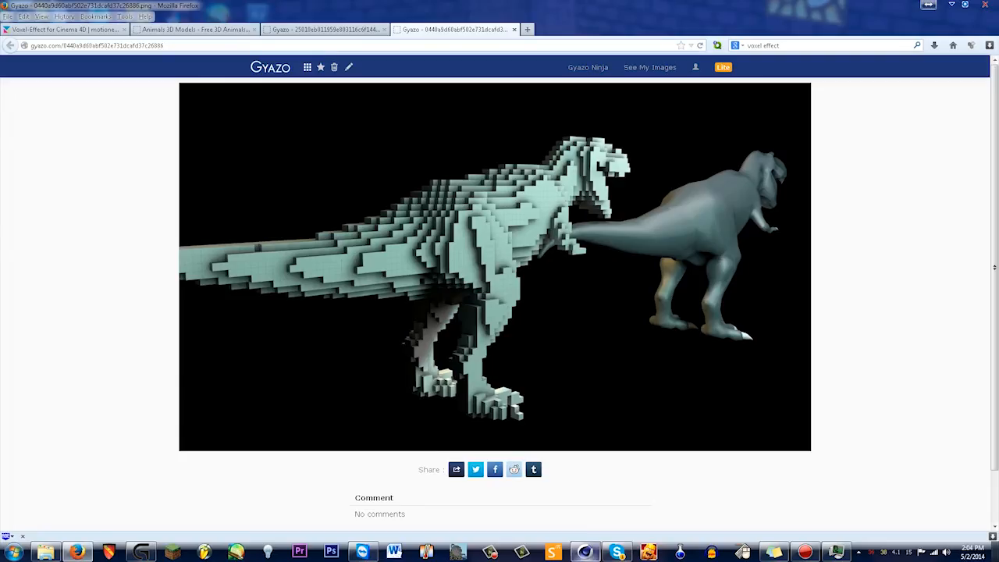
{"action": "key", "text": "alt+Tab"}
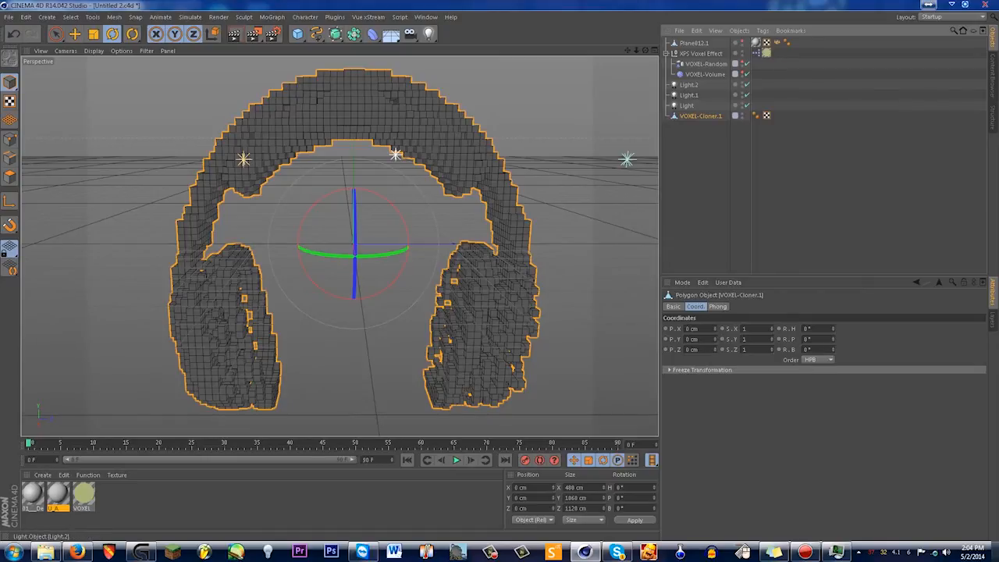
Delete the XPS Voxel Effect together with its VOXEL-Random and VOXEL-Volume children
{"action": "left_click_drag", "start_coordinate": [758, 75], "coordinate": [679, 52]}
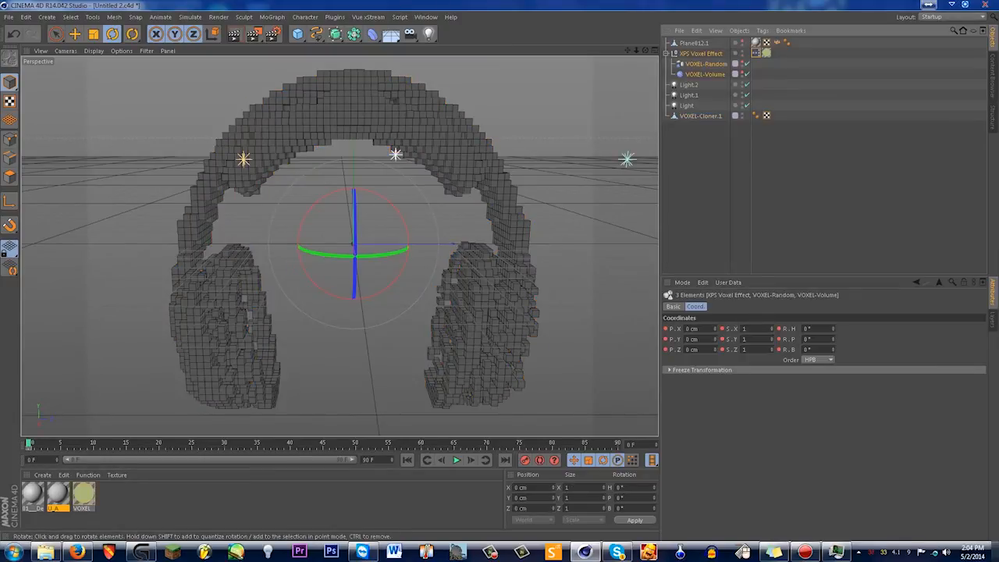
{"action": "key", "text": "Delete"}
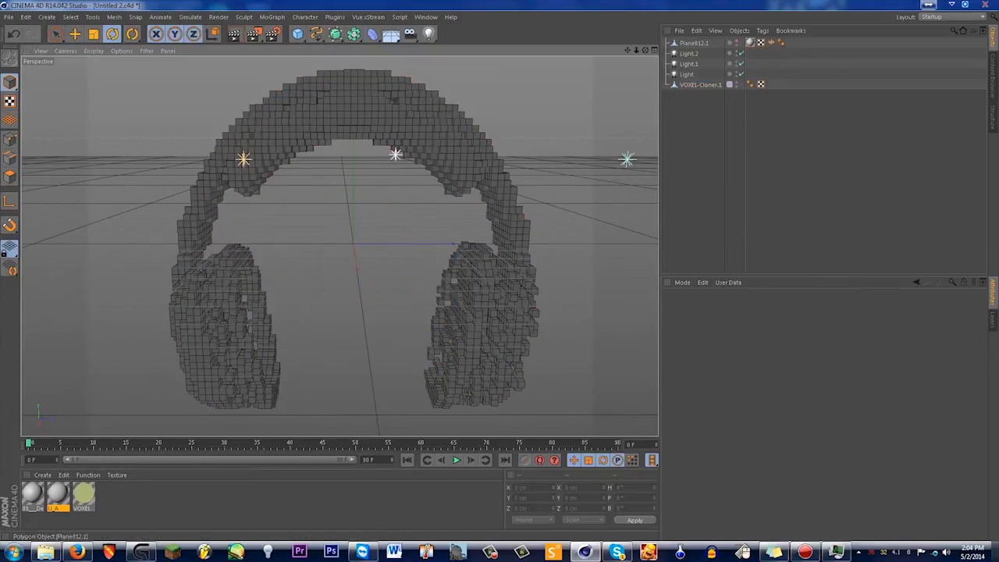
Move the original headphones, Plane012.1, along Z to about -1270 cm so they stand beside the voxel version
{"action": "scroll", "coordinate": [469, 144], "scroll_direction": "down", "scroll_amount": 4}
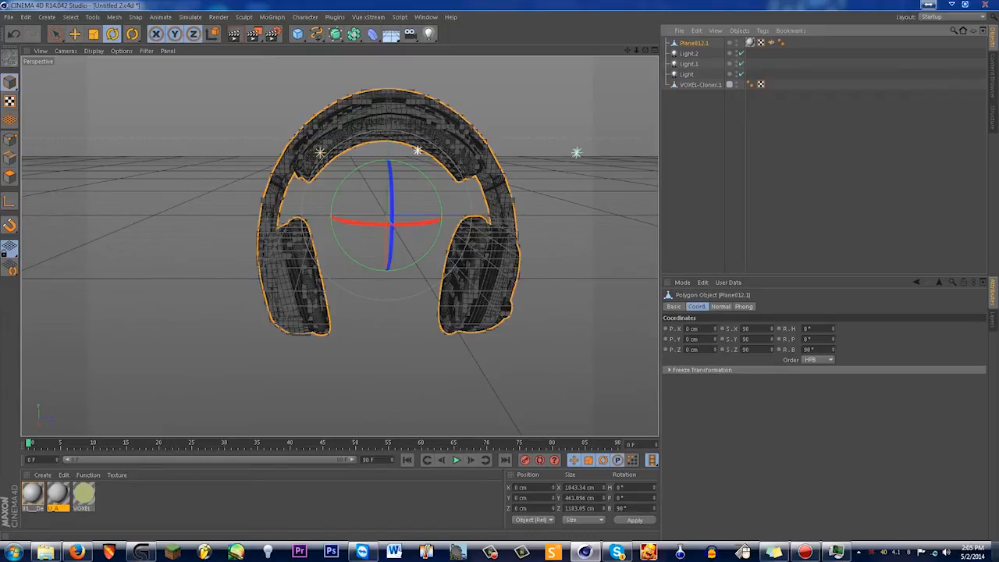
{"action": "left_click", "coordinate": [74, 34]}
{"action": "left_click_drag", "start_coordinate": [475, 216], "coordinate": [269, 218]}
{"action": "left_click_drag", "start_coordinate": [194, 215], "coordinate": [184, 216]}
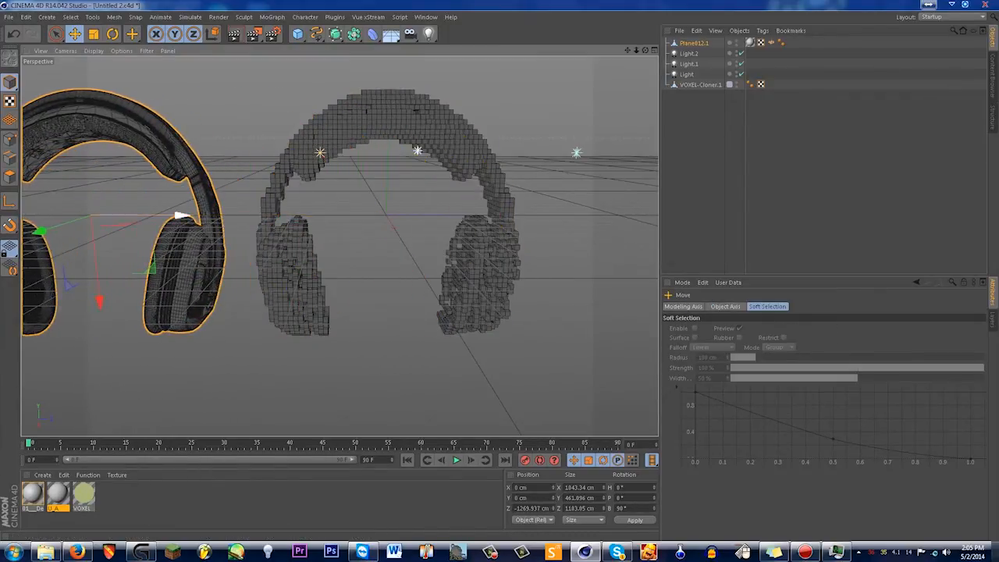
{"action": "scroll", "coordinate": [277, 193], "scroll_direction": "down", "scroll_amount": 2}
{"action": "left_click_drag", "start_coordinate": [276, 192], "coordinate": [322, 206], "text": "alt"}
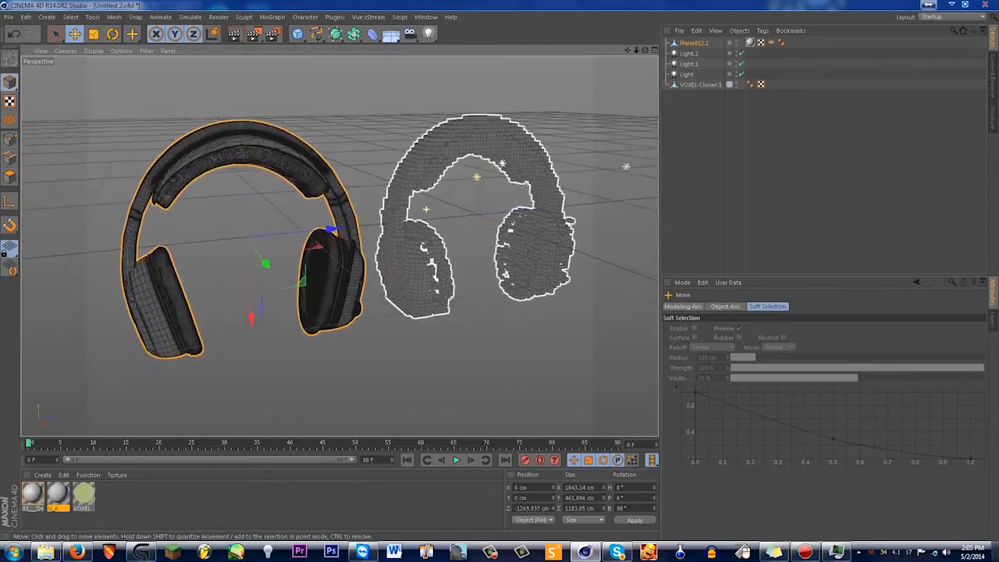
Examine the merged voxel headphones up close, checking the cube surfaces and gaps around both ear cups
{"action": "scroll", "coordinate": [426, 209], "scroll_direction": "up", "scroll_amount": 2}
{"action": "mouse_move", "coordinate": [426, 209]}
{"action": "left_mouse_down", "text": "alt"}
{"action": "mouse_move", "coordinate": [460, 227]}
{"action": "mouse_move", "coordinate": [464, 207]}
{"action": "mouse_move", "coordinate": [482, 206]}
{"action": "left_mouse_up", "text": "alt"}
{"action": "left_click_drag", "start_coordinate": [339, 246], "coordinate": [300, 234], "text": "alt"}
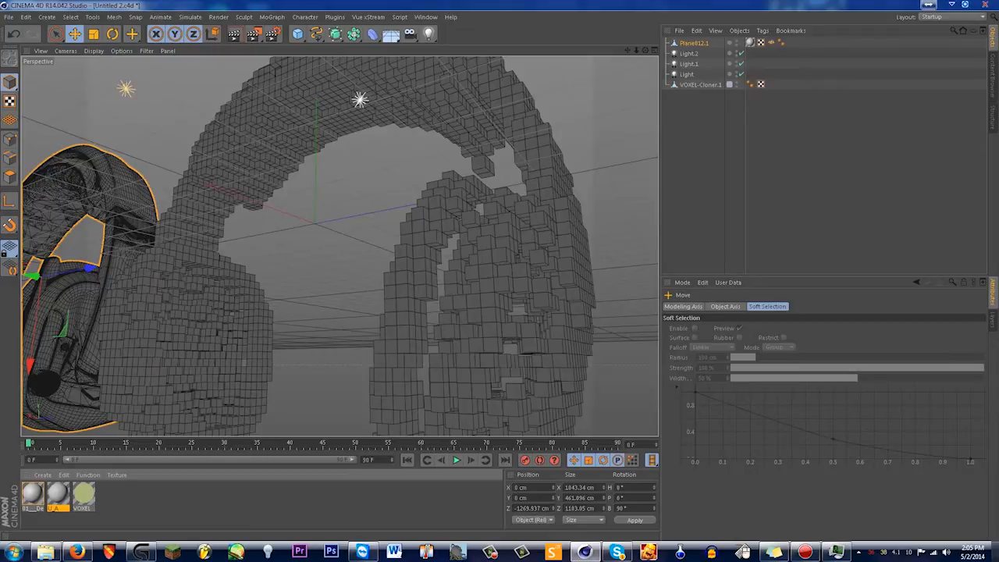
{"action": "left_click_drag", "start_coordinate": [170, 265], "coordinate": [218, 281], "text": "alt"}
{"action": "scroll", "coordinate": [218, 282], "scroll_direction": "up", "scroll_amount": 6}
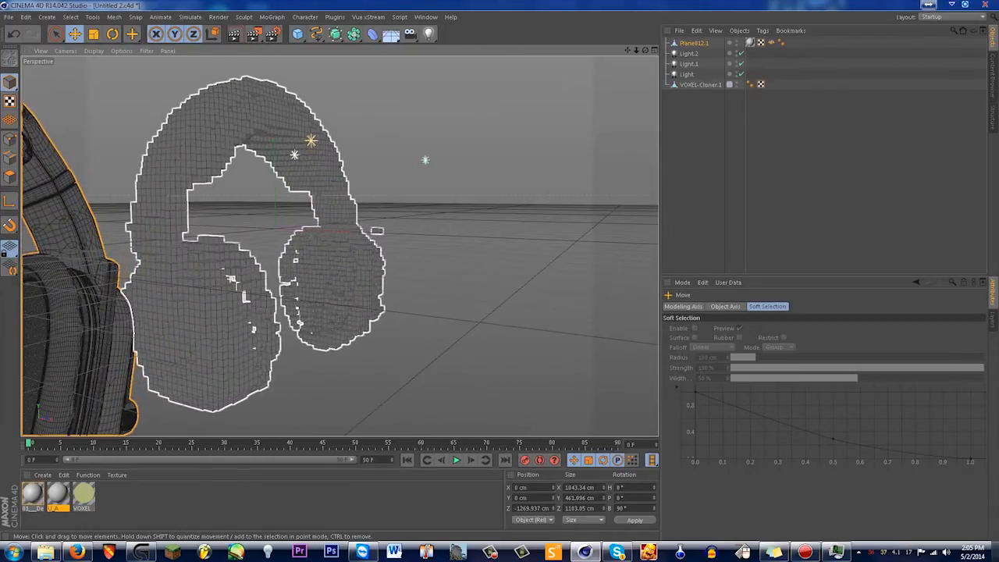
{"action": "mouse_move", "coordinate": [645, 50]}
{"action": "left_mouse_down"}
{"action": "mouse_move", "coordinate": [654, 50]}
{"action": "mouse_move", "coordinate": [633, 53]}
{"action": "left_mouse_up"}
{"action": "scroll", "coordinate": [339, 246], "scroll_direction": "up", "scroll_amount": 10}
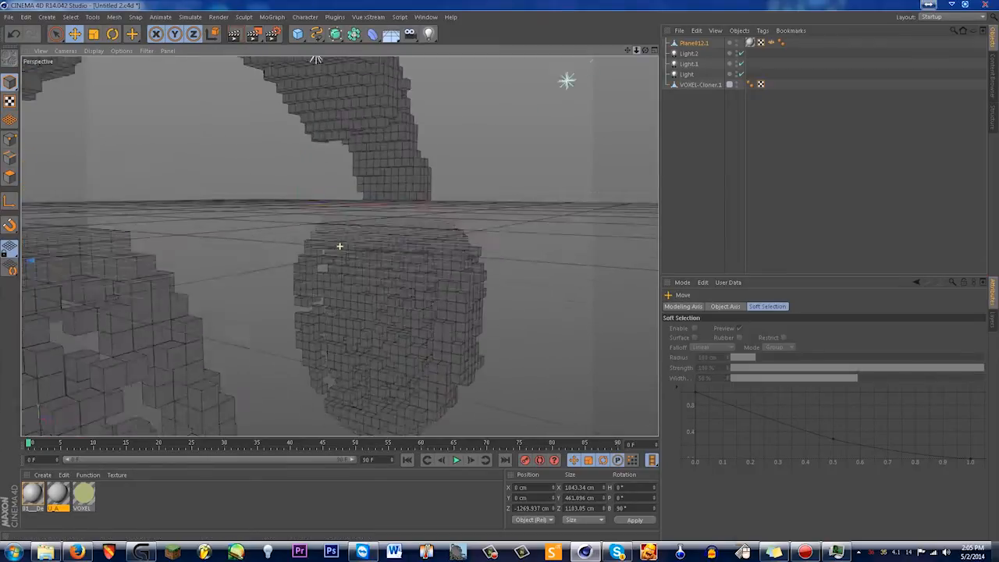
{"action": "scroll", "coordinate": [340, 245], "scroll_direction": "down", "scroll_amount": 6}
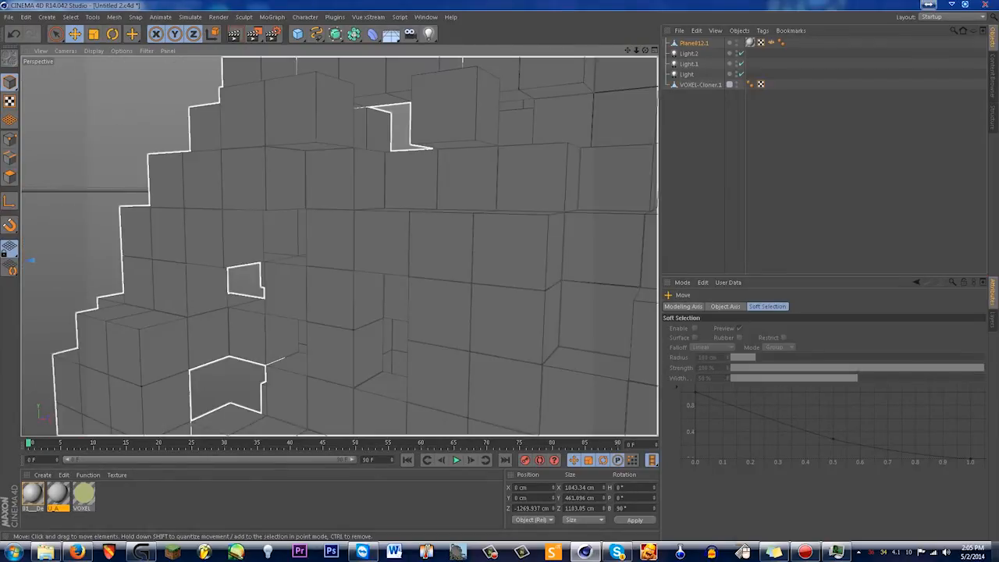
{"action": "scroll", "coordinate": [556, 169], "scroll_direction": "down", "scroll_amount": 3}
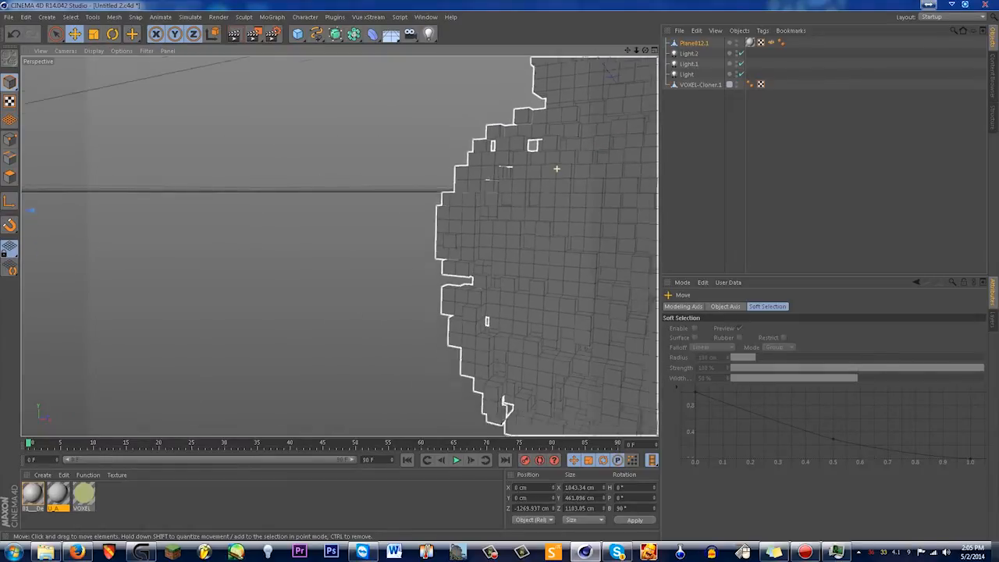
{"action": "scroll", "coordinate": [556, 169], "scroll_direction": "up", "scroll_amount": 4}
{"action": "scroll", "coordinate": [506, 211], "scroll_direction": "up", "scroll_amount": 5}
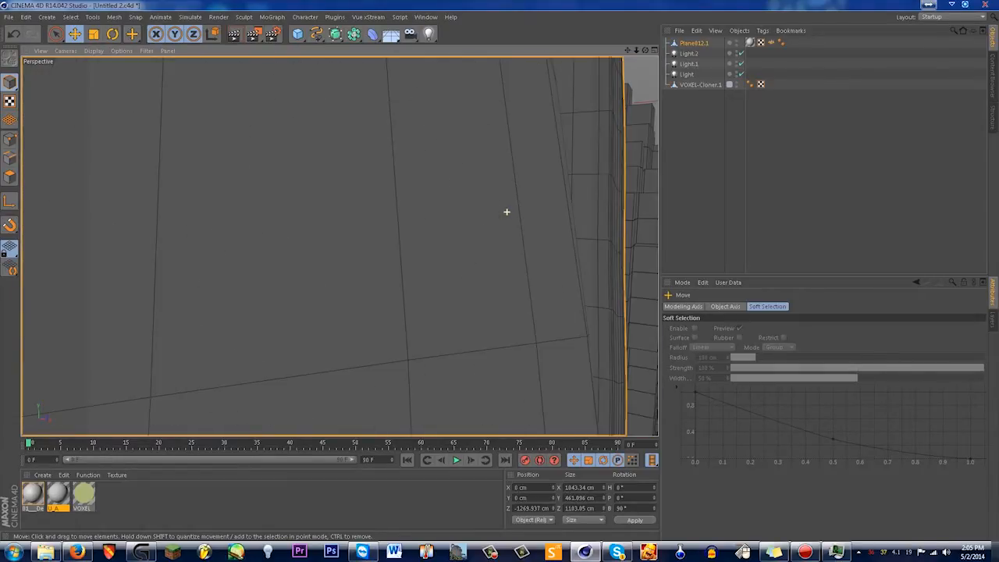
Compare the original headphones' wireframe with the voxel version from several angles, both close up and side by side
{"action": "left_click_drag", "start_coordinate": [628, 50], "coordinate": [563, 76]}
{"action": "scroll", "coordinate": [125, 242], "scroll_direction": "down", "scroll_amount": 4}
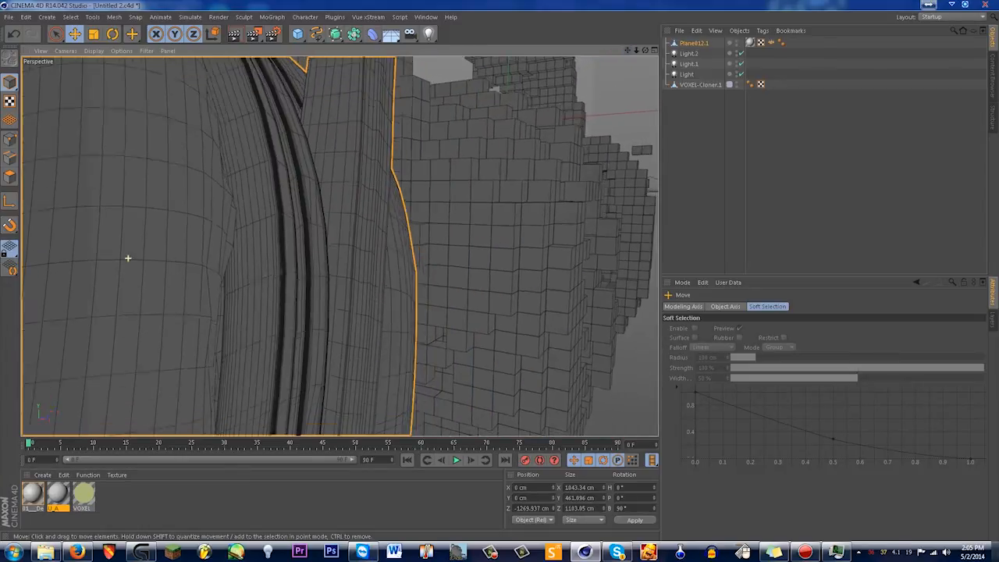
{"action": "scroll", "coordinate": [251, 249], "scroll_direction": "down", "scroll_amount": 2}
{"action": "left_click_drag", "start_coordinate": [250, 249], "coordinate": [259, 249], "text": "alt"}
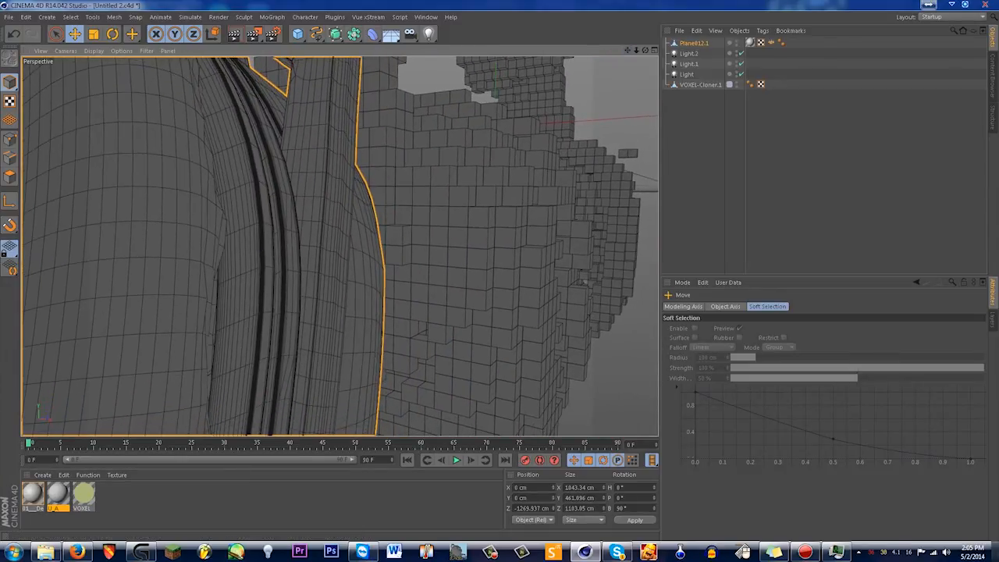
{"action": "scroll", "coordinate": [338, 245], "scroll_direction": "down", "scroll_amount": 9}
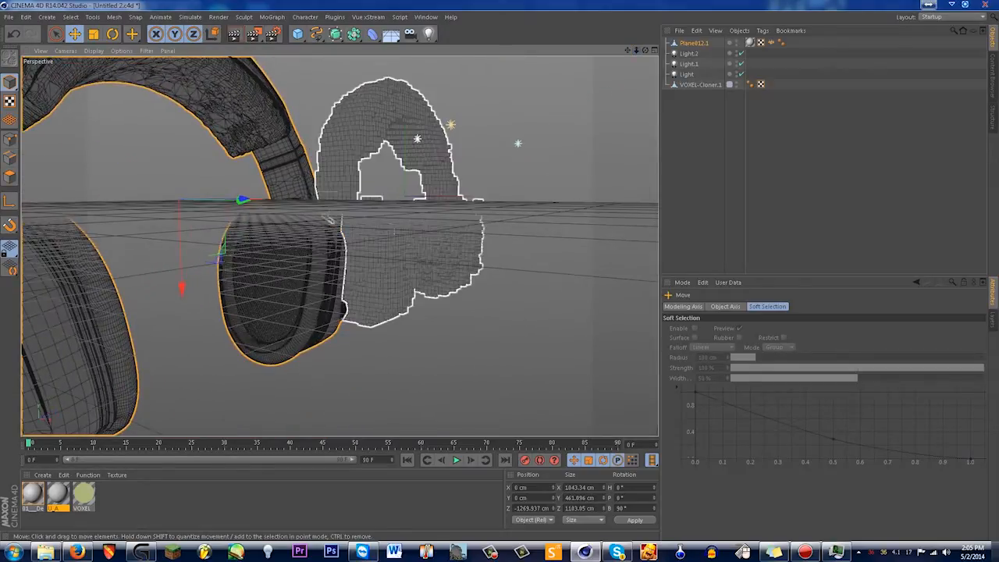
{"action": "scroll", "coordinate": [455, 205], "scroll_direction": "up", "scroll_amount": 5}
{"action": "left_click_drag", "start_coordinate": [392, 255], "coordinate": [464, 274], "text": "alt"}
{"action": "scroll", "coordinate": [393, 255], "scroll_direction": "down", "scroll_amount": 2}
{"action": "left_click_drag", "start_coordinate": [339, 246], "coordinate": [253, 233], "text": "alt"}
{"action": "scroll", "coordinate": [343, 301], "scroll_direction": "down", "scroll_amount": 6}
{"action": "scroll", "coordinate": [383, 295], "scroll_direction": "down", "scroll_amount": 4}
{"action": "left_click_drag", "start_coordinate": [382, 295], "coordinate": [437, 312], "text": "alt"}
{"action": "scroll", "coordinate": [417, 279], "scroll_direction": "down", "scroll_amount": 2}
{"action": "middle_click_drag", "start_coordinate": [324, 273], "coordinate": [437, 248], "text": "alt"}
{"action": "left_click_drag", "start_coordinate": [417, 248], "coordinate": [454, 234], "text": "alt"}
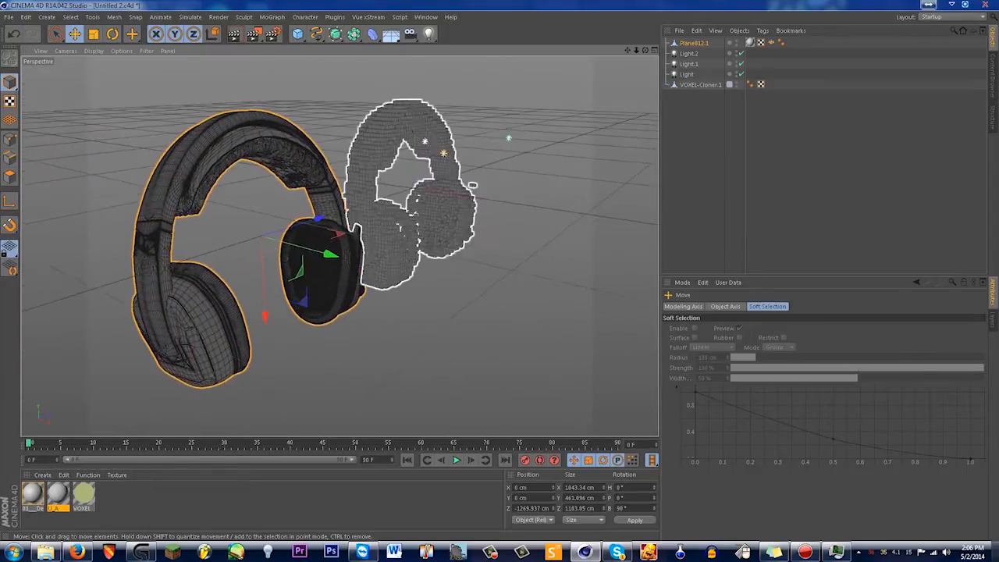
{"action": "scroll", "coordinate": [459, 277], "scroll_direction": "up", "scroll_amount": 8}
{"action": "left_click_drag", "start_coordinate": [459, 277], "coordinate": [364, 248], "text": "alt"}
{"action": "middle_click_drag", "start_coordinate": [363, 248], "coordinate": [386, 161], "text": "alt"}
{"action": "scroll", "coordinate": [386, 161], "scroll_direction": "down", "scroll_amount": 3}
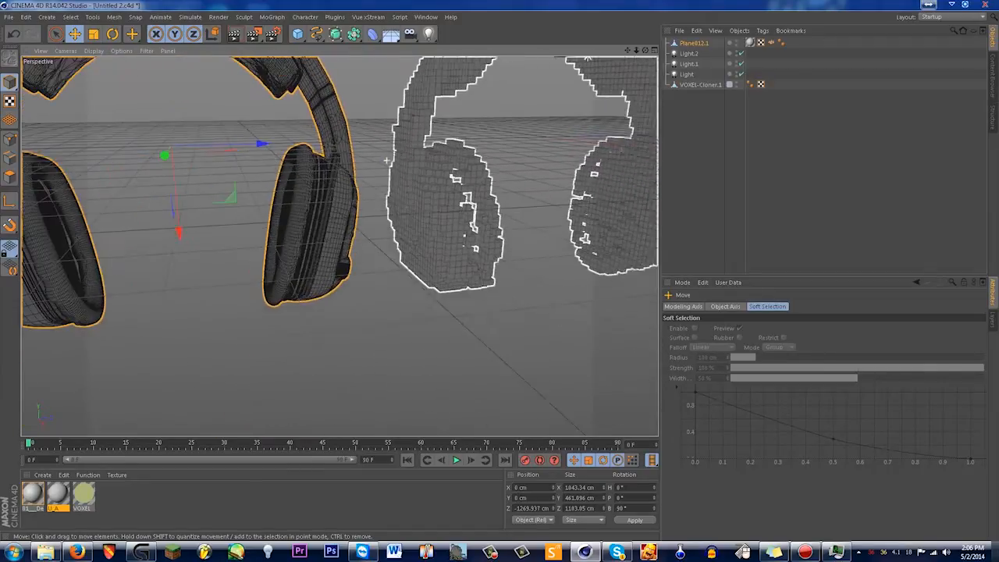
{"action": "scroll", "coordinate": [386, 160], "scroll_direction": "down", "scroll_amount": 2}
{"action": "left_click_drag", "start_coordinate": [386, 161], "coordinate": [426, 188], "text": "alt"}
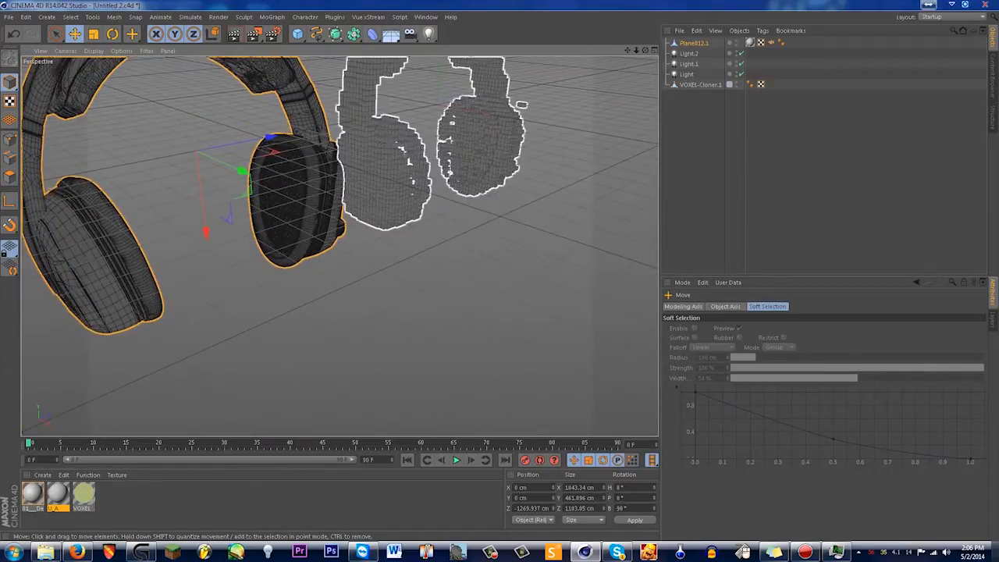
{"action": "middle_click_drag", "start_coordinate": [341, 245], "coordinate": [341, 334], "text": "alt"}
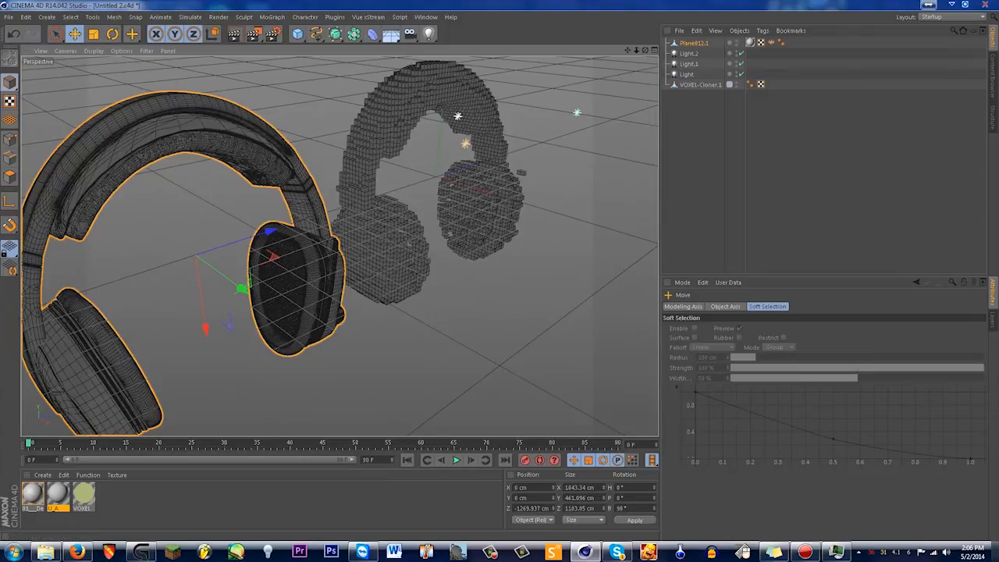
Apply the U_A material to VOXEL-Cloner.1 and set the perspective viewport's display to Quick Shading
{"action": "left_click_drag", "start_coordinate": [58, 494], "coordinate": [701, 84]}
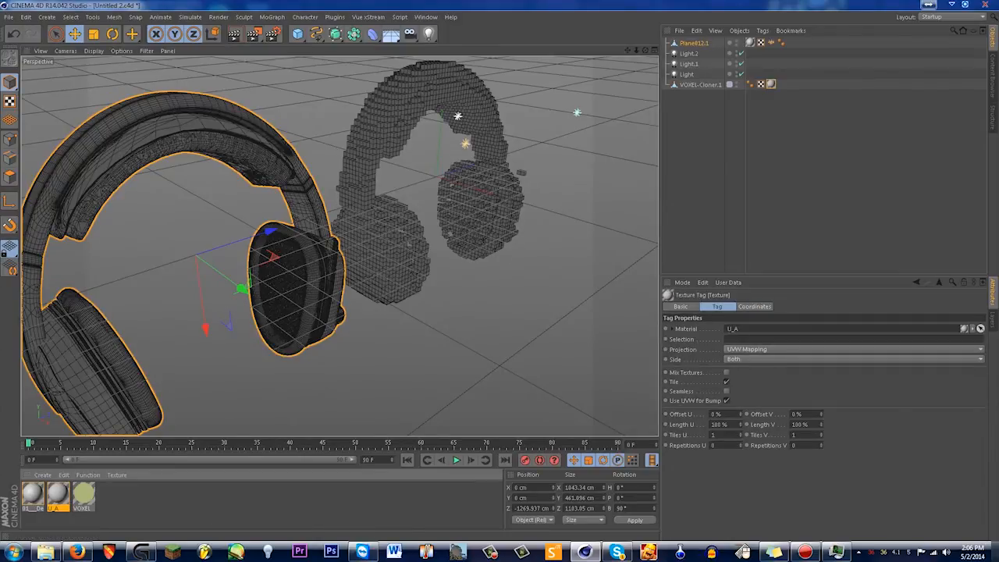
{"action": "left_click_drag", "start_coordinate": [58, 494], "coordinate": [92, 495]}
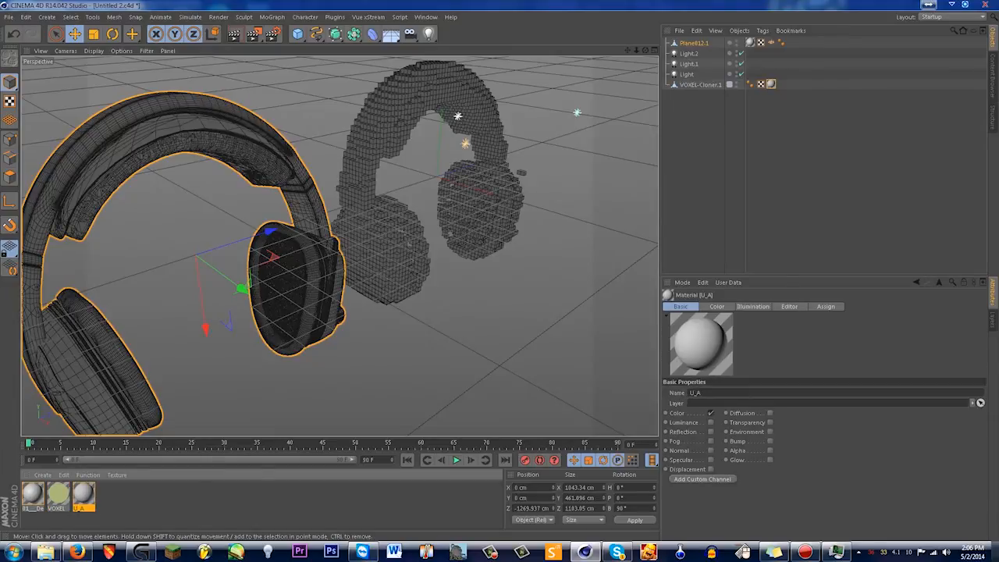
{"action": "left_click", "coordinate": [122, 51]}
{"action": "mouse_move", "coordinate": [93, 51]}
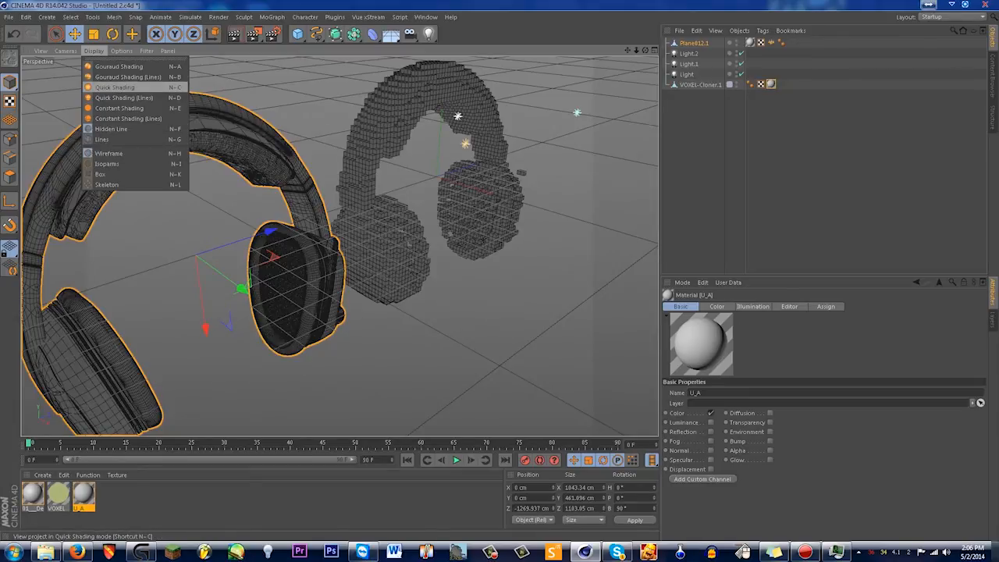
{"action": "left_click", "coordinate": [115, 86]}
{"action": "left_click_drag", "start_coordinate": [507, 191], "coordinate": [370, 160], "text": "alt"}
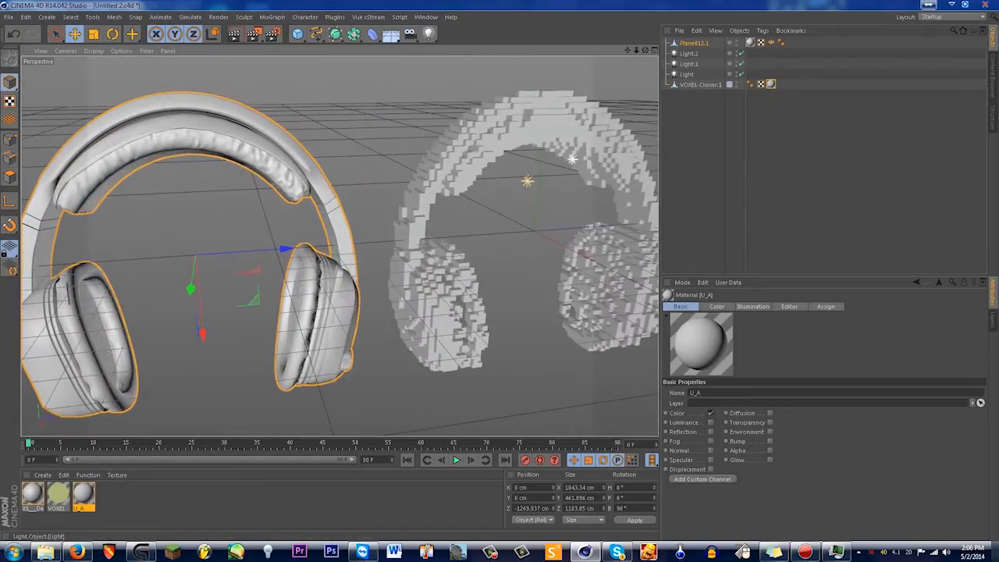
Try to scale all scene objects down together until the original headphones measure about 113 cm along Z
{"action": "key", "text": "ctrl+a"}
{"action": "scroll", "coordinate": [371, 236], "scroll_direction": "down", "scroll_amount": 2}
{"action": "scroll", "coordinate": [371, 237], "scroll_direction": "down", "scroll_amount": 2}
{"action": "key", "text": "t"}
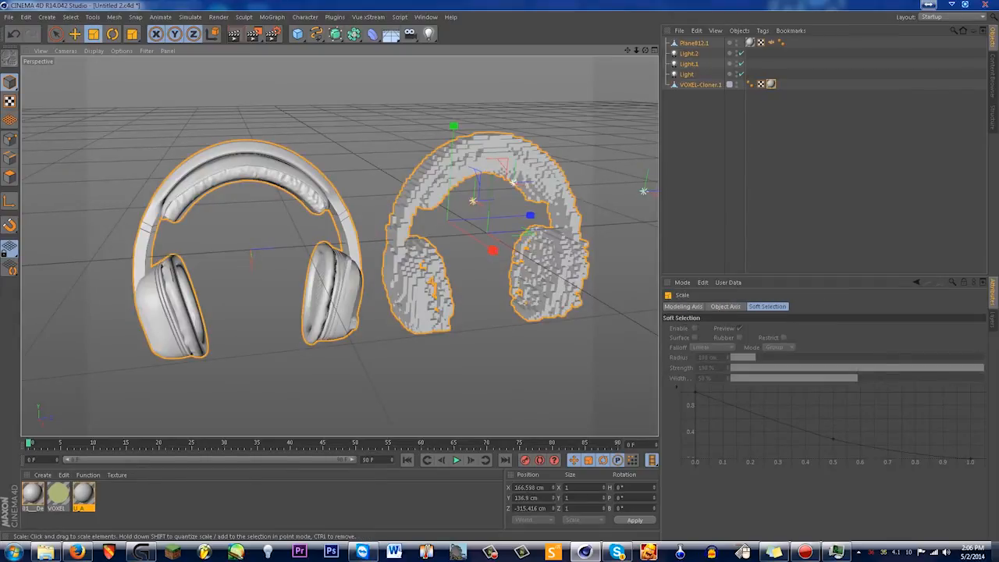
{"action": "left_click_drag", "start_coordinate": [511, 182], "coordinate": [530, 189]}
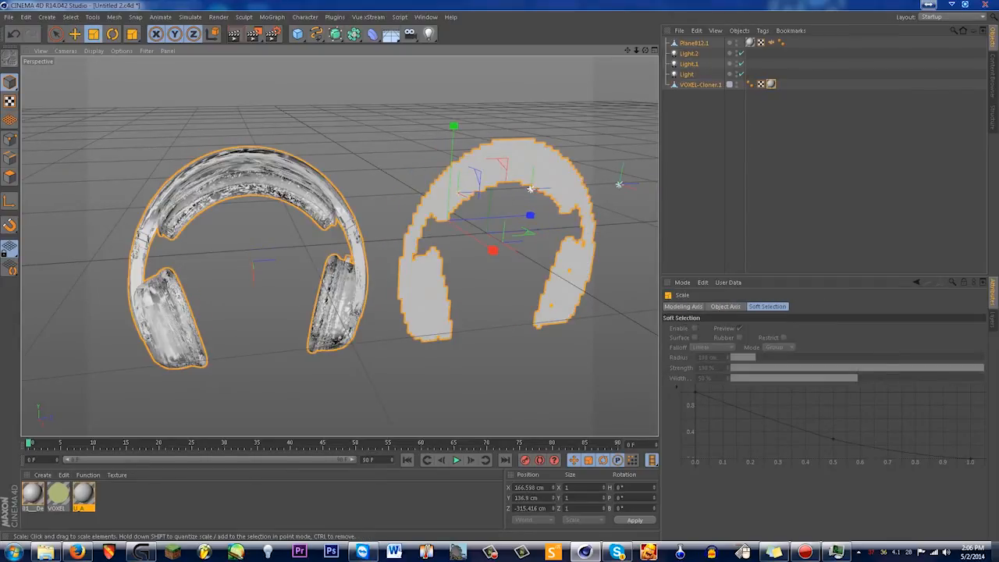
{"action": "key", "text": "ctrl+z"}
{"action": "left_click_drag", "start_coordinate": [406, 351], "coordinate": [228, 351]}
{"action": "scroll", "coordinate": [335, 301], "scroll_direction": "up", "scroll_amount": 6}
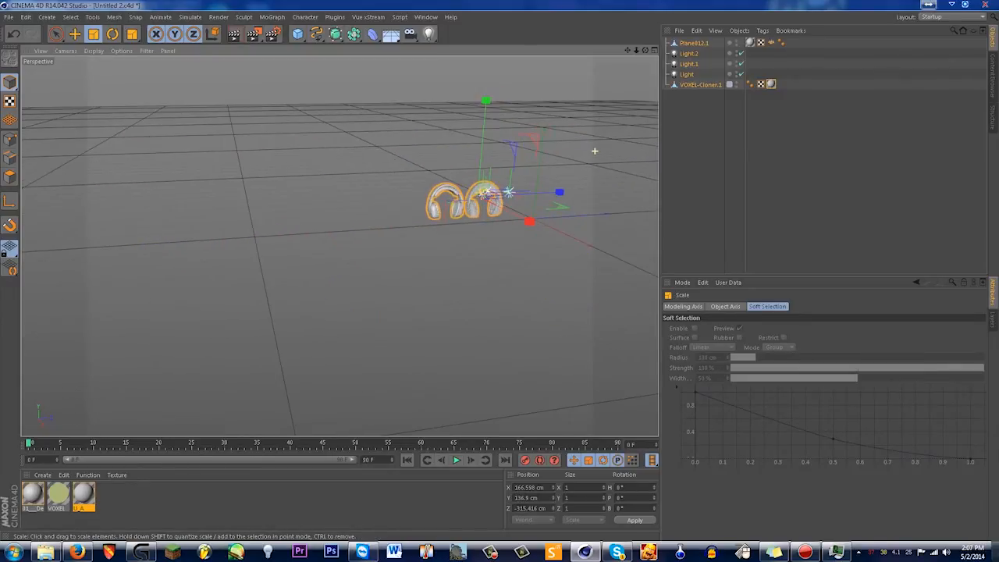
{"action": "scroll", "coordinate": [525, 195], "scroll_direction": "up", "scroll_amount": 8}
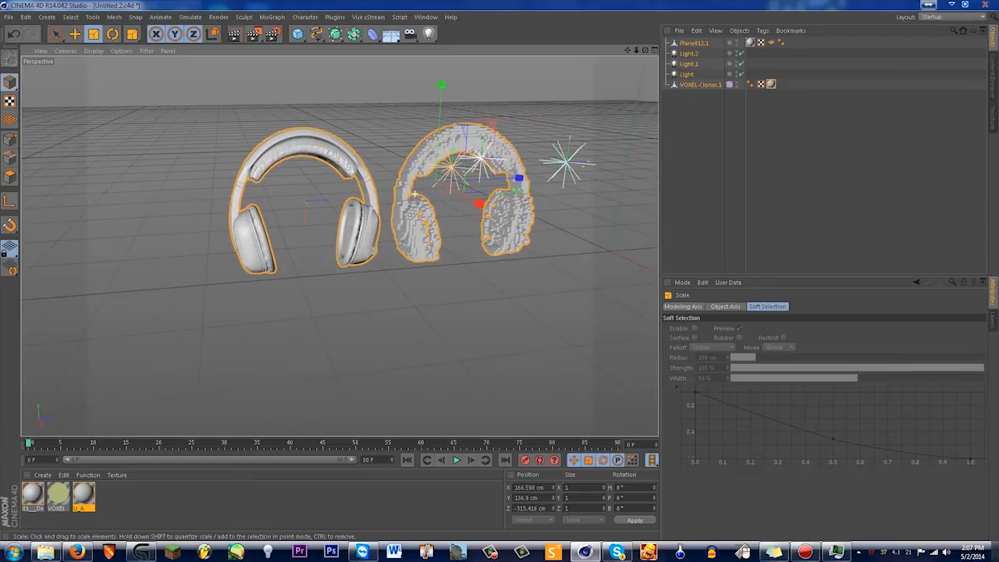
{"action": "scroll", "coordinate": [436, 194], "scroll_direction": "up", "scroll_amount": 3}
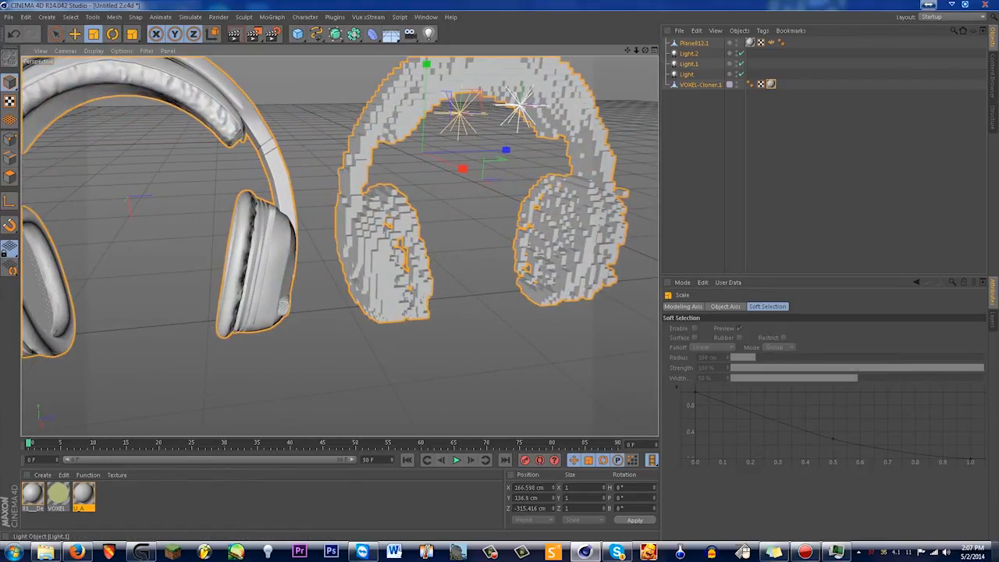
Frame both headphones and render the view to compare how the original and voxel versions are lit
{"action": "left_click", "coordinate": [694, 43]}
{"action": "scroll", "coordinate": [450, 230], "scroll_direction": "down", "scroll_amount": 1}
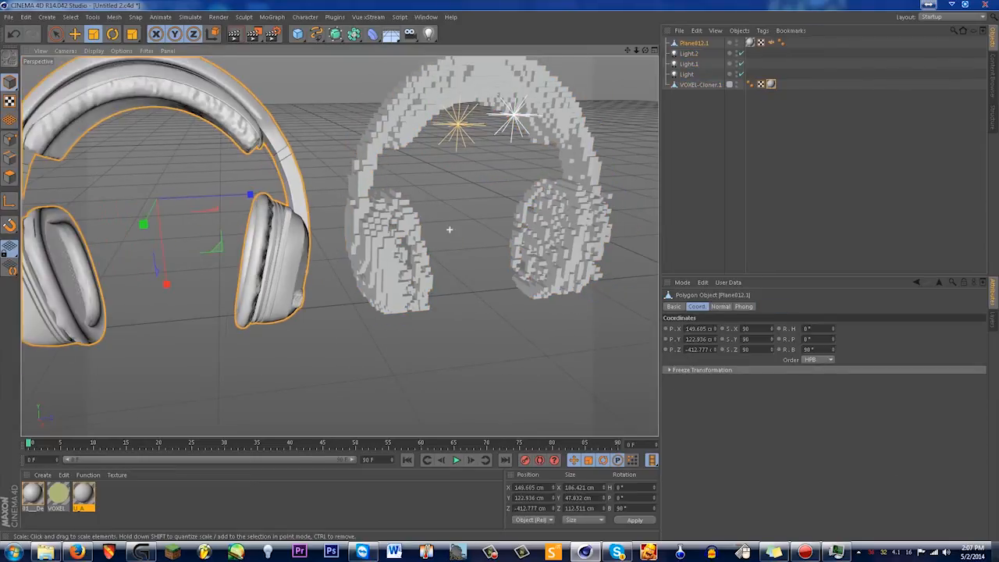
{"action": "scroll", "coordinate": [450, 230], "scroll_direction": "down", "scroll_amount": 1}
{"action": "middle_click_drag", "start_coordinate": [449, 230], "coordinate": [465, 266], "text": "alt"}
{"action": "left_click", "coordinate": [235, 36]}
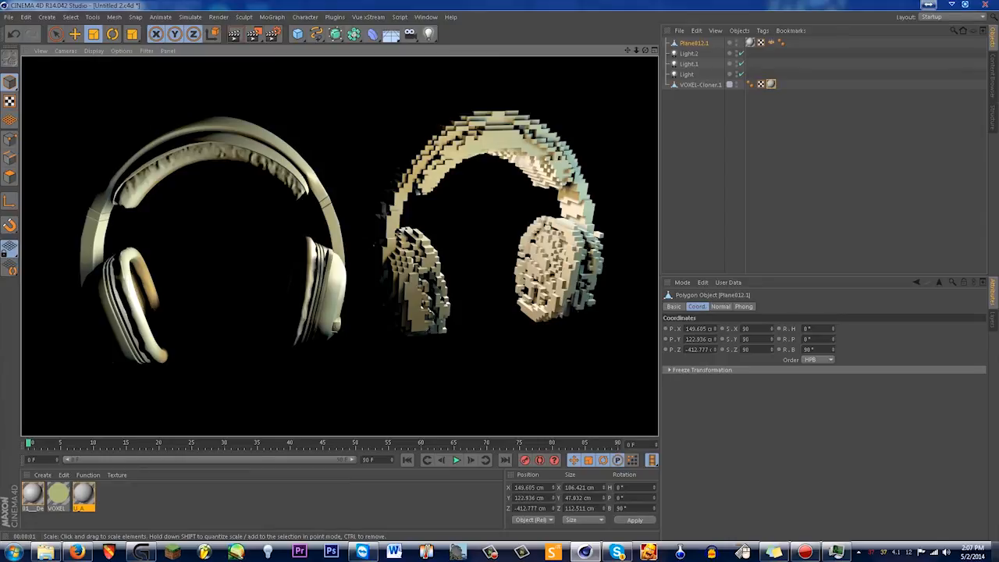
Clear the render preview, reselect both headphones and the three lights, and undo their down-scaling
{"action": "left_click", "coordinate": [733, 156]}
{"action": "scroll", "coordinate": [408, 203], "scroll_direction": "down", "scroll_amount": 5}
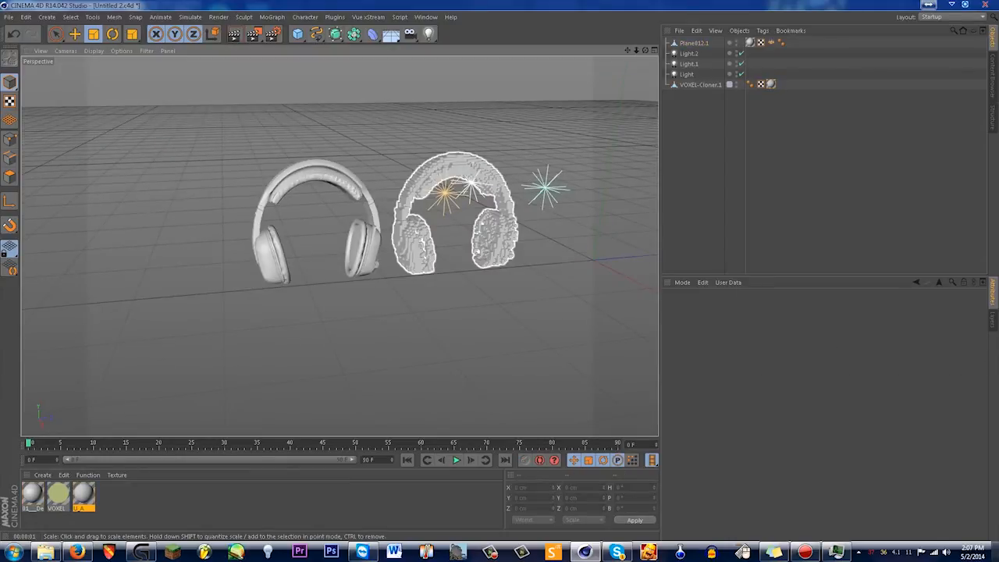
{"action": "scroll", "coordinate": [415, 195], "scroll_direction": "down", "scroll_amount": 4}
{"action": "left_click", "coordinate": [693, 42]}
{"action": "left_click", "coordinate": [699, 84], "text": "shift"}
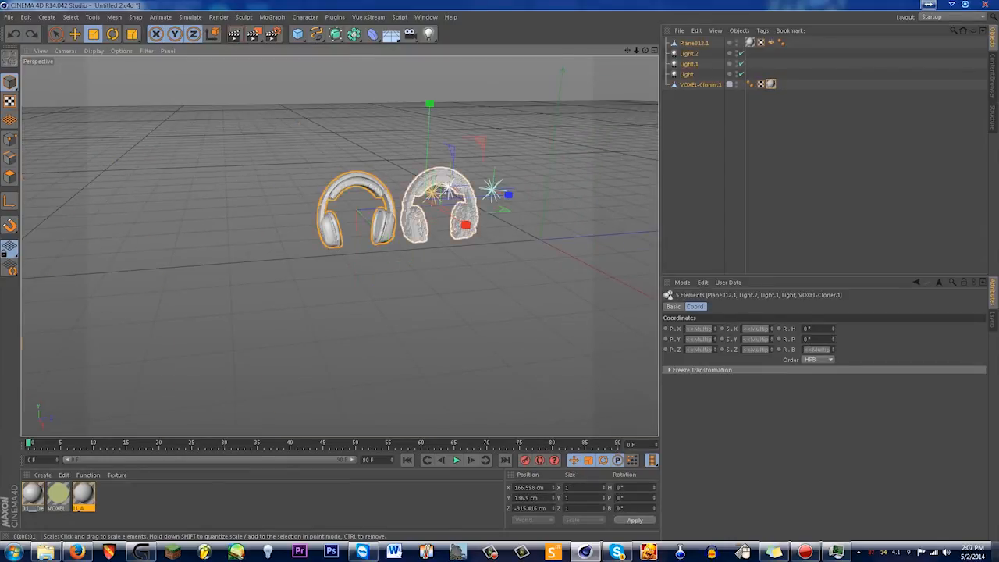
{"action": "scroll", "coordinate": [404, 179], "scroll_direction": "up", "scroll_amount": 6}
{"action": "scroll", "coordinate": [402, 181], "scroll_direction": "down", "scroll_amount": 3}
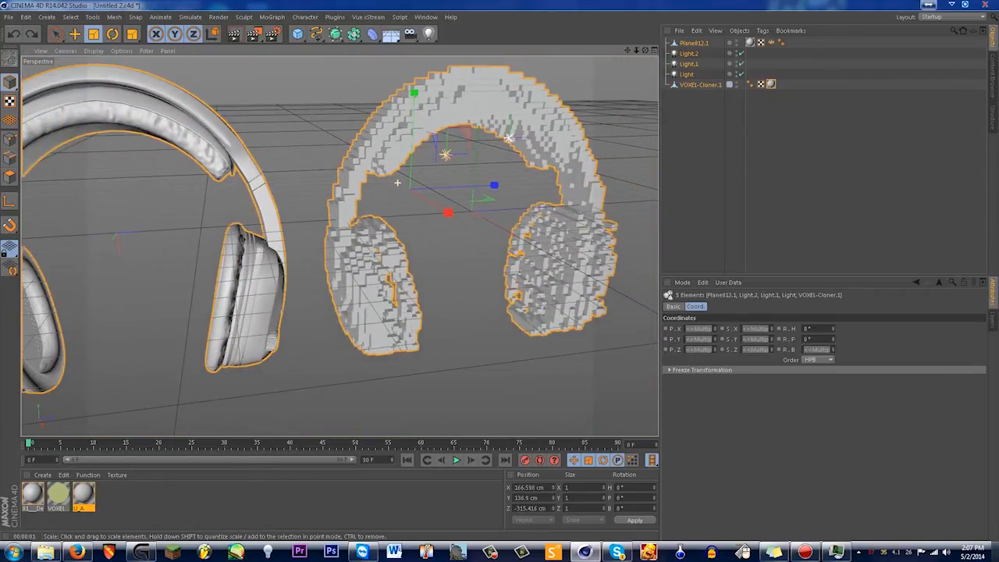
{"action": "scroll", "coordinate": [397, 182], "scroll_direction": "down", "scroll_amount": 3}
Select Light, Light.1 and Light.2 and move them above the headphones, to about Y 684 cm and Z -784 cm
{"action": "left_click_drag", "start_coordinate": [759, 52], "coordinate": [676, 77]}
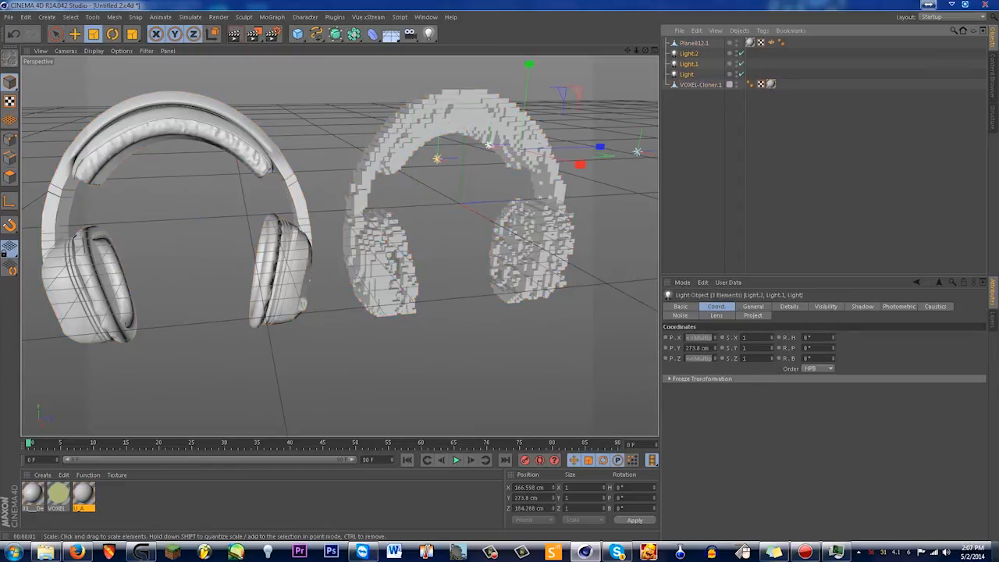
{"action": "left_click", "coordinate": [75, 34]}
{"action": "scroll", "coordinate": [400, 275], "scroll_direction": "down", "scroll_amount": 3}
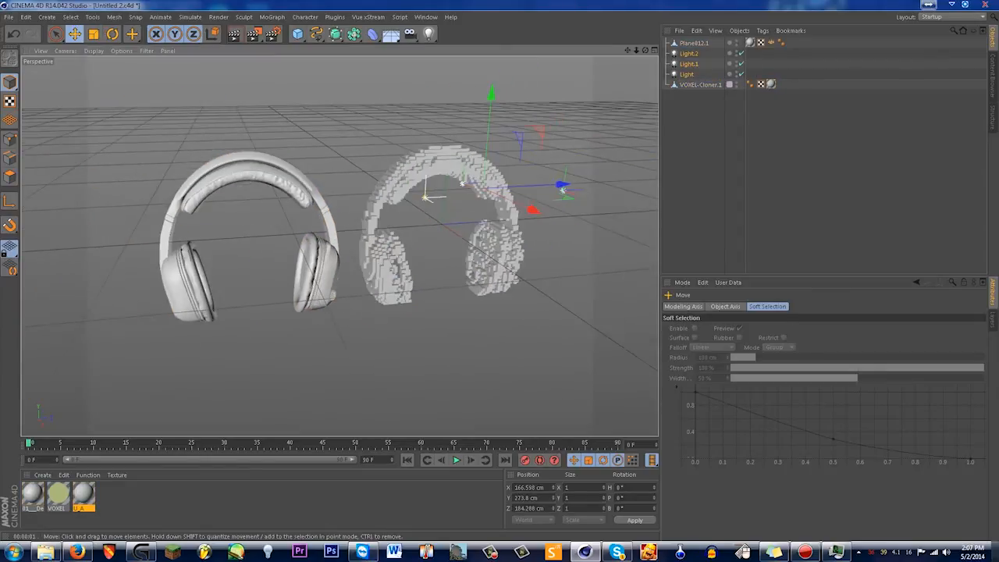
{"action": "scroll", "coordinate": [428, 195], "scroll_direction": "down", "scroll_amount": 3}
{"action": "left_click_drag", "start_coordinate": [480, 90], "coordinate": [481, 37]}
{"action": "left_click_drag", "start_coordinate": [555, 131], "coordinate": [448, 134]}
Switch the viewport to Gouraud Shading and move the three lights in front of the headphones, at about Z -980 cm
{"action": "key", "text": "n"}
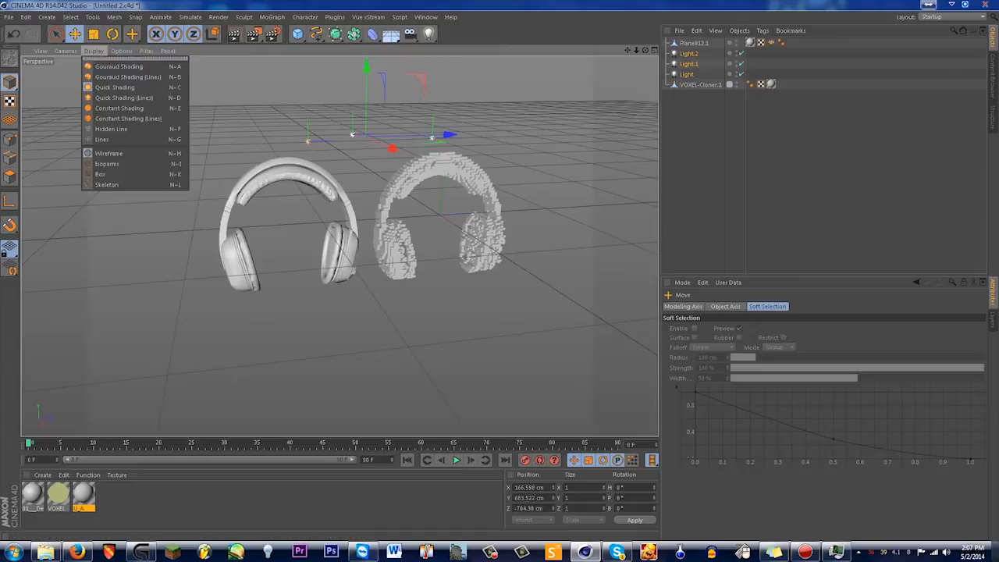
{"action": "key", "text": "a"}
{"action": "left_click_drag", "start_coordinate": [393, 148], "coordinate": [339, 152]}
{"action": "scroll", "coordinate": [319, 169], "scroll_direction": "up", "scroll_amount": 2}
{"action": "scroll", "coordinate": [320, 168], "scroll_direction": "up", "scroll_amount": 3}
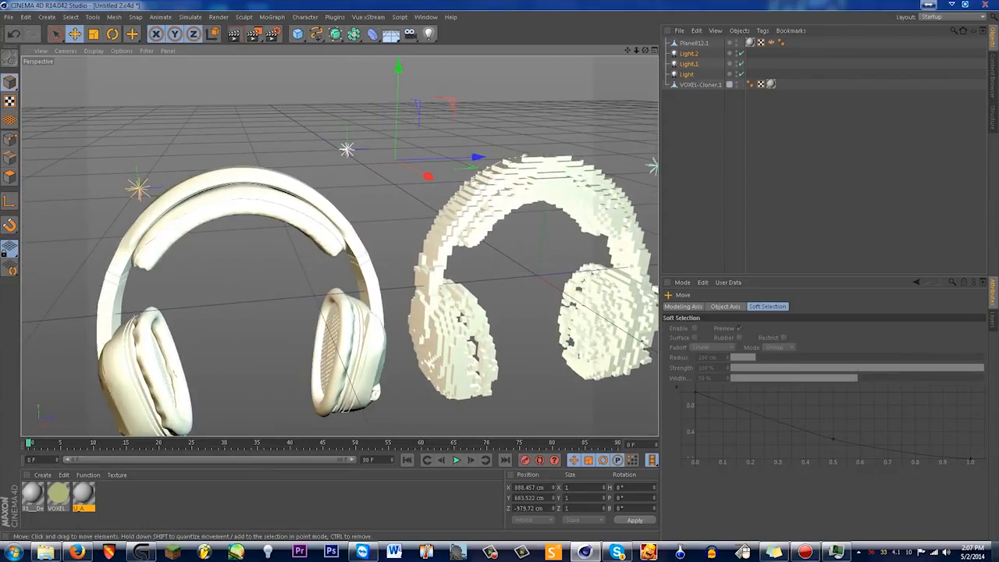
{"action": "middle_click_drag", "start_coordinate": [319, 169], "coordinate": [285, 178], "text": "alt"}
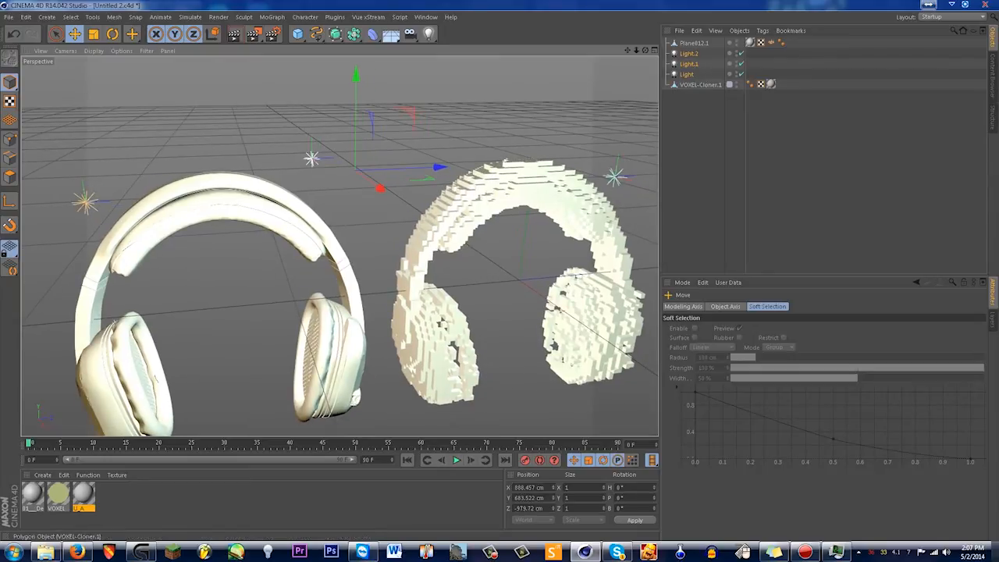
Select Light.1, the warm light beside the original headphones, and open its General settings
{"action": "left_click", "coordinate": [311, 158]}
{"action": "left_click", "coordinate": [85, 202]}
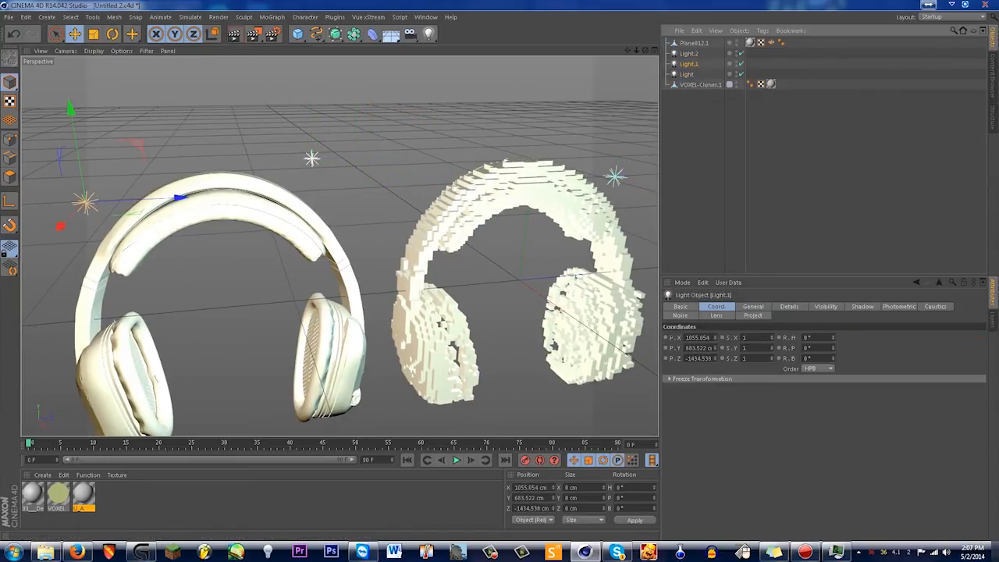
{"action": "left_click", "coordinate": [753, 307]}
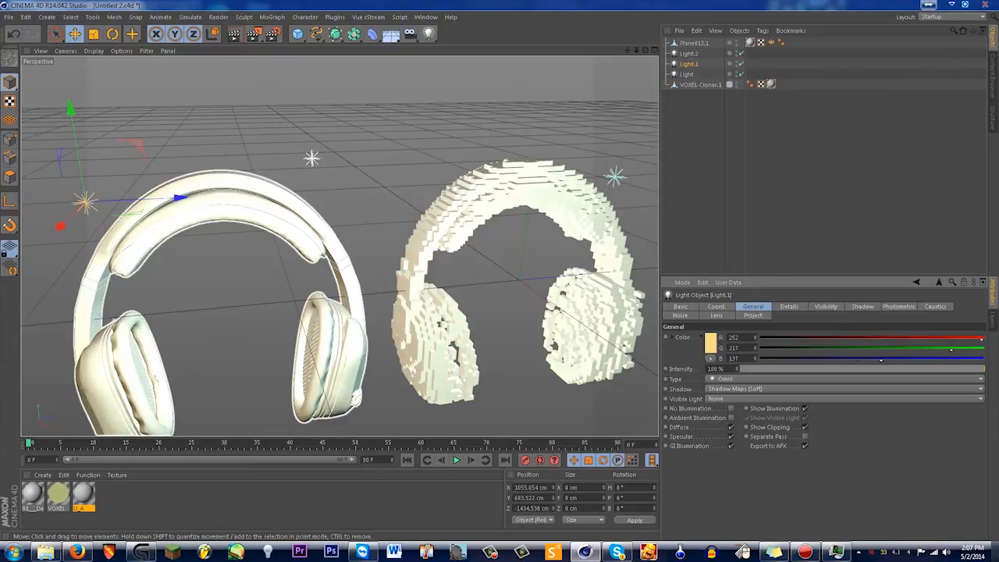
{"action": "scroll", "coordinate": [366, 253], "scroll_direction": "down", "scroll_amount": 1}
{"action": "middle_click_drag", "start_coordinate": [558, 292], "coordinate": [553, 245], "text": "alt"}
{"action": "middle_click_drag", "start_coordinate": [340, 246], "coordinate": [321, 243], "text": "alt"}
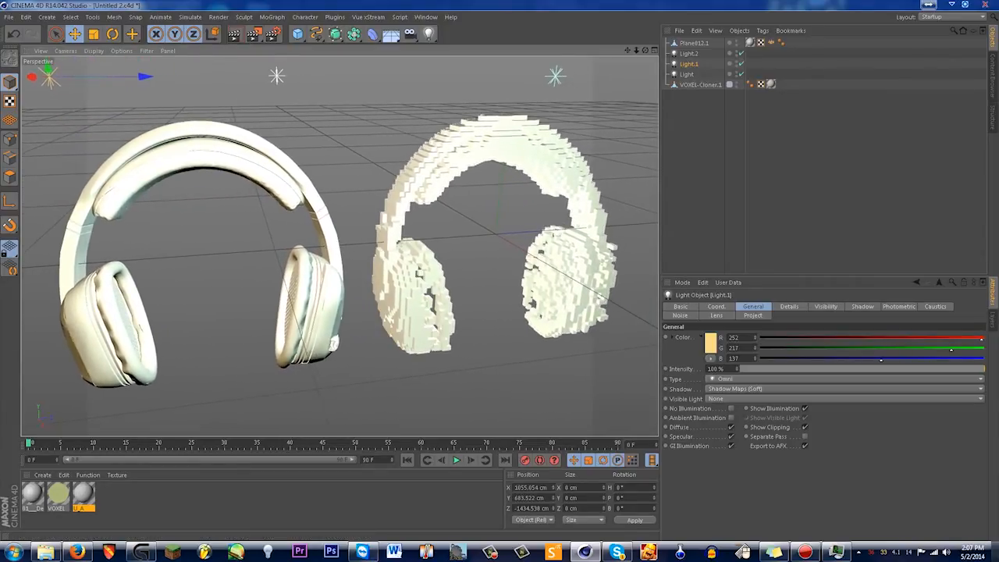
Preview-render both headphones in the viewport from the front and from an angled side view
{"action": "left_click", "coordinate": [234, 34]}
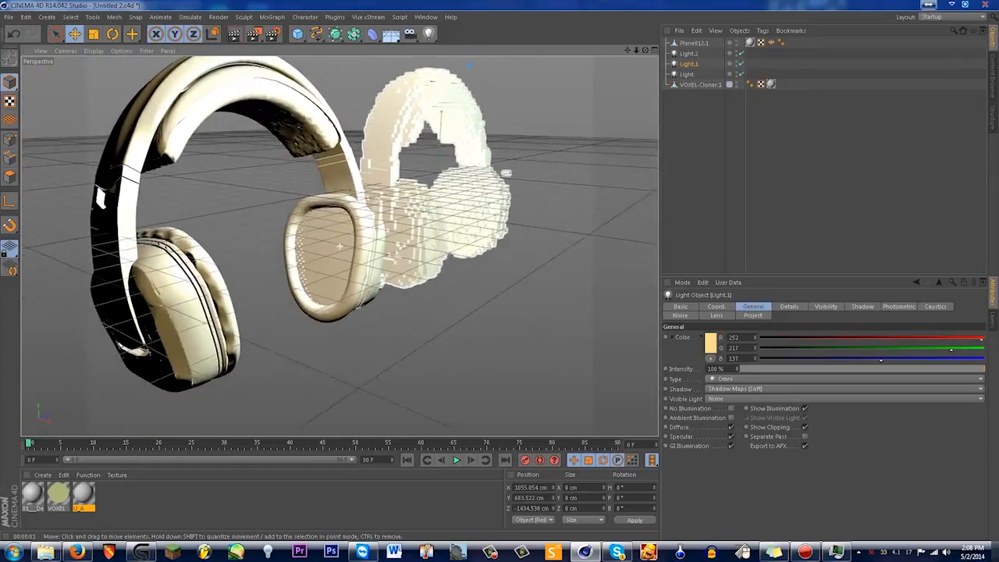
{"action": "key", "text": "ctrl+r"}
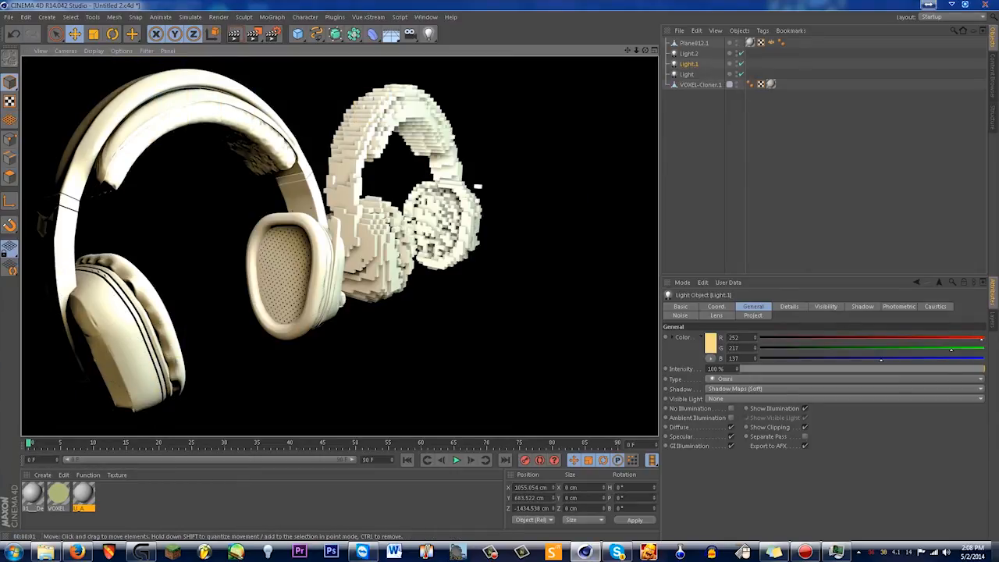
{"action": "left_click_drag", "start_coordinate": [336, 234], "coordinate": [375, 227], "text": "alt"}
{"action": "left_click_drag", "start_coordinate": [406, 226], "coordinate": [252, 270], "text": "alt"}
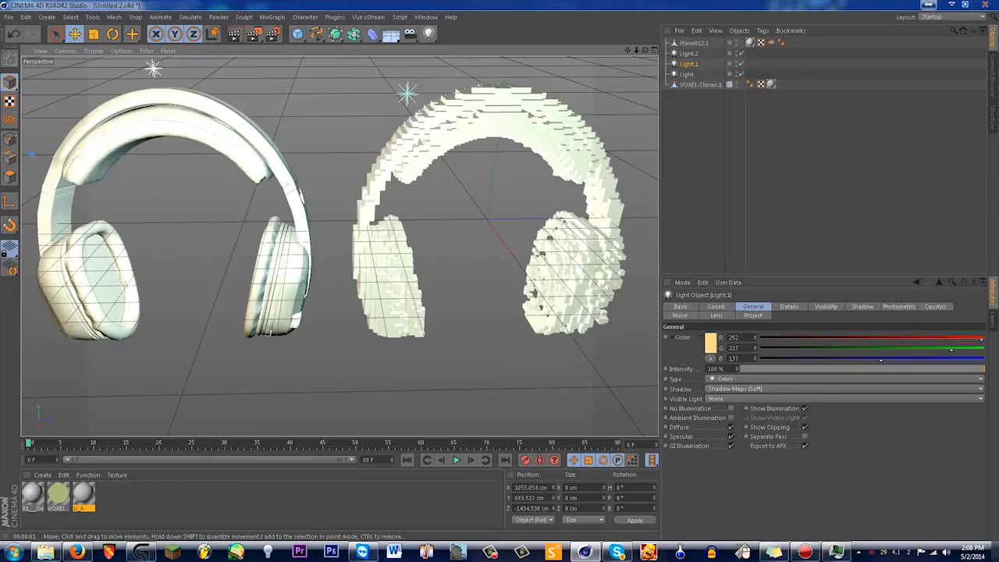
{"action": "left_click_drag", "start_coordinate": [390, 237], "coordinate": [342, 251], "text": "alt"}
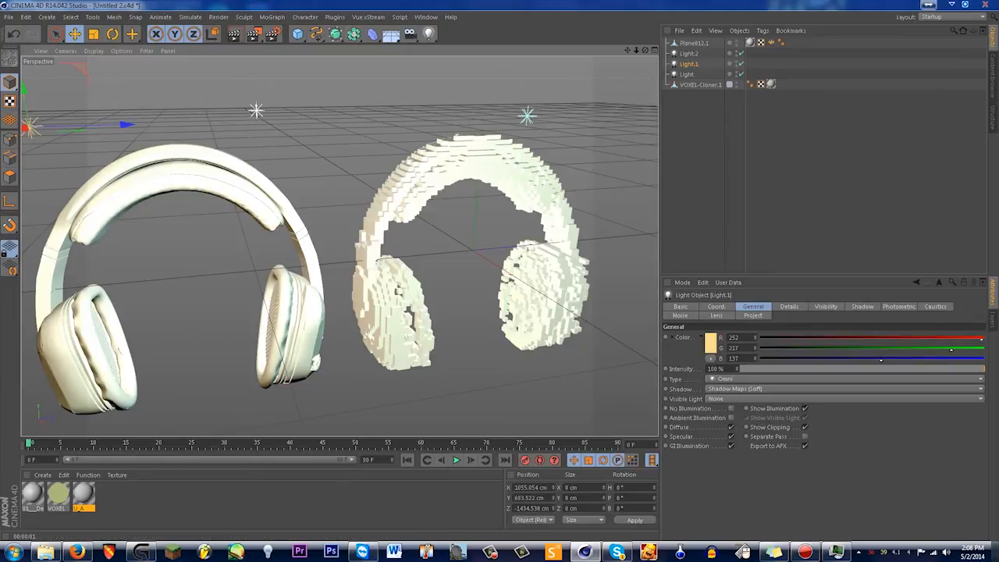
Enter polygon mode, select the VOXEL-Cloner.1 mesh and activate Live Selection for its headband
{"action": "scroll", "coordinate": [455, 252], "scroll_direction": "up", "scroll_amount": 5}
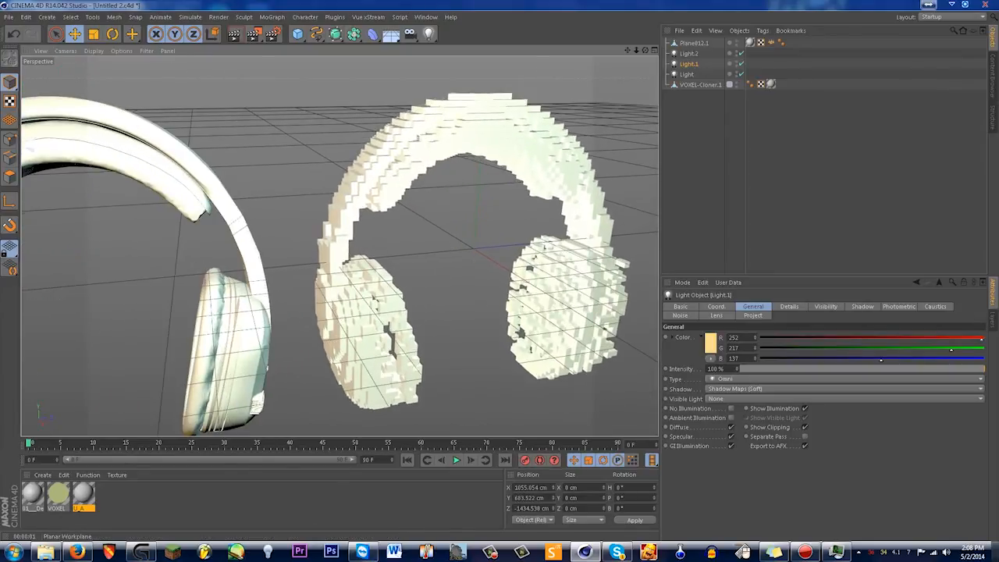
{"action": "left_click", "coordinate": [9, 176]}
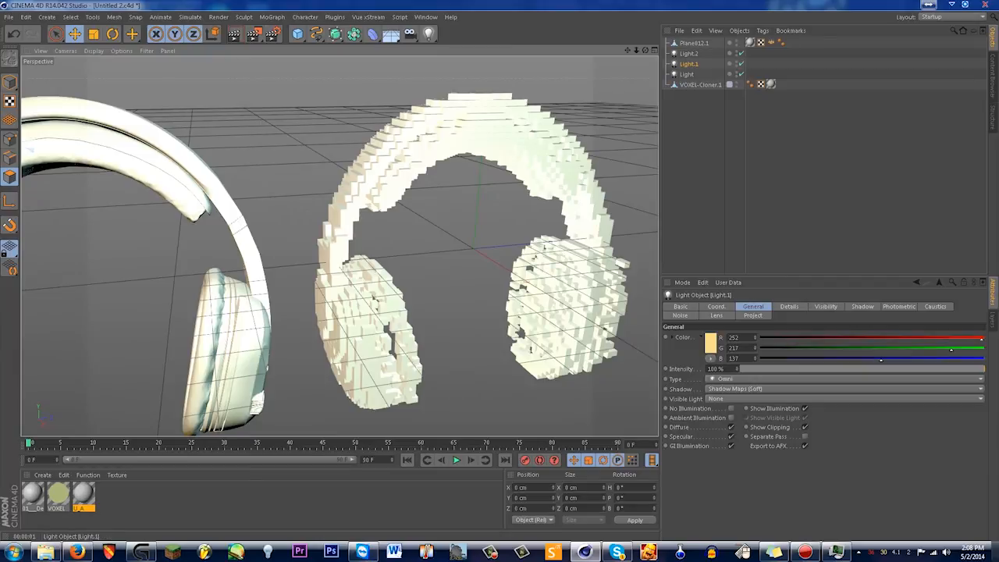
{"action": "left_click", "coordinate": [700, 84]}
{"action": "scroll", "coordinate": [475, 113], "scroll_direction": "up", "scroll_amount": 4}
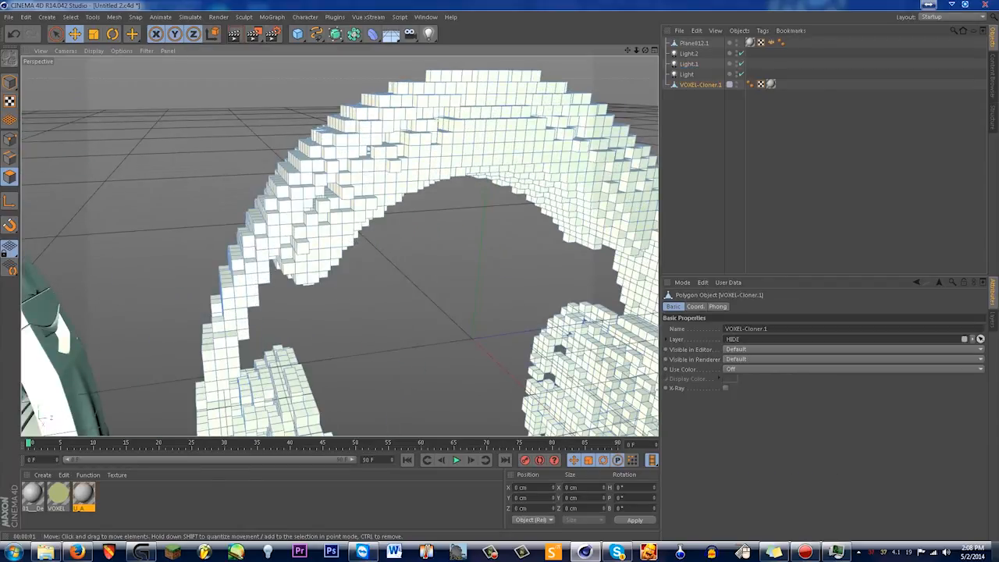
{"action": "scroll", "coordinate": [474, 113], "scroll_direction": "up", "scroll_amount": 2}
{"action": "left_click", "coordinate": [56, 34]}
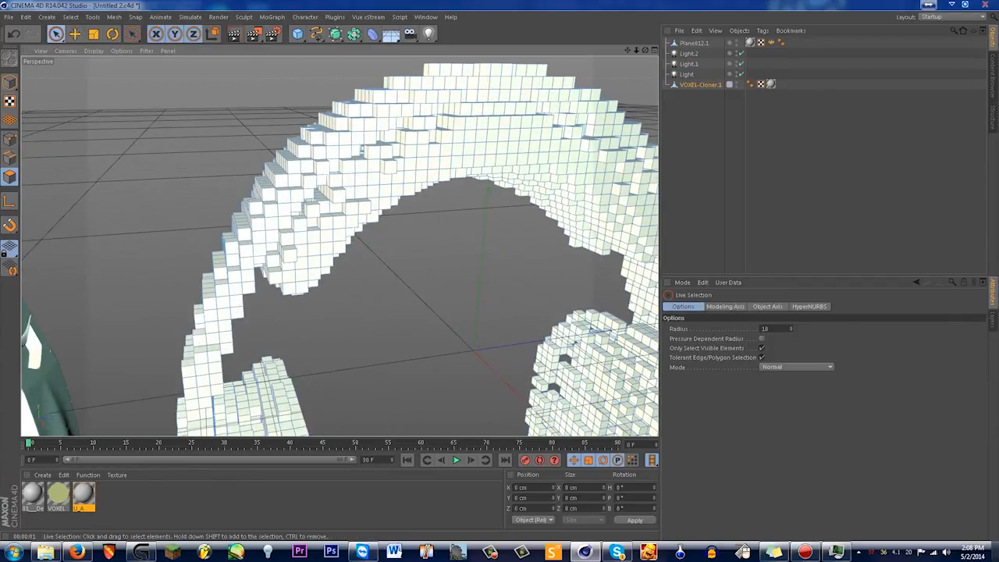
Paint-select the front-facing polygons across the voxel headband with Live Selection
{"action": "mouse_move", "coordinate": [353, 211]}
{"action": "left_mouse_down"}
{"action": "mouse_move", "coordinate": [453, 156]}
{"action": "mouse_move", "coordinate": [444, 175]}
{"action": "mouse_move", "coordinate": [499, 121]}
{"action": "mouse_move", "coordinate": [595, 224]}
{"action": "mouse_move", "coordinate": [577, 242]}
{"action": "mouse_move", "coordinate": [616, 140]}
{"action": "mouse_move", "coordinate": [437, 146]}
{"action": "mouse_move", "coordinate": [511, 99]}
{"action": "mouse_move", "coordinate": [411, 78]}
{"action": "mouse_move", "coordinate": [616, 72]}
{"action": "left_mouse_up"}
{"action": "left_click_drag", "start_coordinate": [602, 117], "coordinate": [517, 108]}
{"action": "left_click_drag", "start_coordinate": [505, 162], "coordinate": [392, 128]}
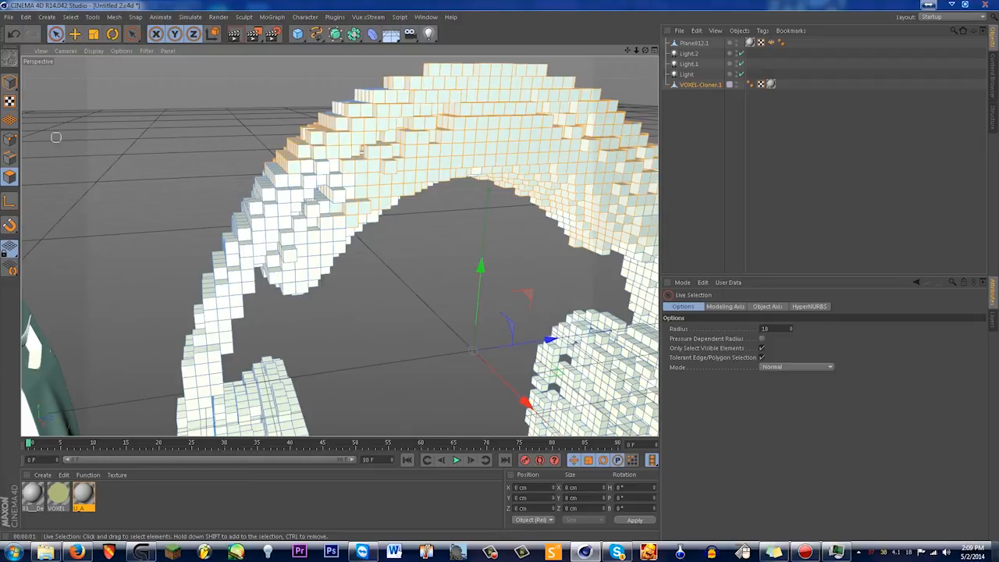
{"action": "mouse_move", "coordinate": [317, 154]}
{"action": "left_mouse_down"}
{"action": "mouse_move", "coordinate": [238, 214]}
{"action": "mouse_move", "coordinate": [344, 171]}
{"action": "left_mouse_up"}
{"action": "mouse_move", "coordinate": [343, 246]}
{"action": "left_mouse_down"}
{"action": "mouse_move", "coordinate": [214, 273]}
{"action": "mouse_move", "coordinate": [173, 297]}
{"action": "left_mouse_up"}
{"action": "left_click_drag", "start_coordinate": [270, 289], "coordinate": [274, 282]}
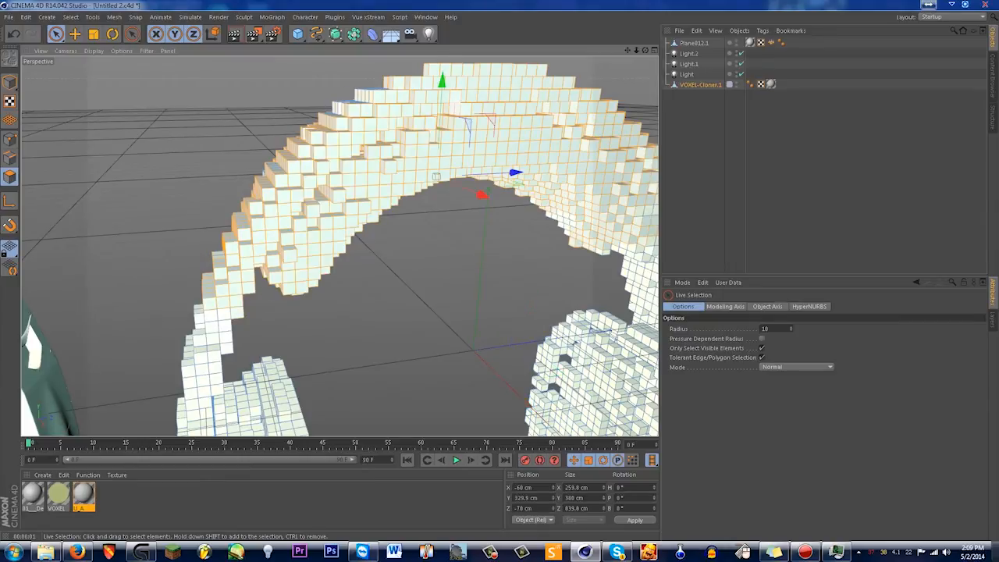
Paint a new polygon selection on the back of the voxel headband, covering its upper arch and extending down one side
{"action": "left_click_drag", "start_coordinate": [275, 195], "coordinate": [571, 150], "text": "alt"}
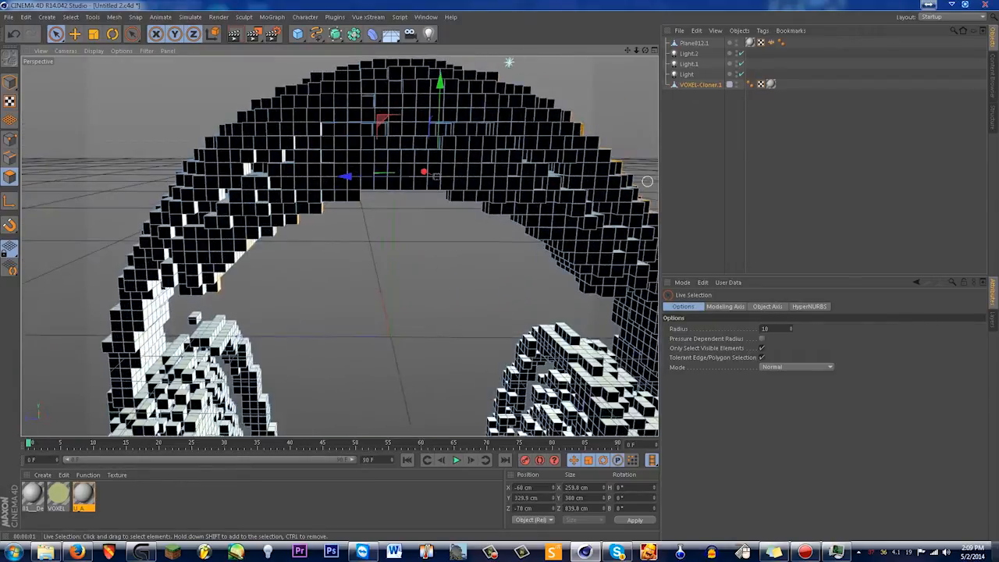
{"action": "scroll", "coordinate": [573, 149], "scroll_direction": "down", "scroll_amount": 2}
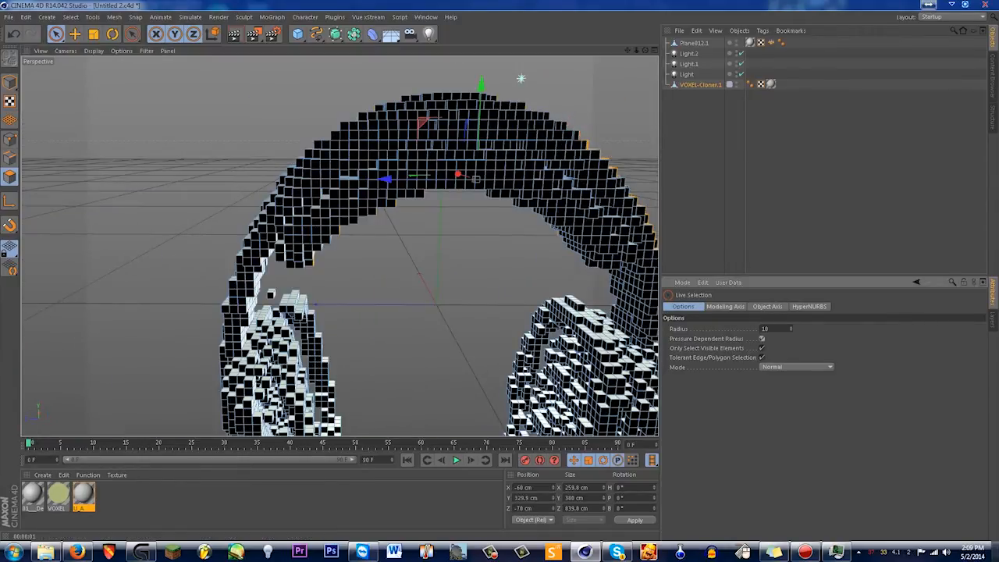
{"action": "mouse_move", "coordinate": [369, 131]}
{"action": "left_mouse_down"}
{"action": "mouse_move", "coordinate": [406, 102]}
{"action": "mouse_move", "coordinate": [402, 94]}
{"action": "mouse_move", "coordinate": [351, 121]}
{"action": "mouse_move", "coordinate": [490, 87]}
{"action": "mouse_move", "coordinate": [437, 121]}
{"action": "mouse_move", "coordinate": [623, 118]}
{"action": "left_mouse_up"}
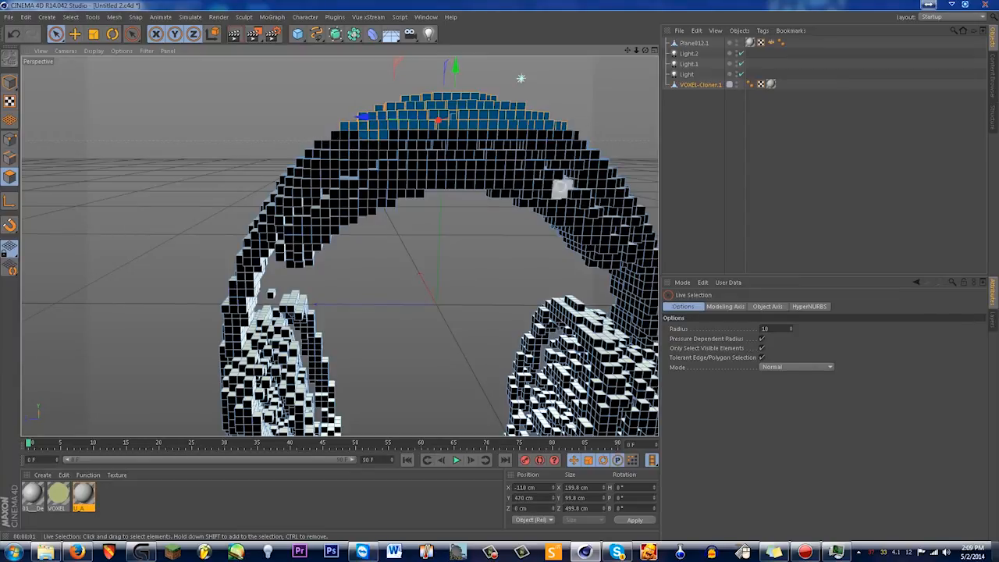
{"action": "left_click_drag", "start_coordinate": [561, 188], "coordinate": [430, 161], "text": "alt"}
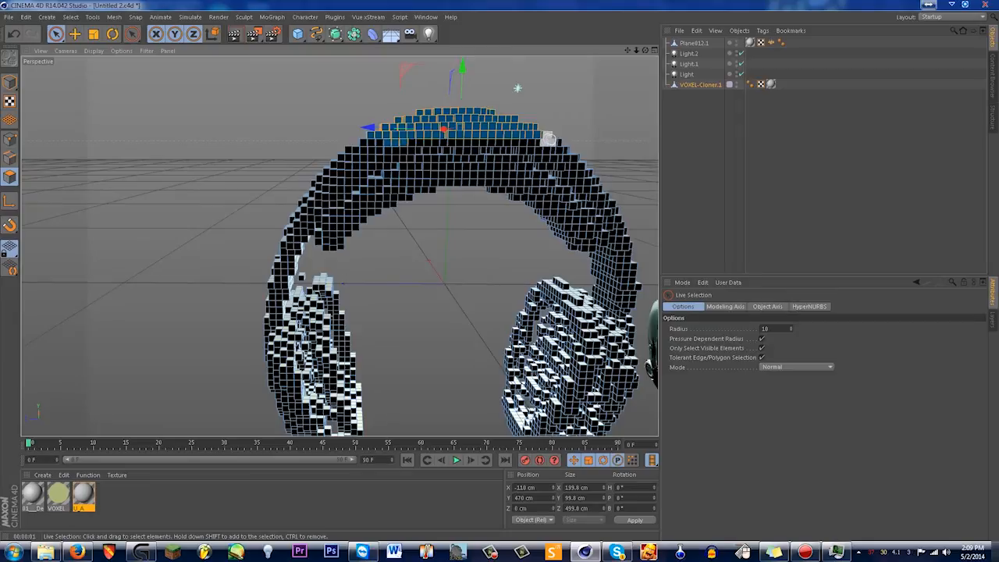
{"action": "mouse_move", "coordinate": [501, 147]}
{"action": "left_mouse_down", "text": "shift"}
{"action": "mouse_move", "coordinate": [550, 137]}
{"action": "mouse_move", "coordinate": [591, 145]}
{"action": "mouse_move", "coordinate": [591, 160]}
{"action": "mouse_move", "coordinate": [620, 176]}
{"action": "mouse_move", "coordinate": [561, 205]}
{"action": "mouse_move", "coordinate": [475, 196]}
{"action": "mouse_move", "coordinate": [389, 160]}
{"action": "mouse_move", "coordinate": [401, 155]}
{"action": "mouse_move", "coordinate": [295, 150]}
{"action": "mouse_move", "coordinate": [434, 150]}
{"action": "left_mouse_up", "text": "shift"}
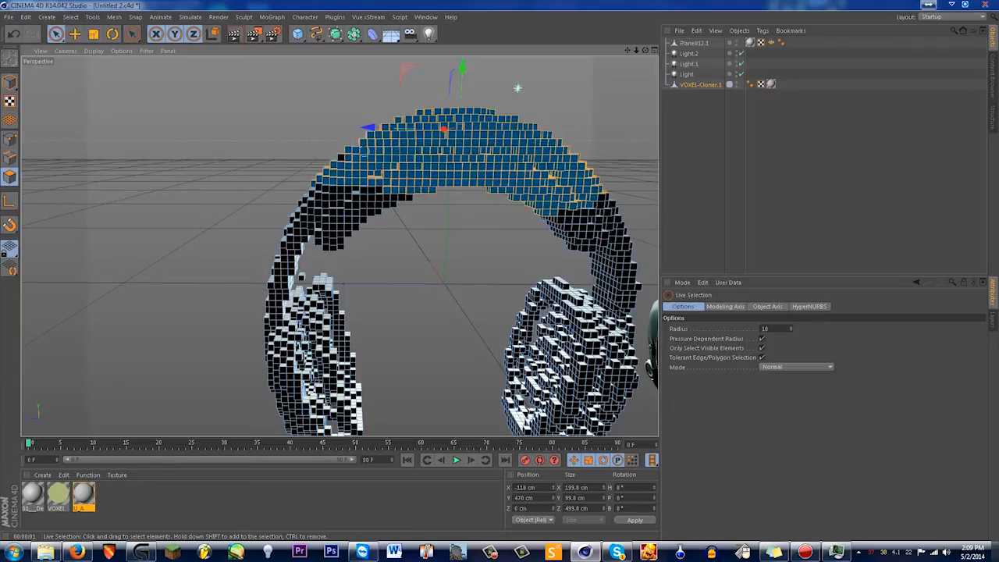
{"action": "left_click_drag", "start_coordinate": [382, 175], "coordinate": [387, 178], "text": "shift"}
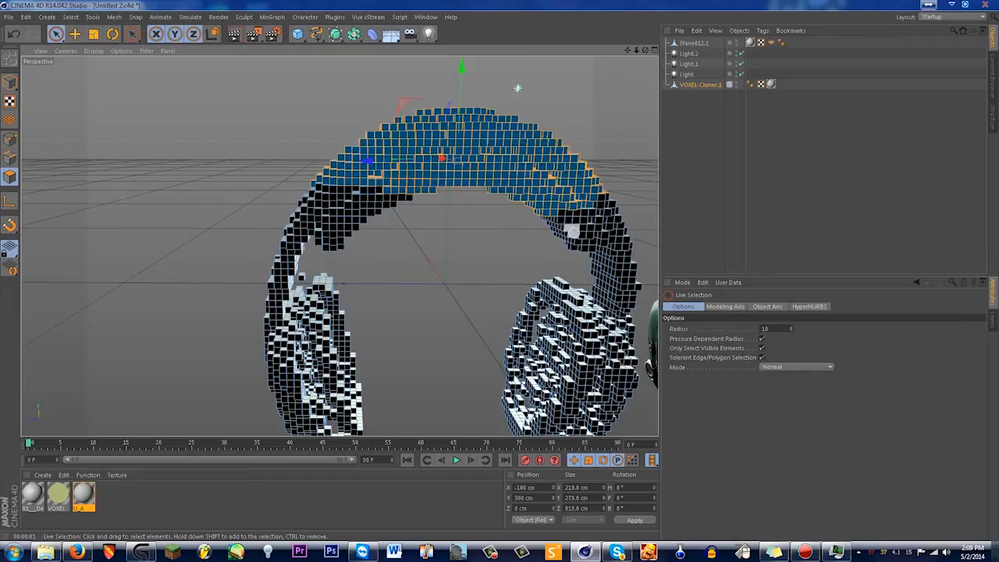
{"action": "scroll", "coordinate": [365, 191], "scroll_direction": "up", "scroll_amount": 4}
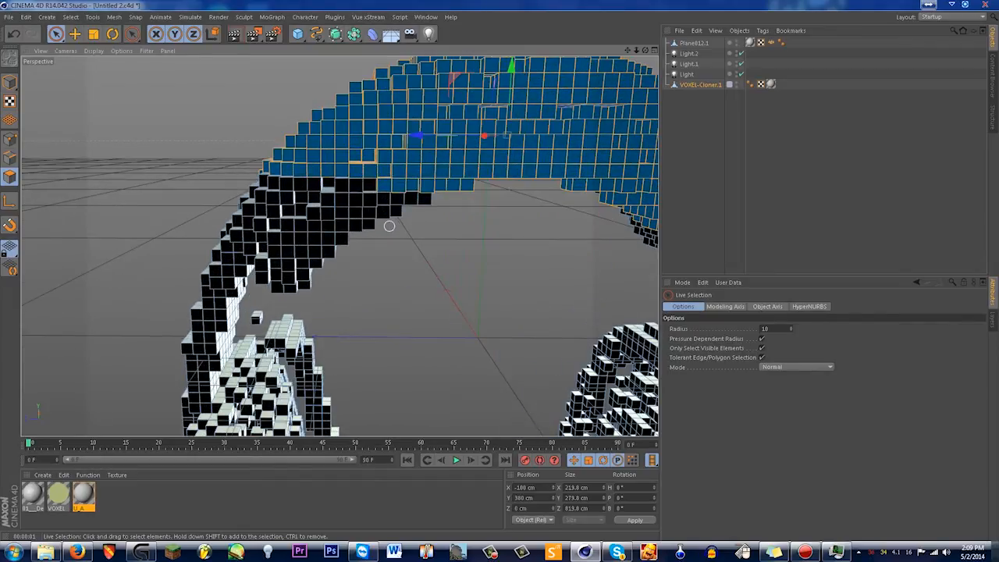
{"action": "scroll", "coordinate": [387, 225], "scroll_direction": "down", "scroll_amount": 4}
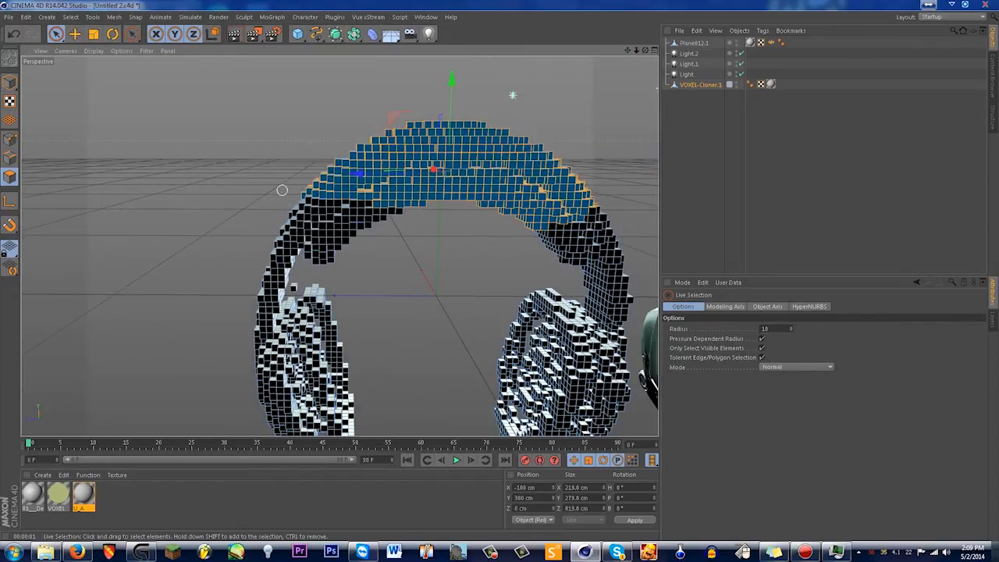
{"action": "left_click_drag", "start_coordinate": [319, 205], "coordinate": [440, 209], "text": "shift"}
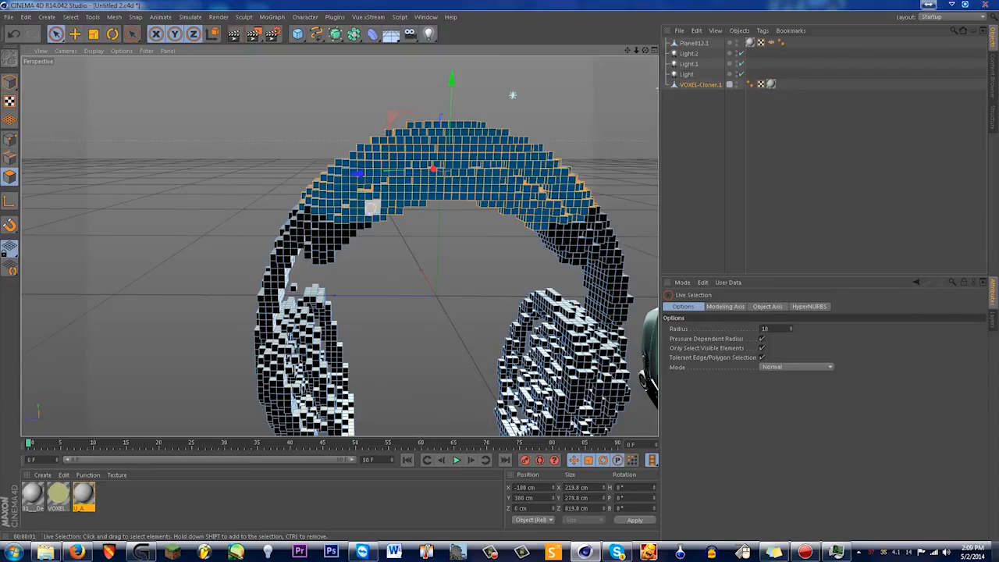
Examine the voxel headphones and the extent of the headband selection from the back, side and front
{"action": "left_click_drag", "start_coordinate": [297, 259], "coordinate": [226, 254], "text": "alt"}
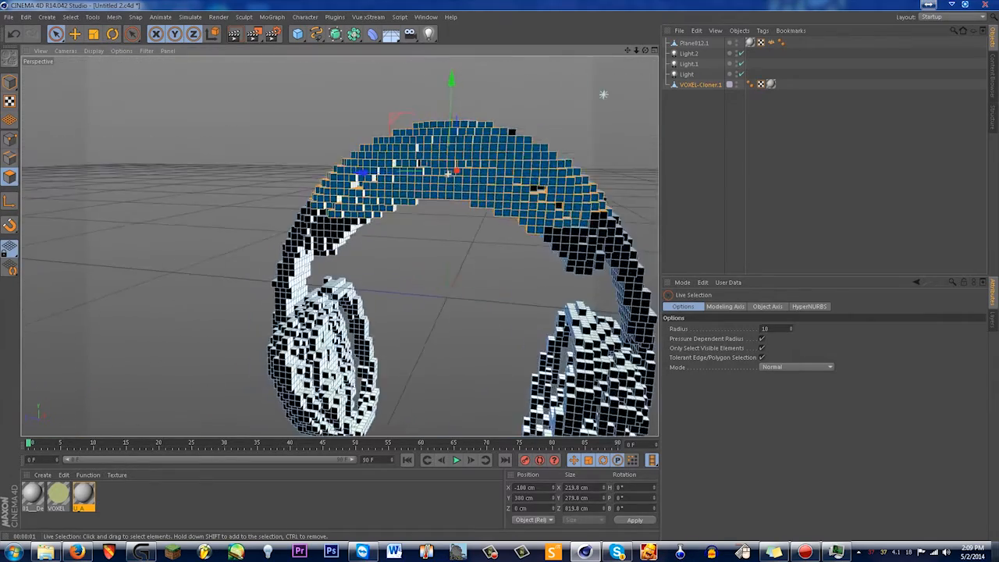
{"action": "scroll", "coordinate": [230, 261], "scroll_direction": "down", "scroll_amount": 4}
{"action": "middle_click_drag", "start_coordinate": [377, 273], "coordinate": [337, 227], "text": "alt"}
{"action": "left_click_drag", "start_coordinate": [336, 227], "coordinate": [652, 250], "text": "alt"}
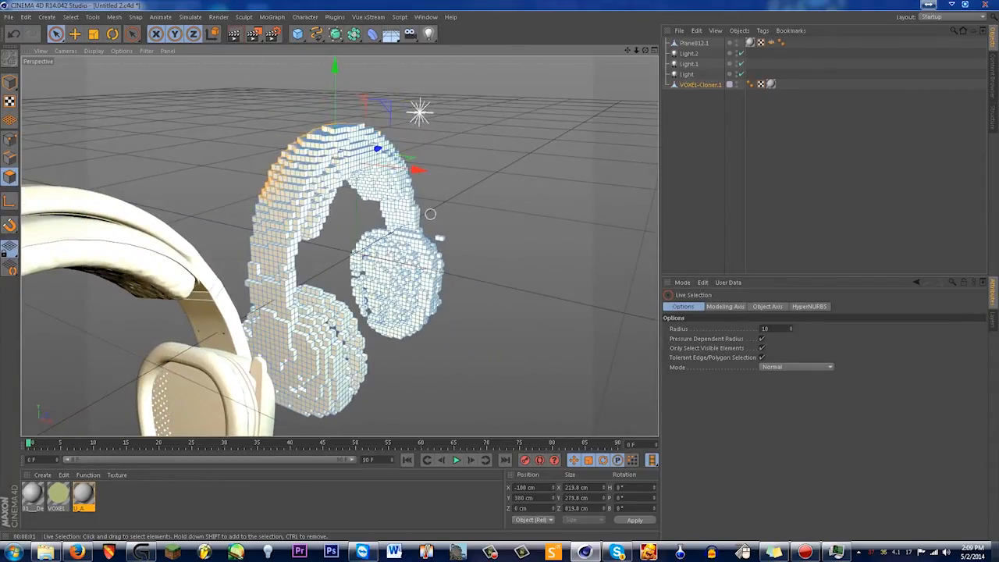
{"action": "left_click_drag", "start_coordinate": [588, 217], "coordinate": [417, 202], "text": "alt"}
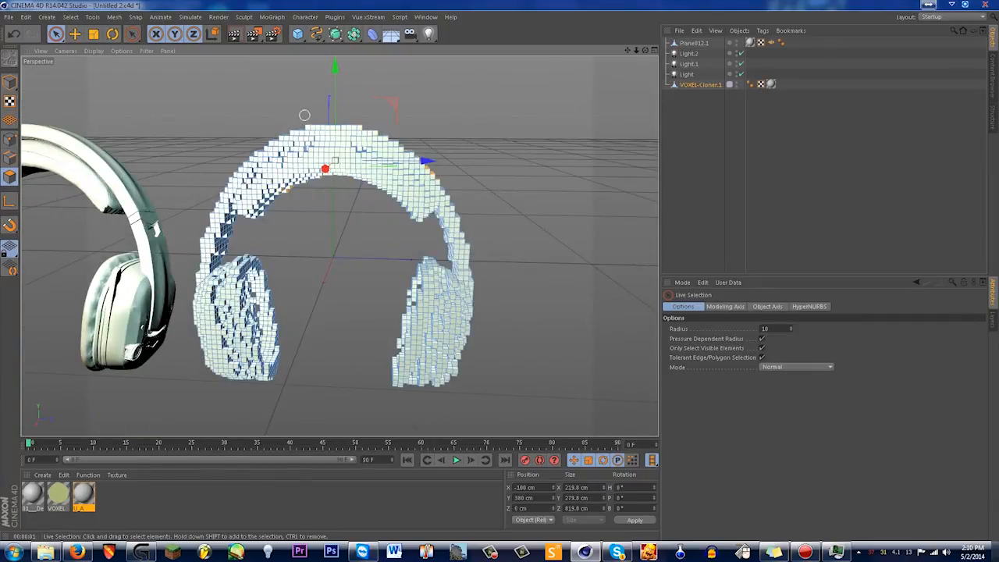
{"action": "left_click_drag", "start_coordinate": [297, 127], "coordinate": [380, 111], "text": "alt"}
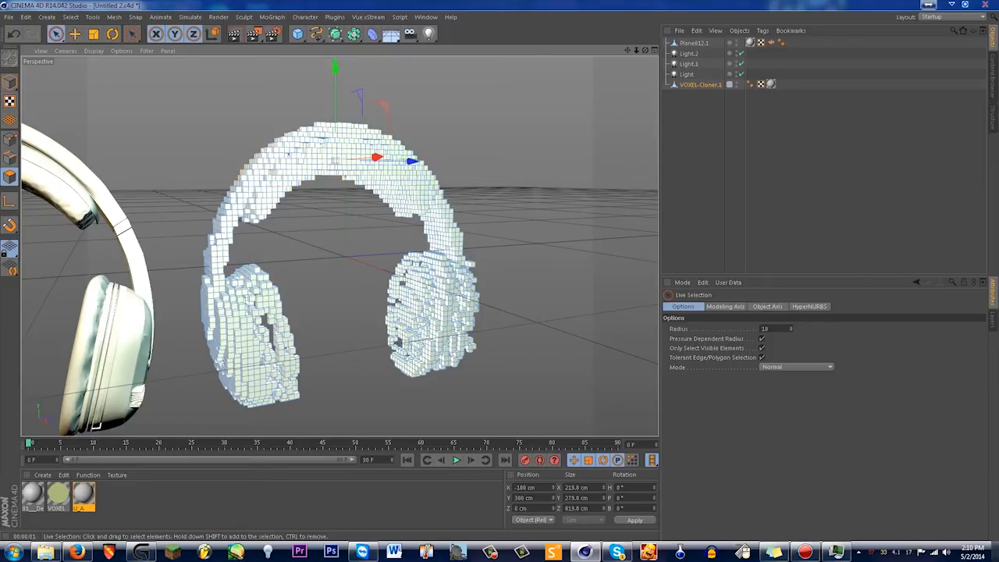
{"action": "left_click_drag", "start_coordinate": [406, 234], "coordinate": [384, 242], "text": "alt"}
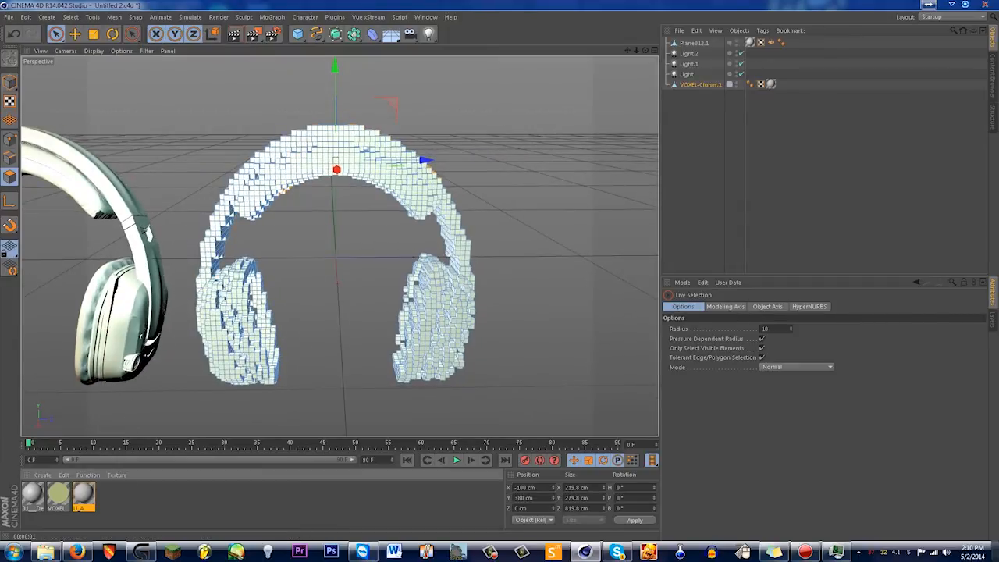
Turn off Specular in the 01__Default material and set its color to orange, RGB 210, 140, 0
{"action": "left_click", "coordinate": [33, 495]}
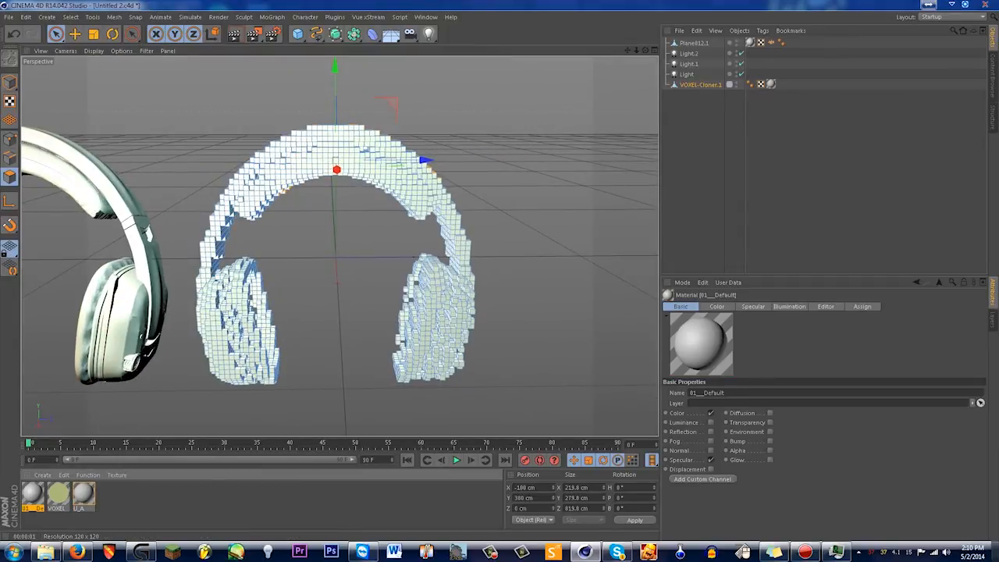
{"action": "left_click", "coordinate": [710, 460]}
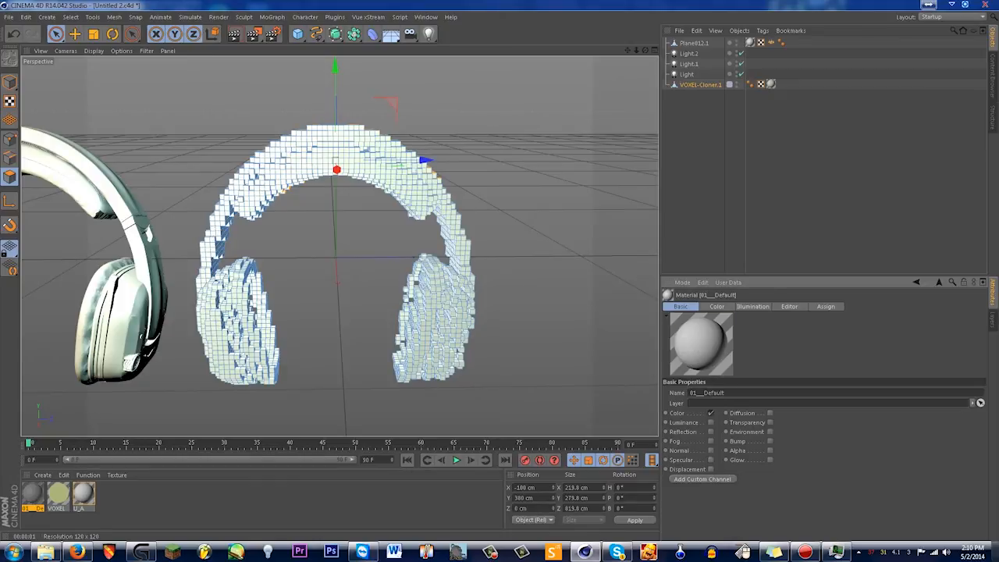
{"action": "left_click", "coordinate": [716, 307]}
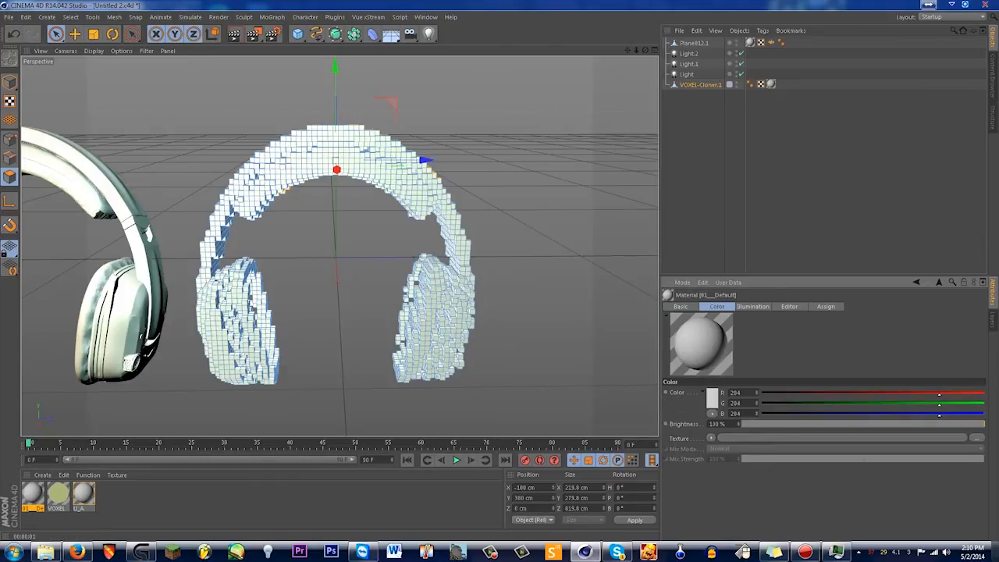
{"action": "left_click", "coordinate": [710, 398]}
{"action": "left_click_drag", "start_coordinate": [688, 359], "coordinate": [716, 373]}
{"action": "left_click", "coordinate": [692, 447]}
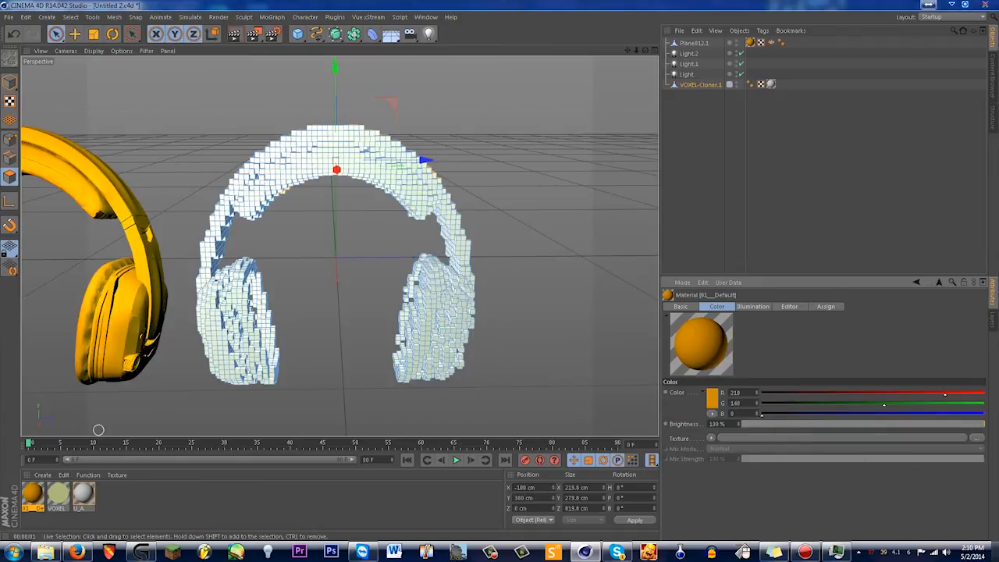
Try the orange 01__Default material on the whole VOXEL-Cloner.1 mesh and undo the assignment
{"action": "left_click_drag", "start_coordinate": [33, 494], "coordinate": [770, 84]}
{"action": "scroll", "coordinate": [476, 220], "scroll_direction": "down", "scroll_amount": 3}
{"action": "left_click_drag", "start_coordinate": [477, 218], "coordinate": [490, 219], "text": "alt"}
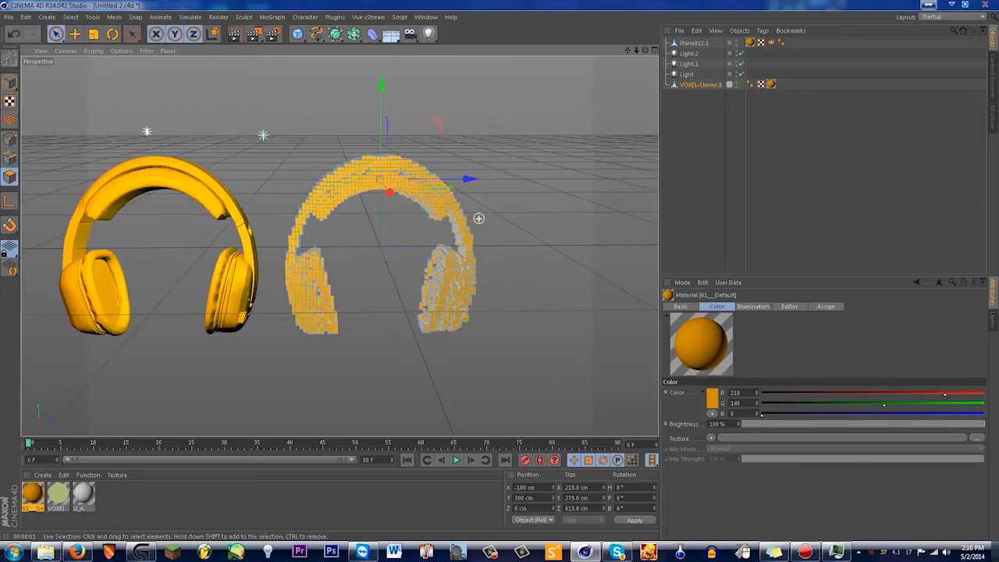
{"action": "scroll", "coordinate": [472, 226], "scroll_direction": "up", "scroll_amount": 3}
{"action": "key", "text": "ctrl+z"}
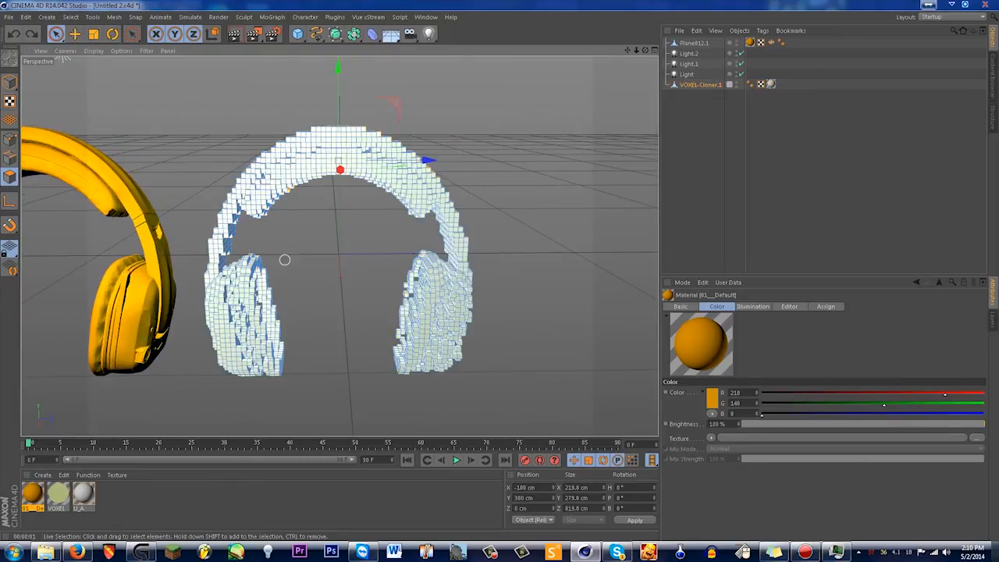
Assign the orange 01__Default material to the selected headband polygons of VOXEL-Cloner.1, and apply it to the mesh once more
{"action": "scroll", "coordinate": [337, 139], "scroll_direction": "up", "scroll_amount": 5}
{"action": "left_click_drag", "start_coordinate": [337, 140], "coordinate": [320, 224], "text": "alt"}
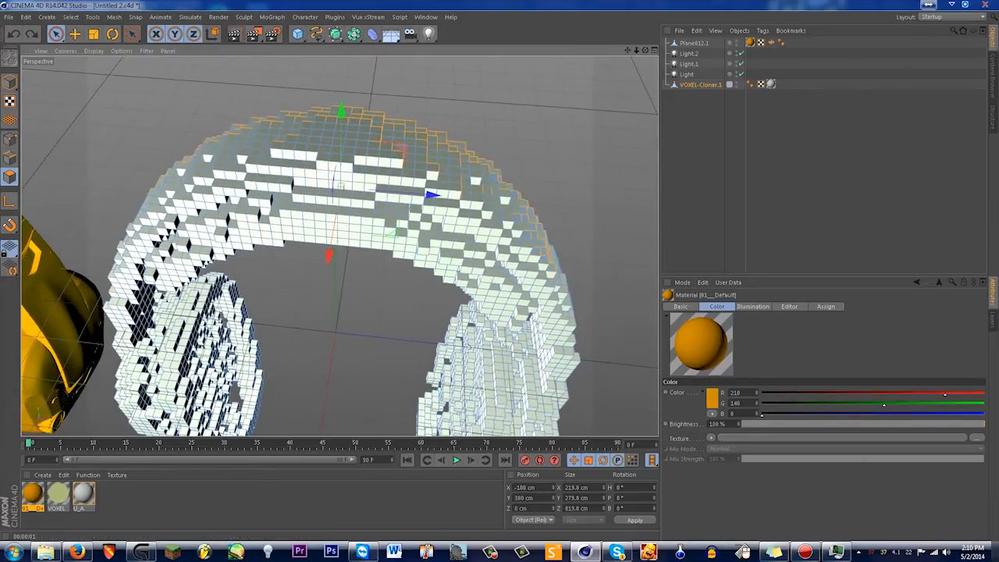
{"action": "left_click_drag", "start_coordinate": [32, 493], "coordinate": [318, 125]}
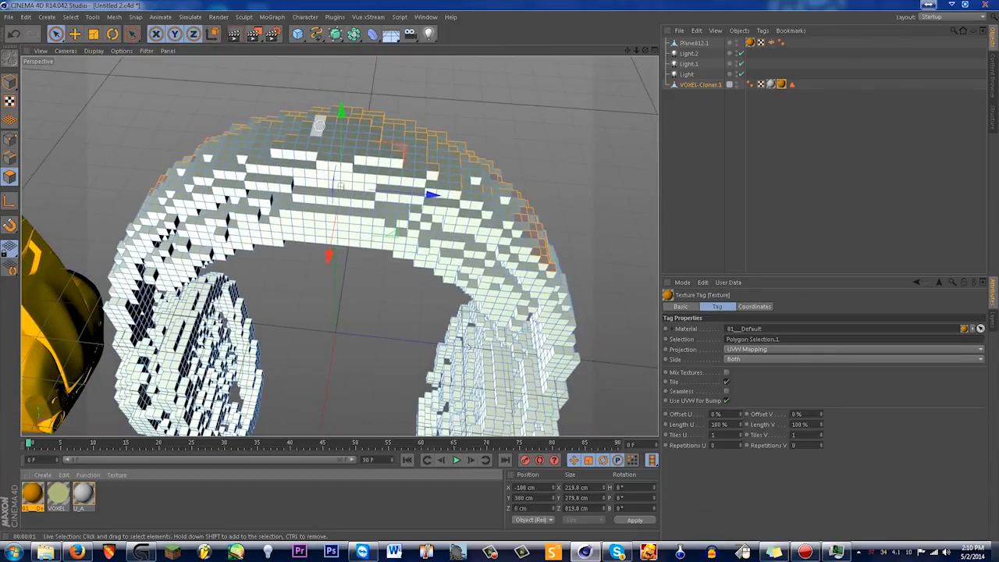
{"action": "left_click_drag", "start_coordinate": [535, 221], "coordinate": [251, 204], "text": "alt"}
{"action": "left_click_drag", "start_coordinate": [341, 187], "coordinate": [624, 223], "text": "alt"}
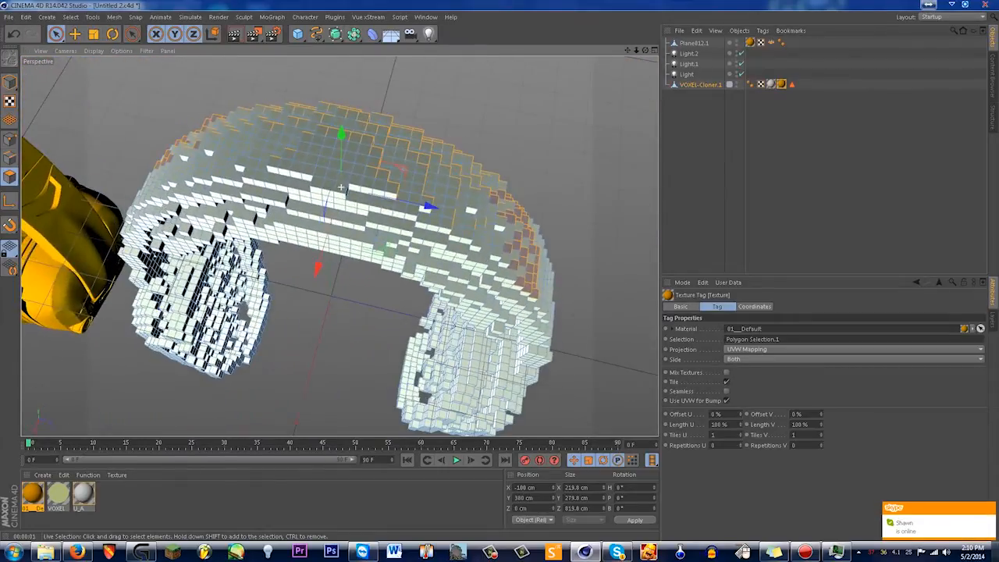
{"action": "left_click_drag", "start_coordinate": [32, 493], "coordinate": [333, 134]}
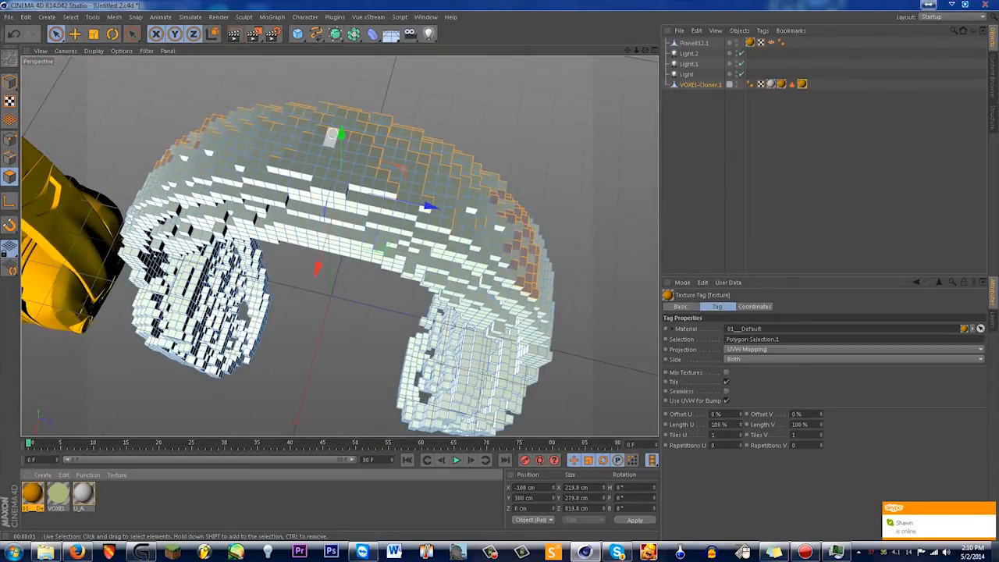
{"action": "mouse_move", "coordinate": [250, 239]}
{"action": "left_mouse_down", "text": "alt"}
{"action": "mouse_move", "coordinate": [328, 188]}
{"action": "mouse_move", "coordinate": [412, 203]}
{"action": "mouse_move", "coordinate": [577, 168]}
{"action": "mouse_move", "coordinate": [539, 181]}
{"action": "mouse_move", "coordinate": [601, 191]}
{"action": "mouse_move", "coordinate": [655, 221]}
{"action": "mouse_move", "coordinate": [238, 238]}
{"action": "left_mouse_up", "text": "alt"}
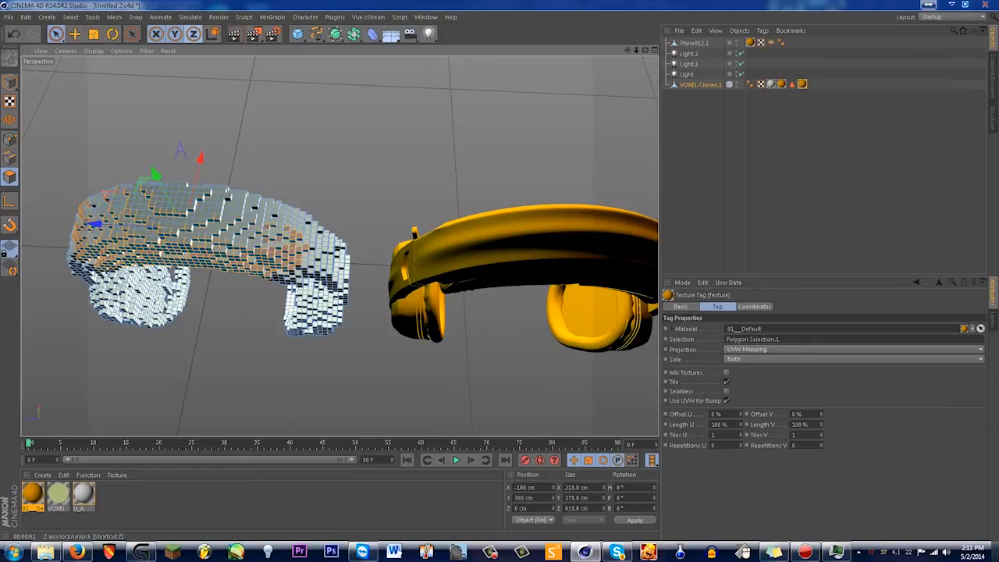
Render the perspective view and examine the partly orange voxel headphones beside the original from several angles
{"action": "left_click", "coordinate": [234, 33]}
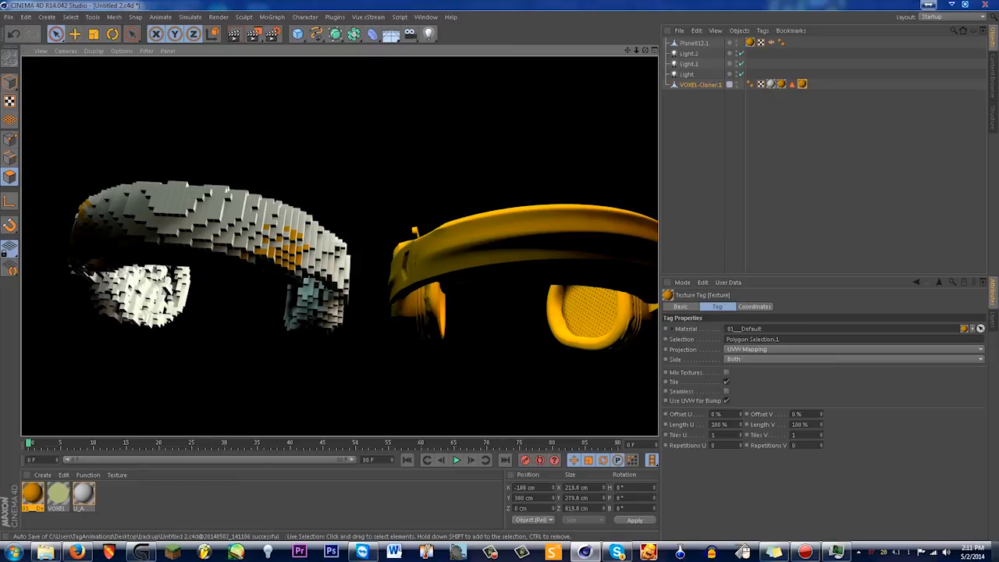
{"action": "left_click_drag", "start_coordinate": [184, 229], "coordinate": [414, 226], "text": "alt"}
{"action": "left_click_drag", "start_coordinate": [187, 251], "coordinate": [437, 277], "text": "alt"}
{"action": "middle_click_drag", "start_coordinate": [312, 312], "coordinate": [433, 196], "text": "alt"}
{"action": "right_click_drag", "start_coordinate": [433, 197], "coordinate": [374, 199], "text": "alt"}
{"action": "left_click_drag", "start_coordinate": [417, 259], "coordinate": [289, 316], "text": "alt"}
{"action": "scroll", "coordinate": [279, 285], "scroll_direction": "up", "scroll_amount": 2}
{"action": "scroll", "coordinate": [387, 314], "scroll_direction": "down", "scroll_amount": 3}
{"action": "left_click_drag", "start_coordinate": [472, 320], "coordinate": [382, 332], "text": "alt"}
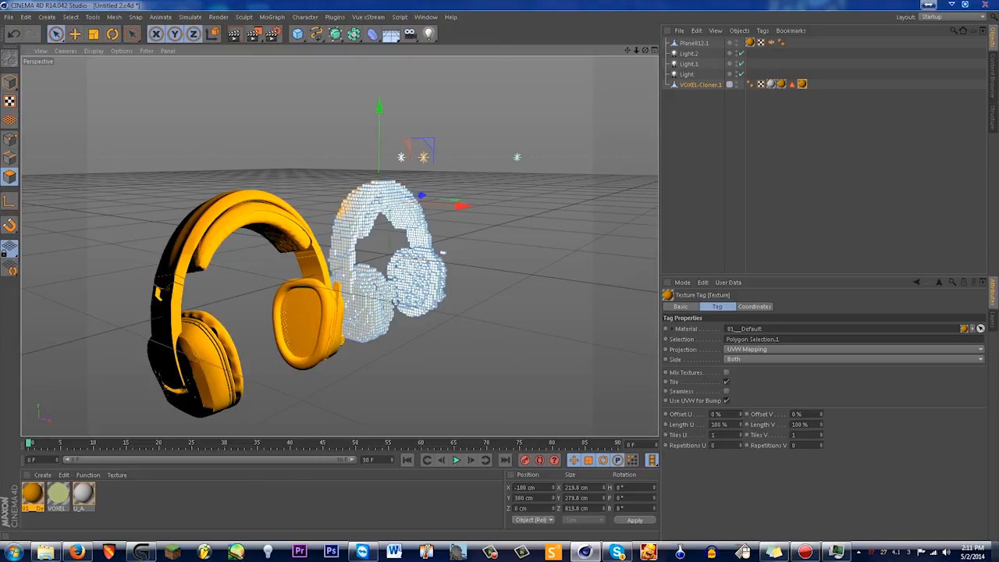
Switch to Firefox and look through the Voxel-Effect for Cinema 4D article on motioneers.net
{"action": "left_click", "coordinate": [77, 551]}
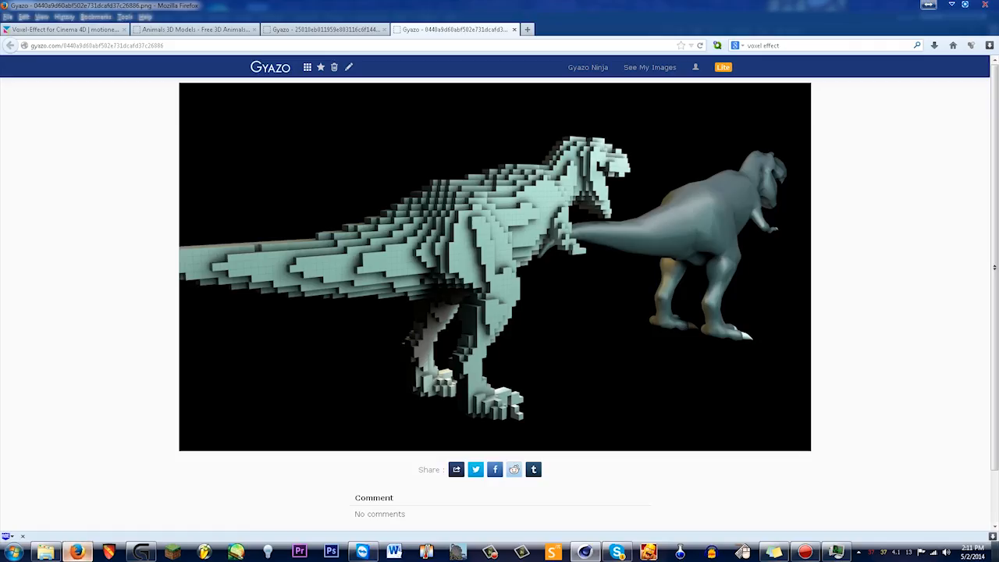
{"action": "left_click", "coordinate": [62, 29]}
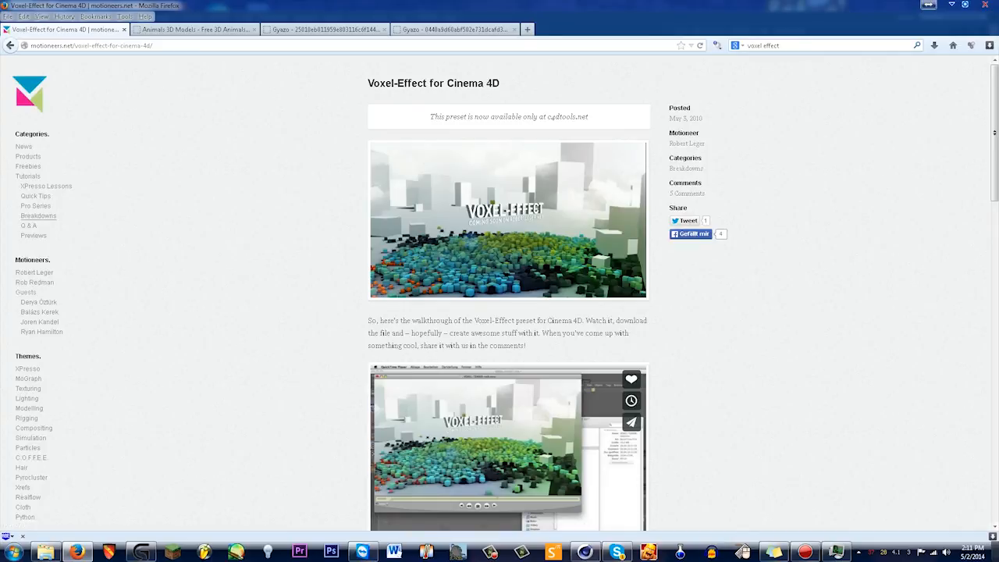
{"action": "scroll", "coordinate": [499, 296], "scroll_direction": "down", "scroll_amount": 7}
{"action": "scroll", "coordinate": [499, 296], "scroll_direction": "up", "scroll_amount": 5}
{"action": "scroll", "coordinate": [500, 296], "scroll_direction": "up", "scroll_amount": 3}
Open the article's c4dtools.net link in a new browser tab and switch to that tab
{"action": "right_click", "coordinate": [549, 117]}
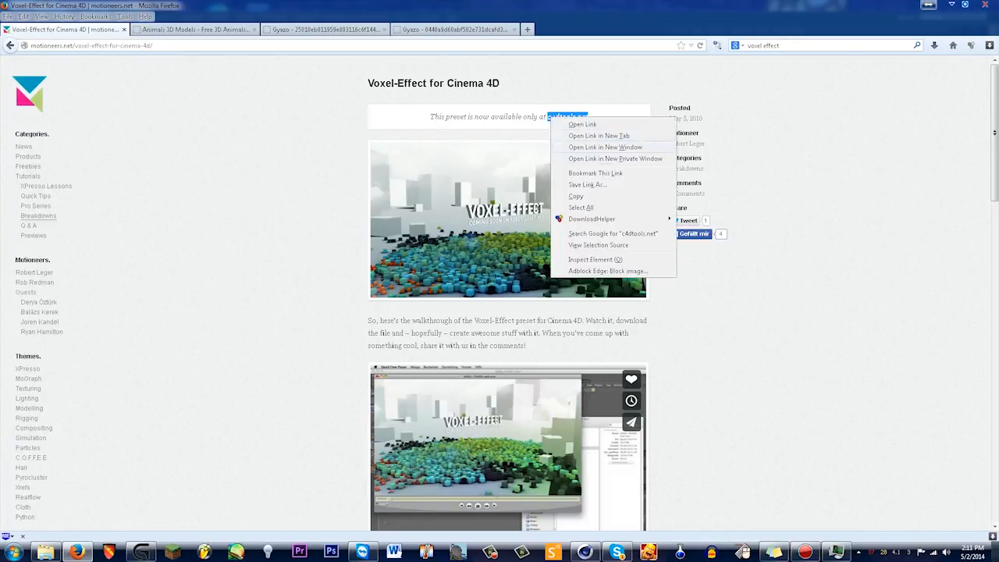
{"action": "left_click", "coordinate": [598, 136]}
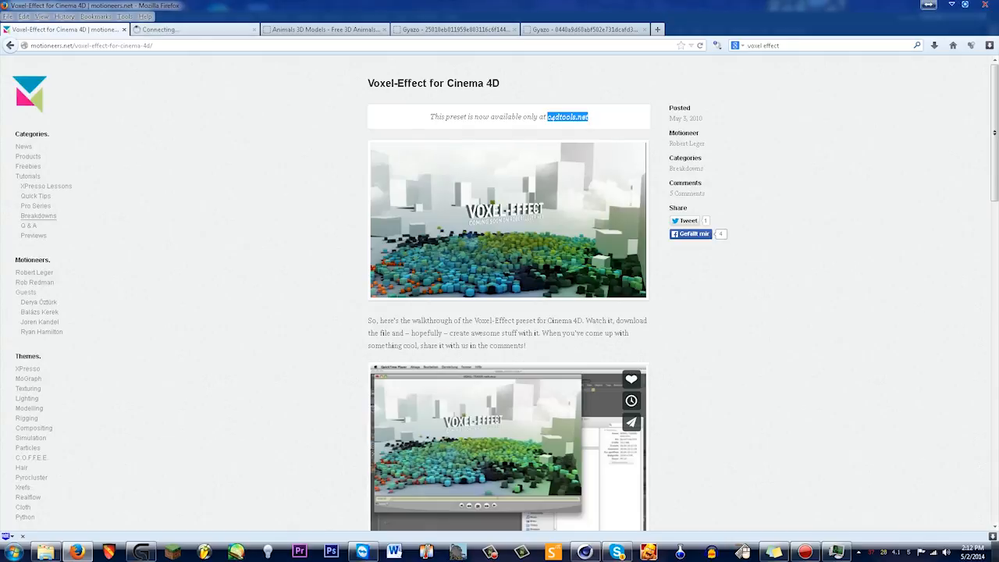
{"action": "left_click", "coordinate": [193, 30]}
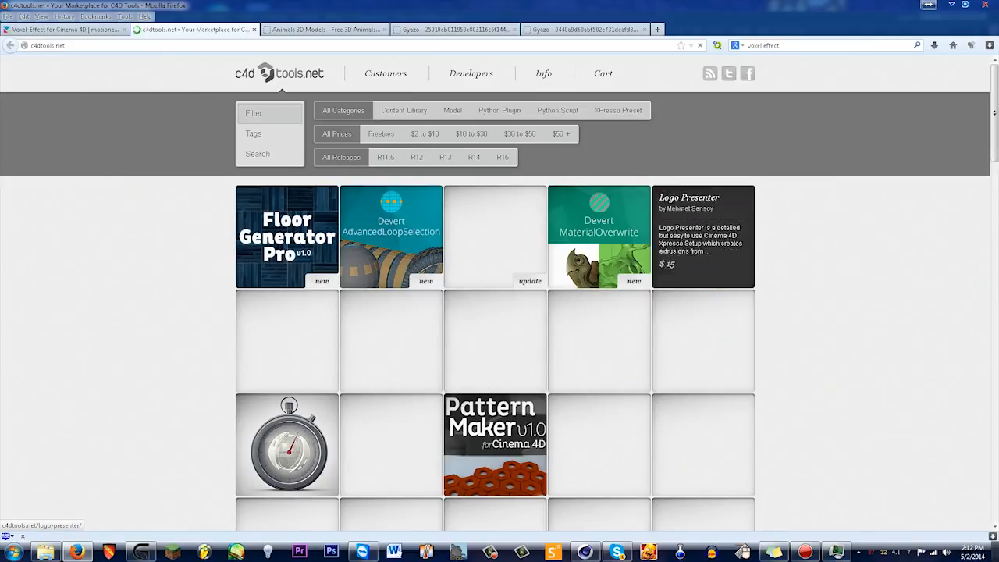
Filter the c4dtools.net catalogue by release R12 and browse through the listed products
{"action": "left_click", "coordinate": [416, 156]}
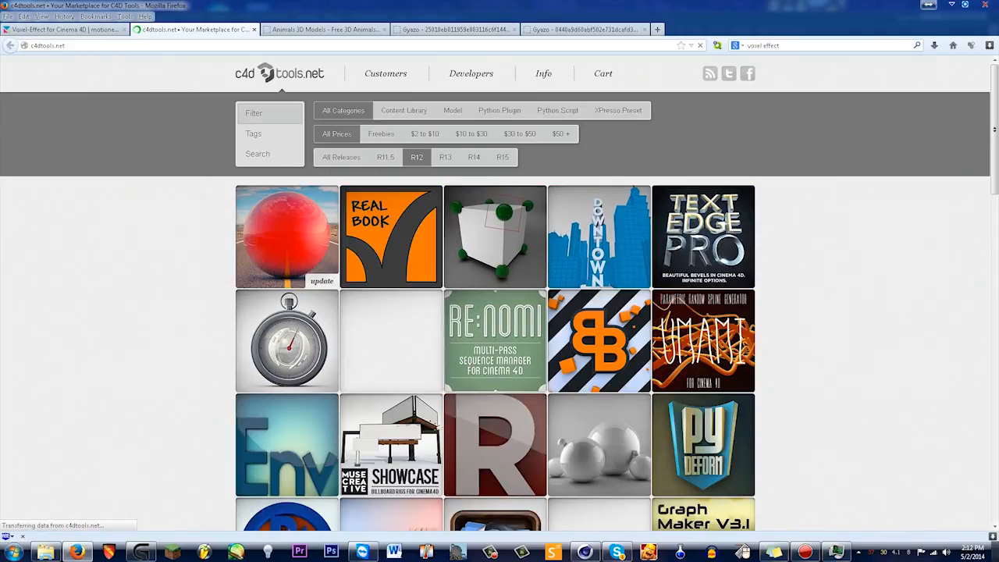
{"action": "scroll", "coordinate": [702, 269], "scroll_direction": "down", "scroll_amount": 15}
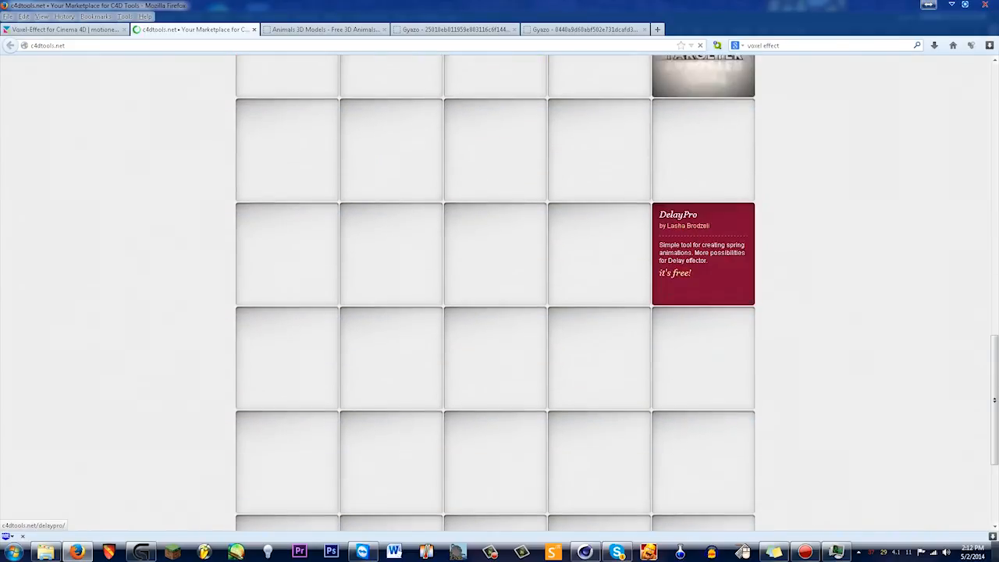
{"action": "scroll", "coordinate": [702, 270], "scroll_direction": "up", "scroll_amount": 15}
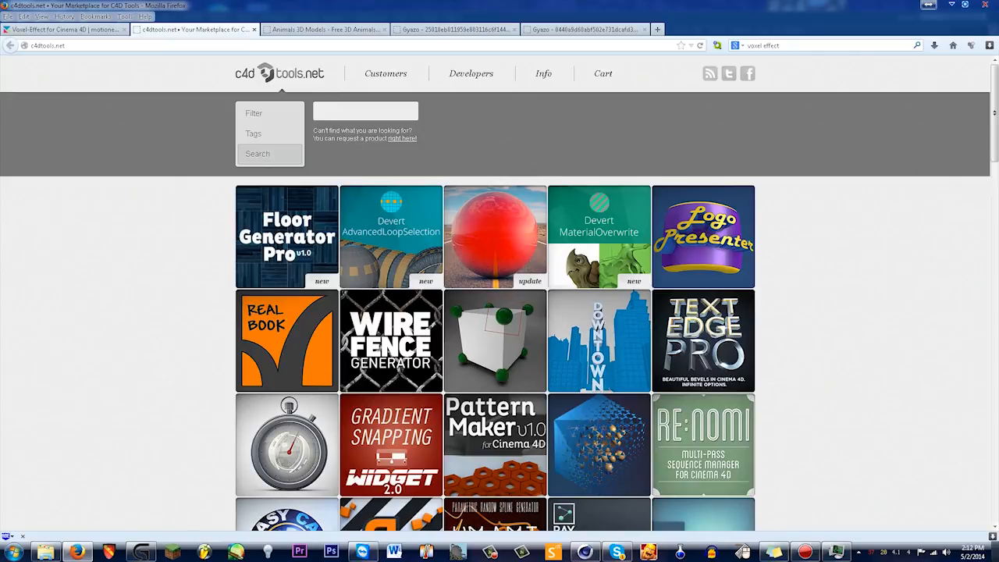
Search the c4dtools.net catalogue for "voxel" and open the product page of the voxel car preset
{"action": "type", "text": "voxel"}
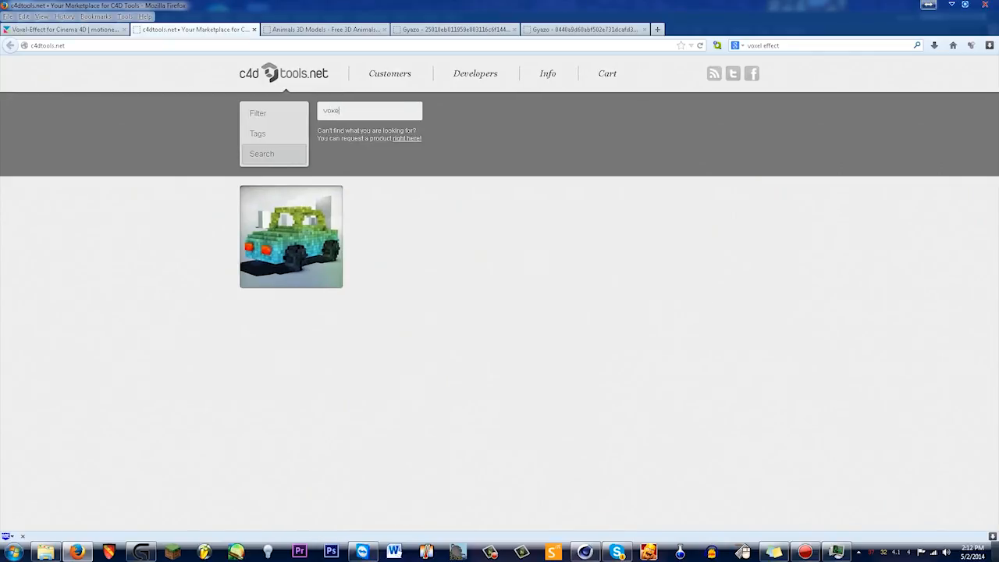
{"action": "left_click", "coordinate": [290, 235]}
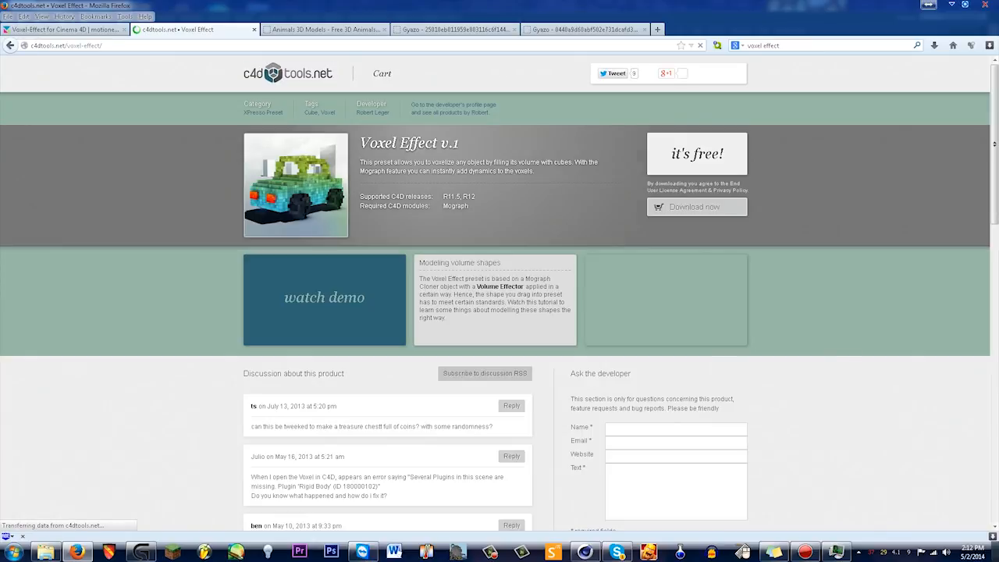
Look through the Voxel Effect v.1 product page with its download option and discussion, and return to Cinema 4D
{"action": "scroll", "coordinate": [500, 288], "scroll_direction": "down", "scroll_amount": 5}
{"action": "scroll", "coordinate": [499, 289], "scroll_direction": "up", "scroll_amount": 6}
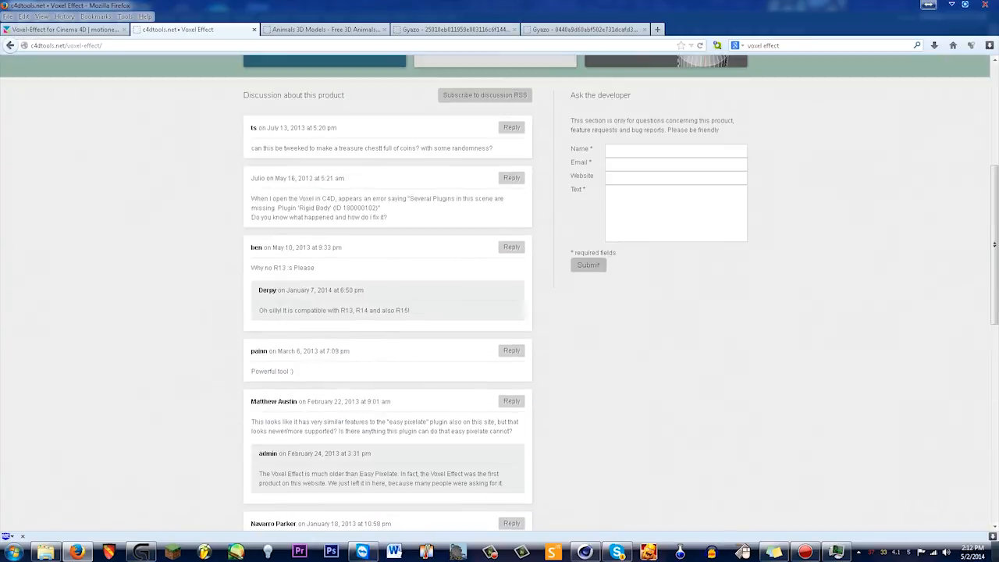
{"action": "scroll", "coordinate": [499, 289], "scroll_direction": "up", "scroll_amount": 2}
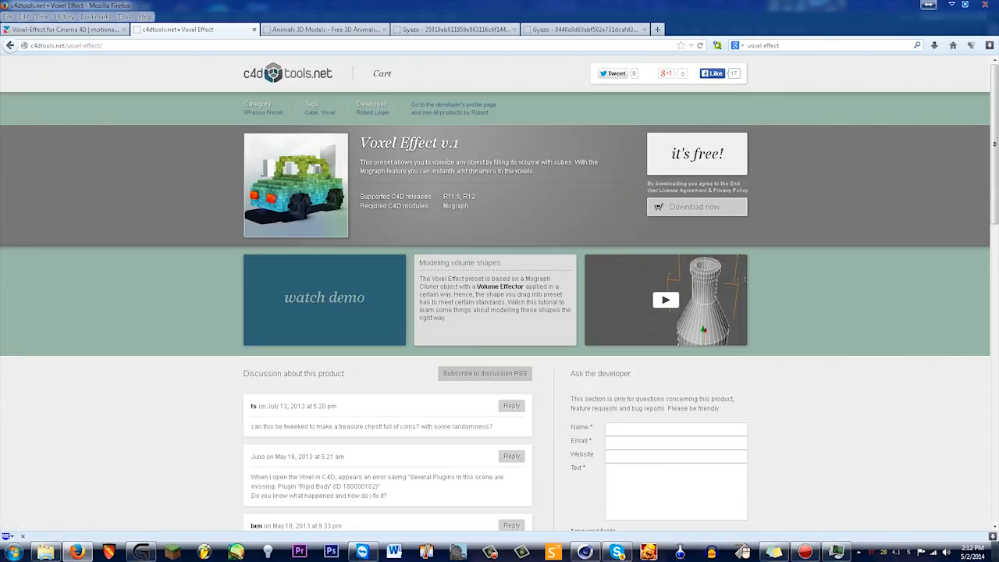
{"action": "left_click", "coordinate": [928, 5]}
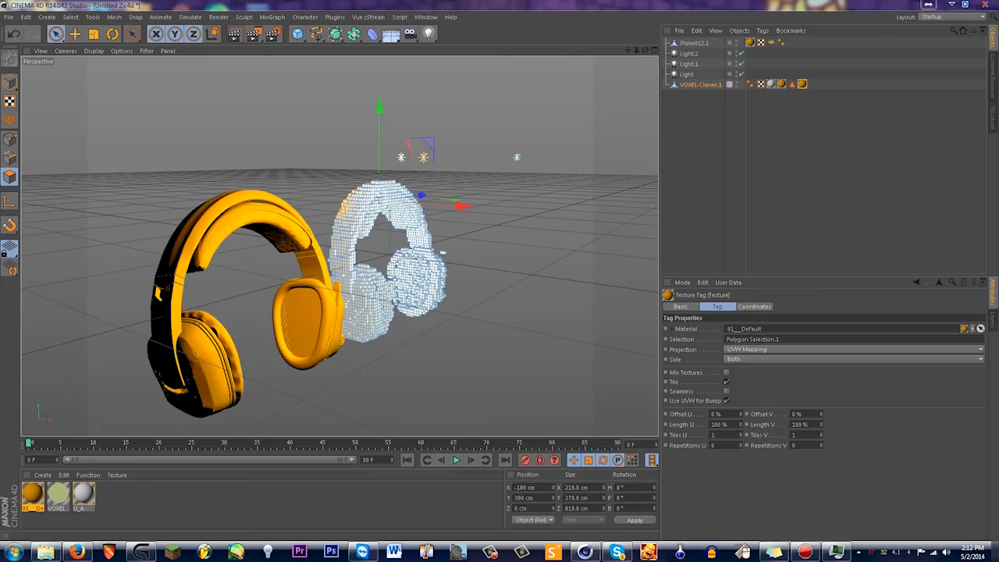